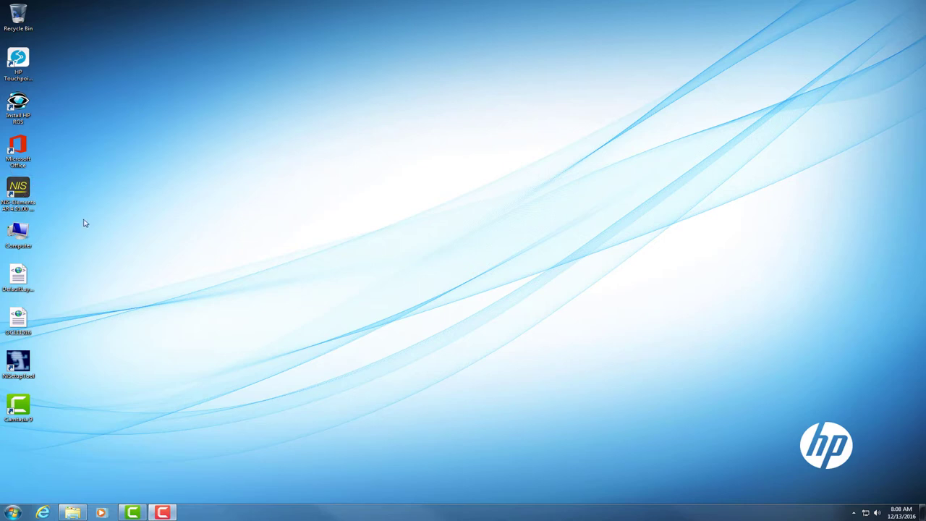
Launch NIS-Elements AR with the Nikon DS-U3 camera driver and acknowledge the optical configurations import
double_click(19, 189)
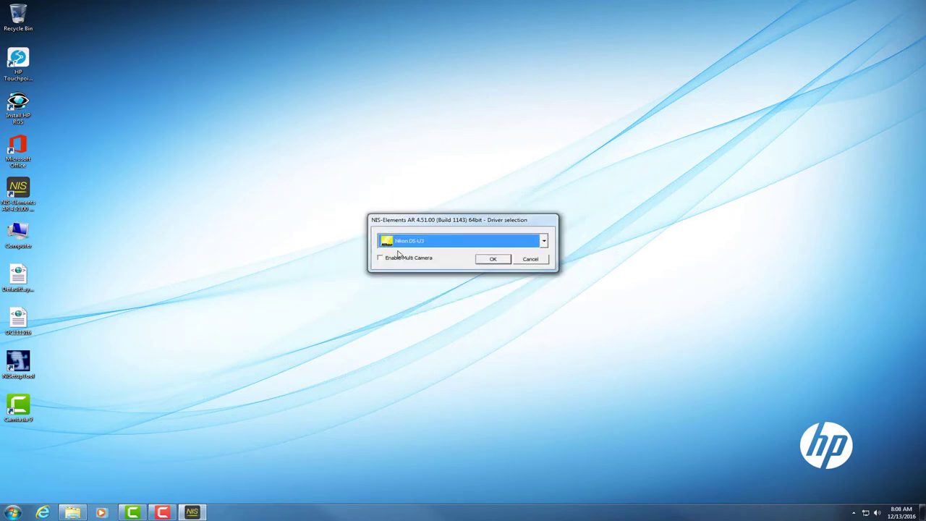
click(544, 241)
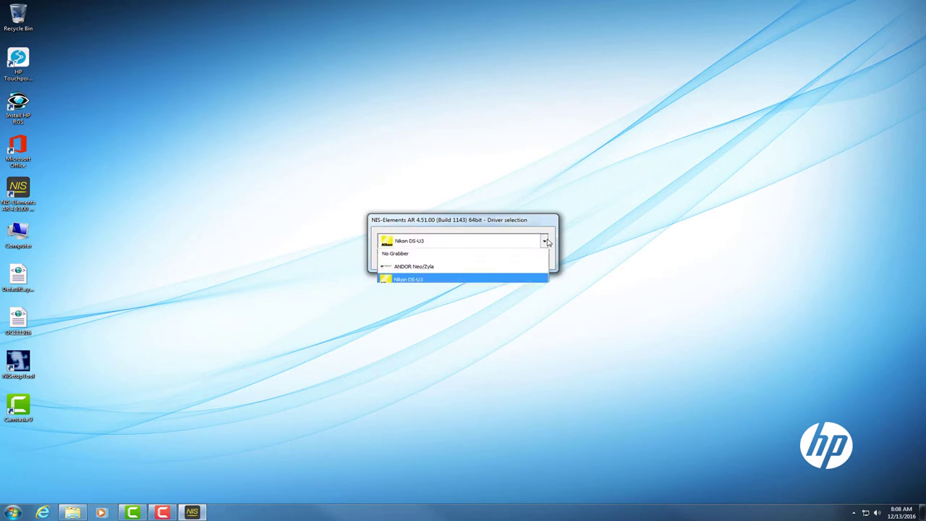
click(465, 282)
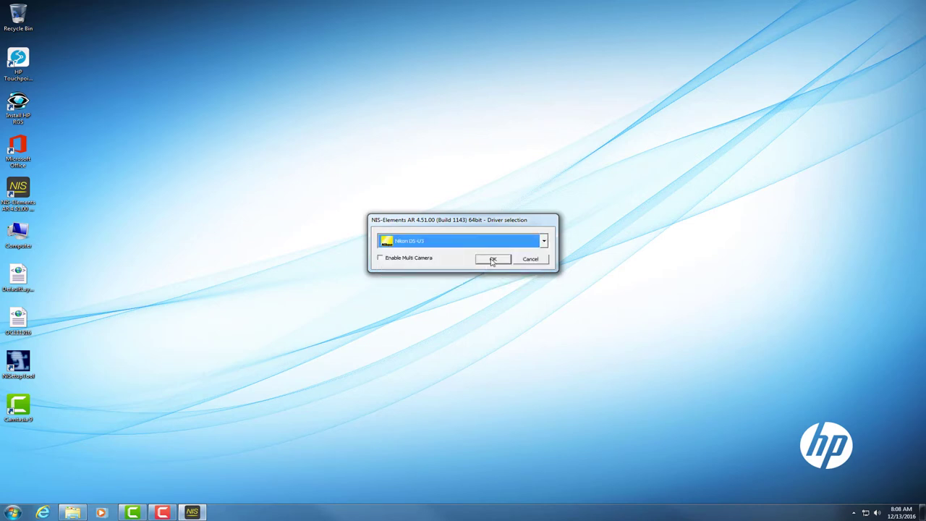
click(492, 260)
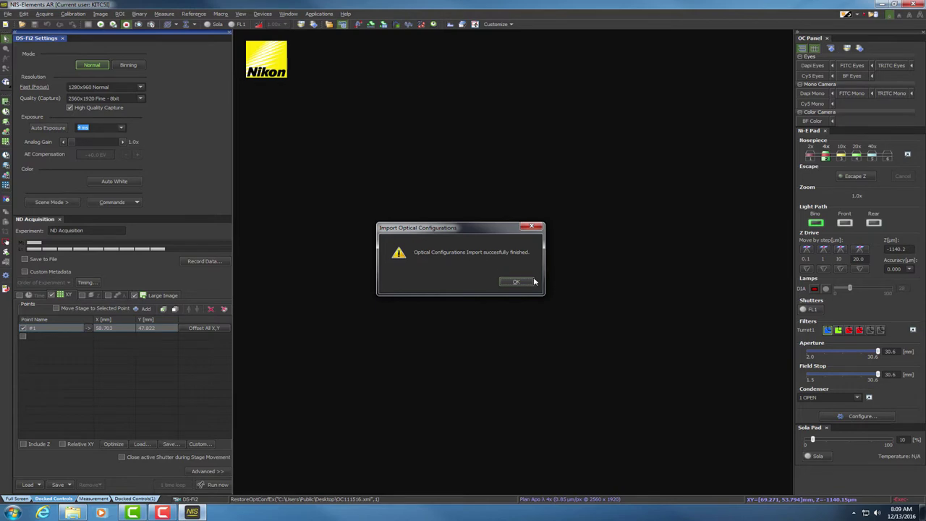
click(519, 282)
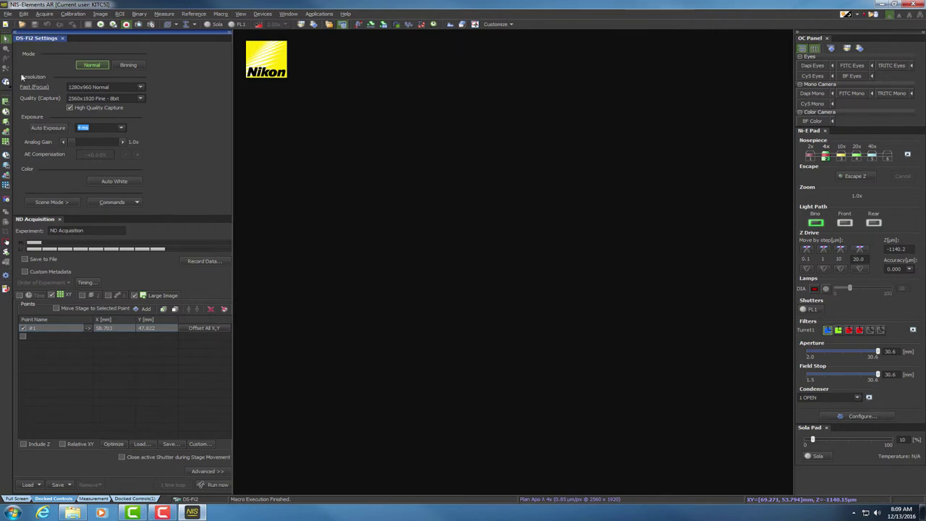
Set the camera's fast focus resolution to 1280x960 Normal and the capture quality to 2560x1920 Fine - 8bit
click(141, 87)
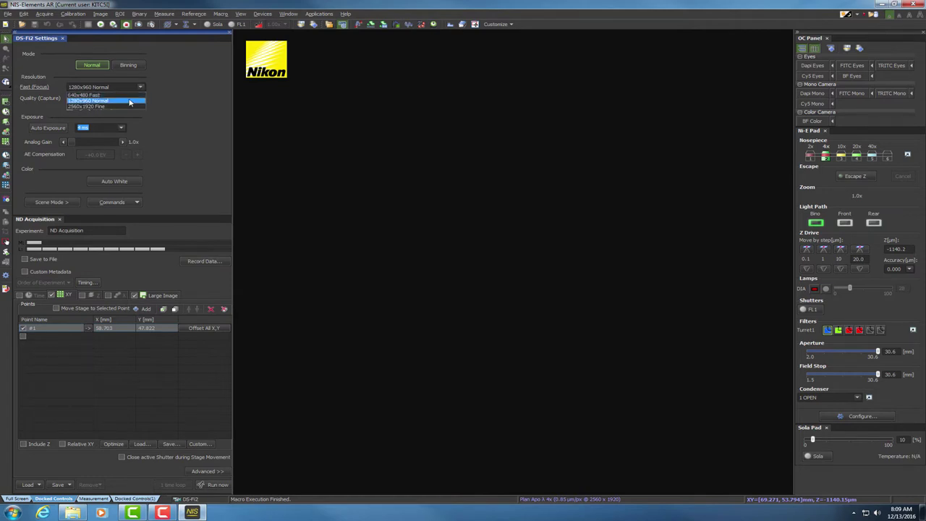
click(129, 102)
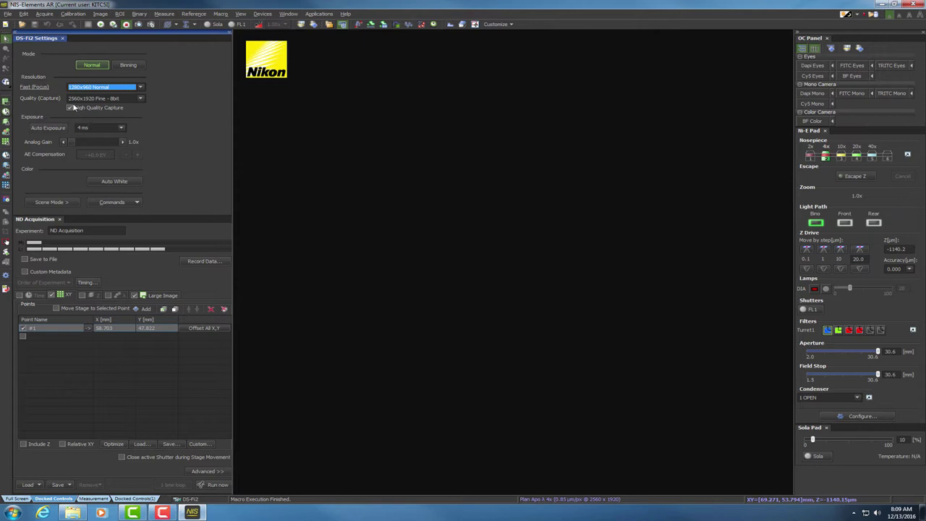
click(141, 99)
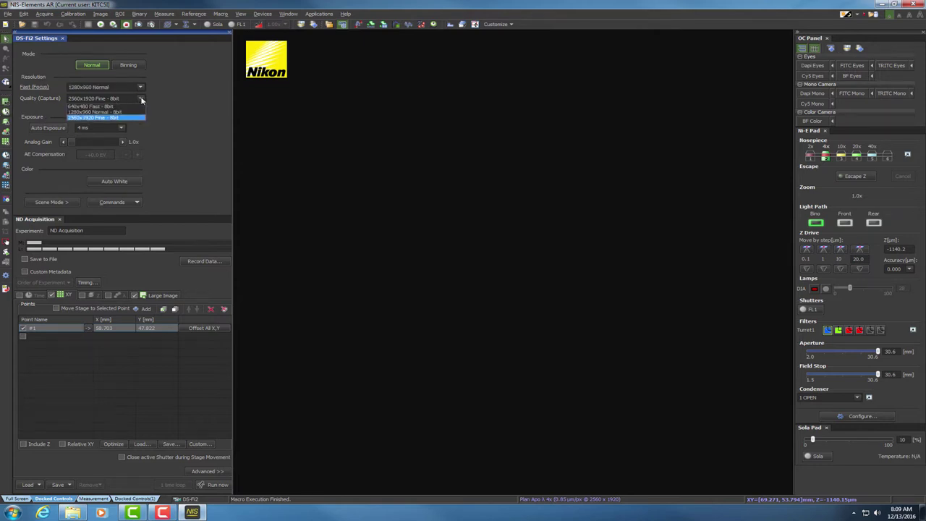
click(101, 118)
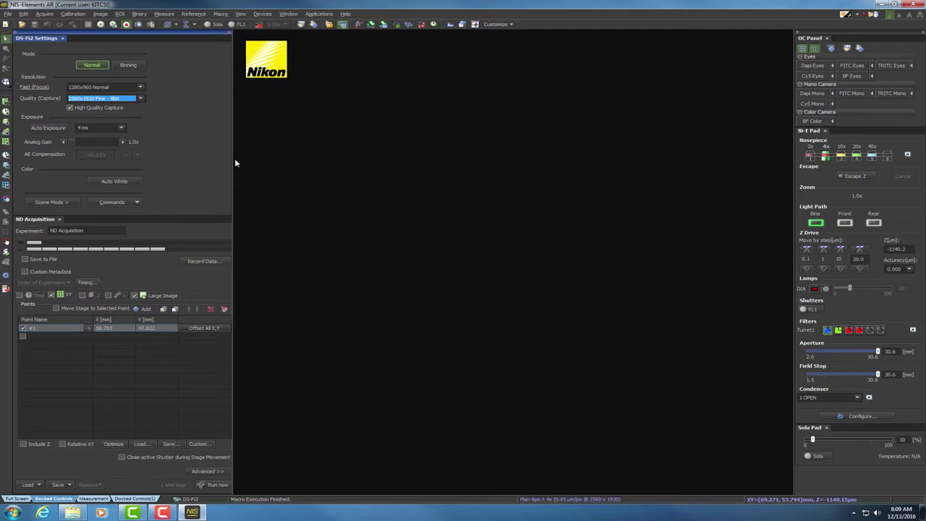
key(Tab)
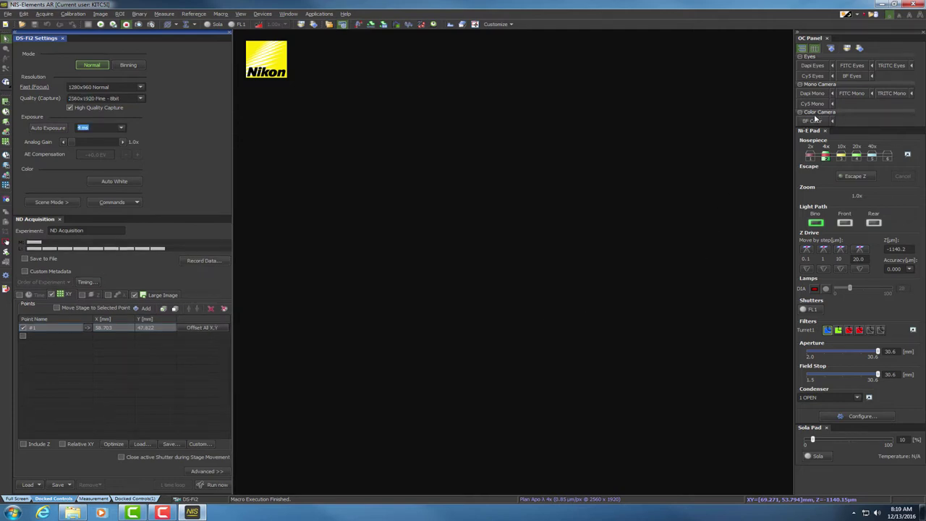
Start a fast live view using the BF Color optical configuration with auto exposure on
click(851, 78)
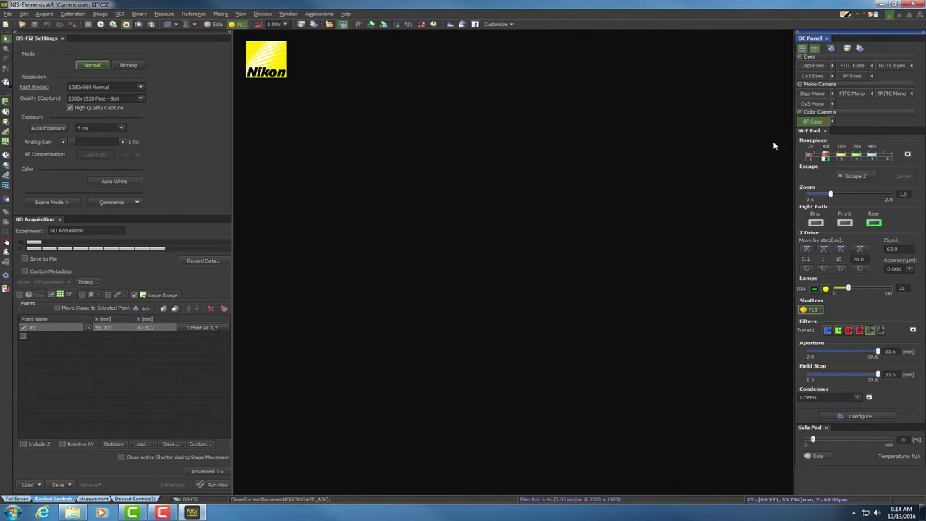
click(102, 25)
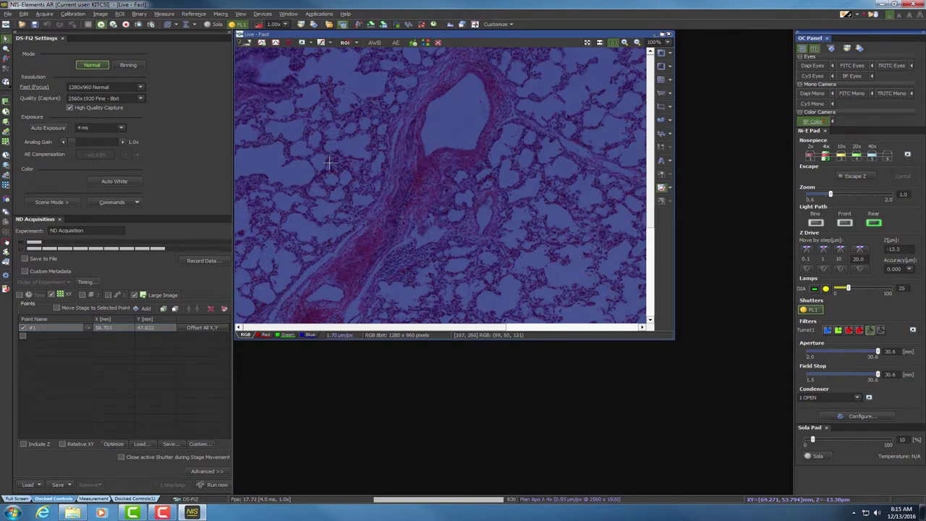
click(45, 128)
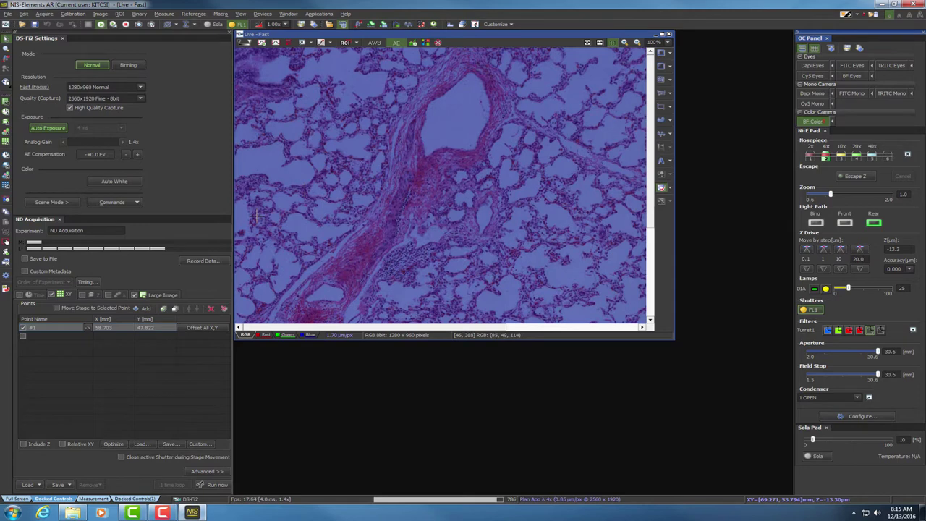
Move the stage to a blank area of the slide and auto white balance the live image, leaving auto exposure on
click(438, 44)
drag(252, 194, 251, 224)
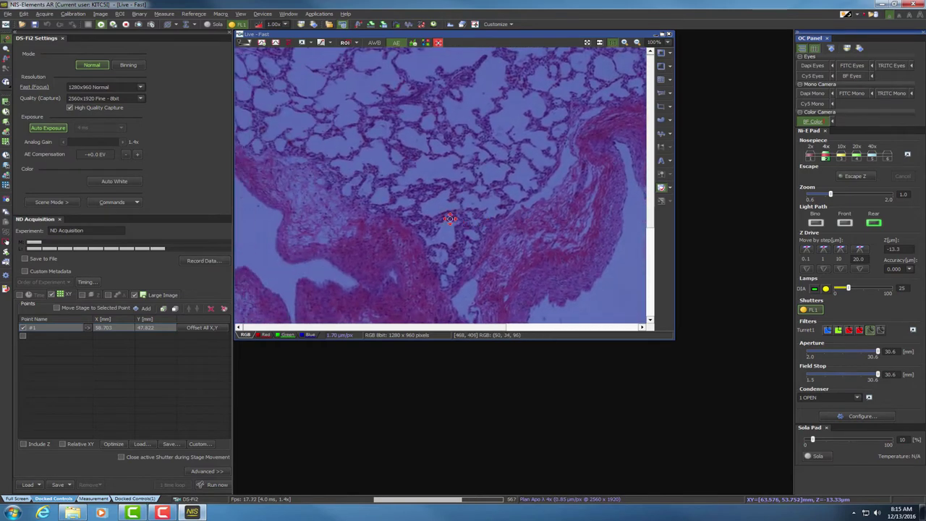
drag(631, 244, 273, 219)
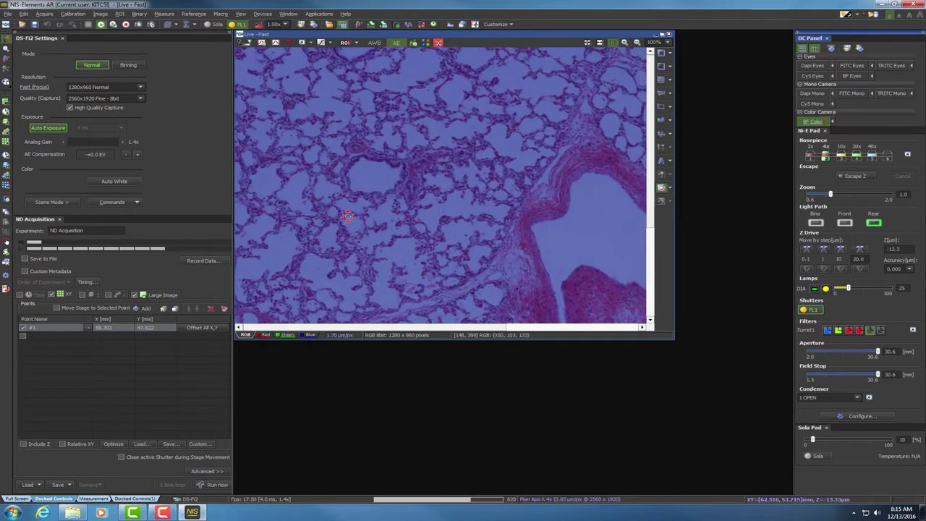
drag(423, 211, 506, 196)
drag(562, 202, 478, 211)
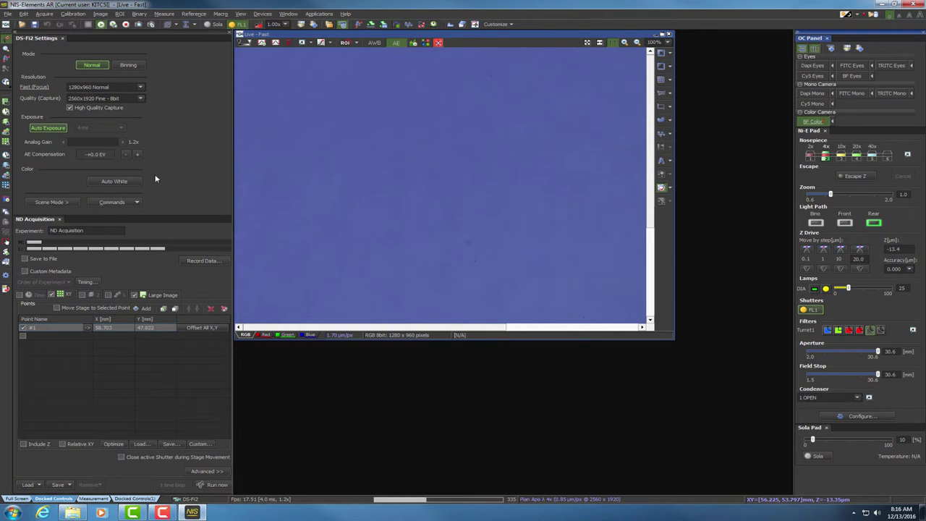
click(115, 184)
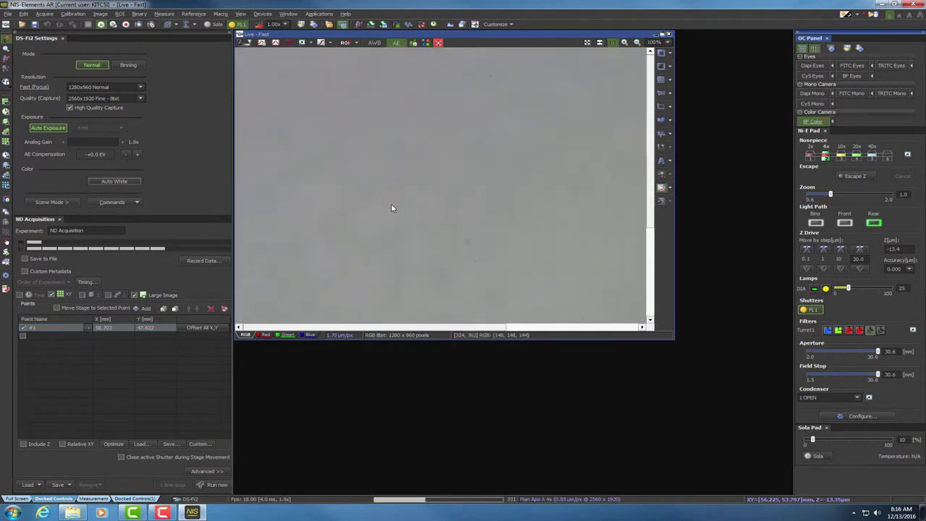
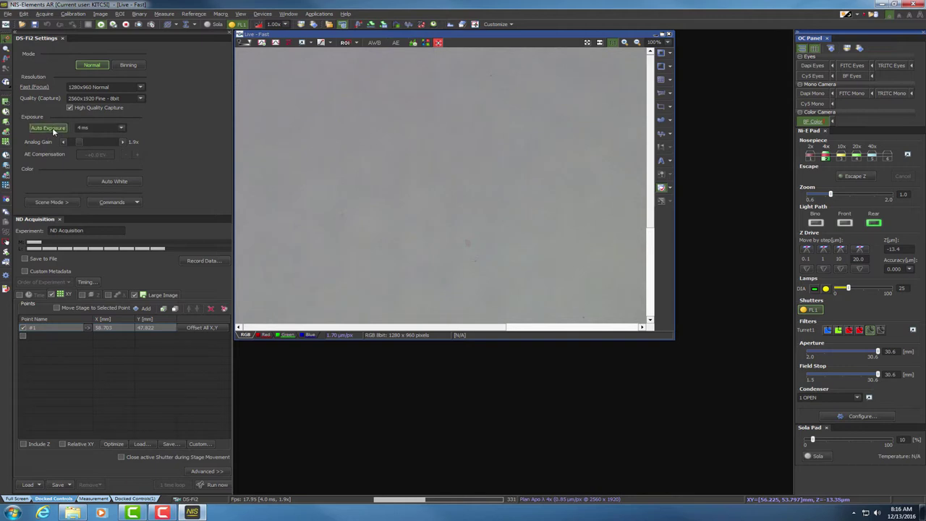
click(61, 127)
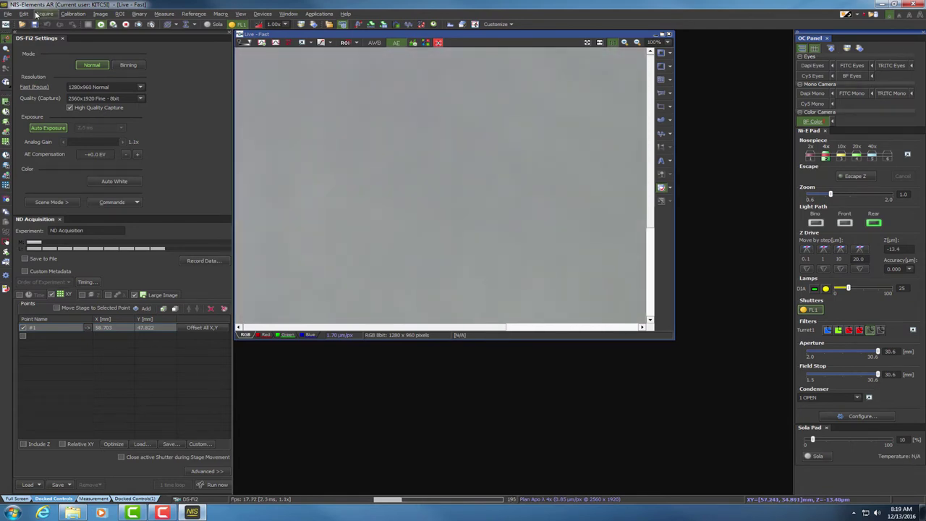
Apply shading correction to the live image and set the auto exposure compensation to +0.3 EV
click(41, 14)
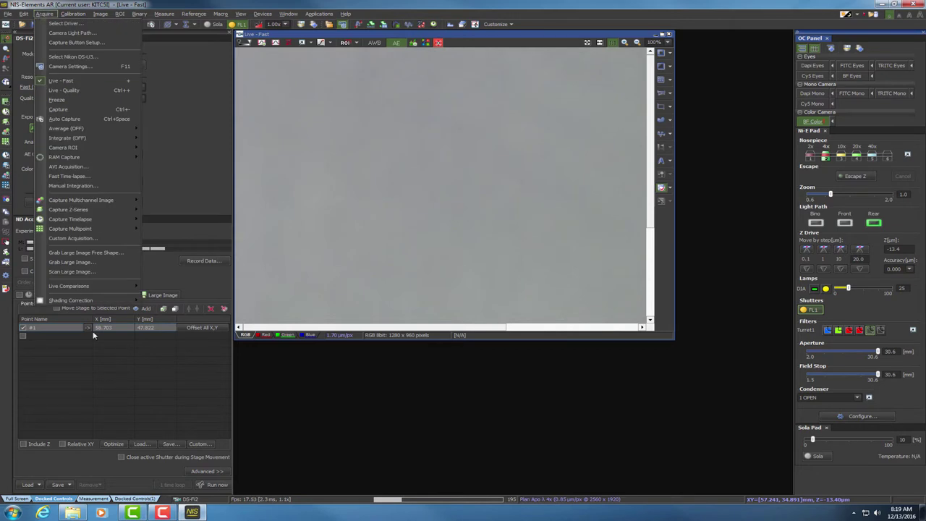
mouse_move(83, 302)
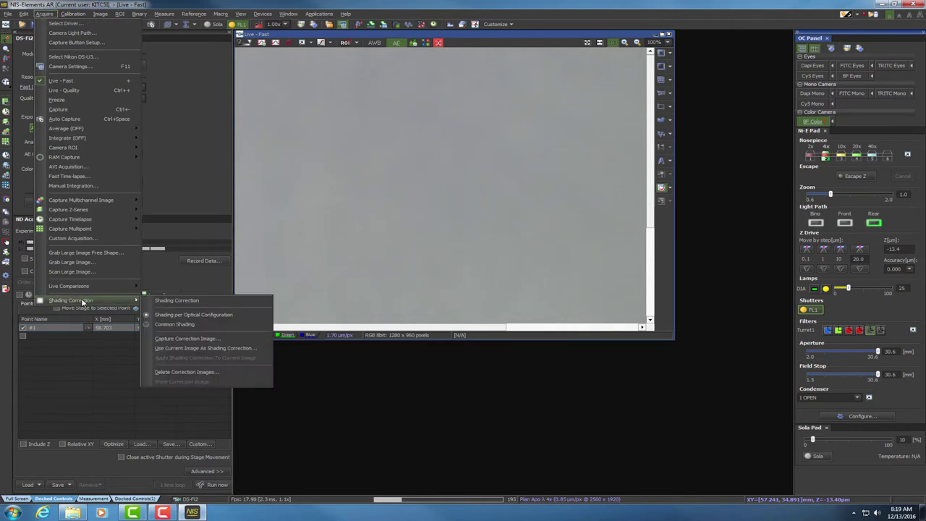
click(173, 302)
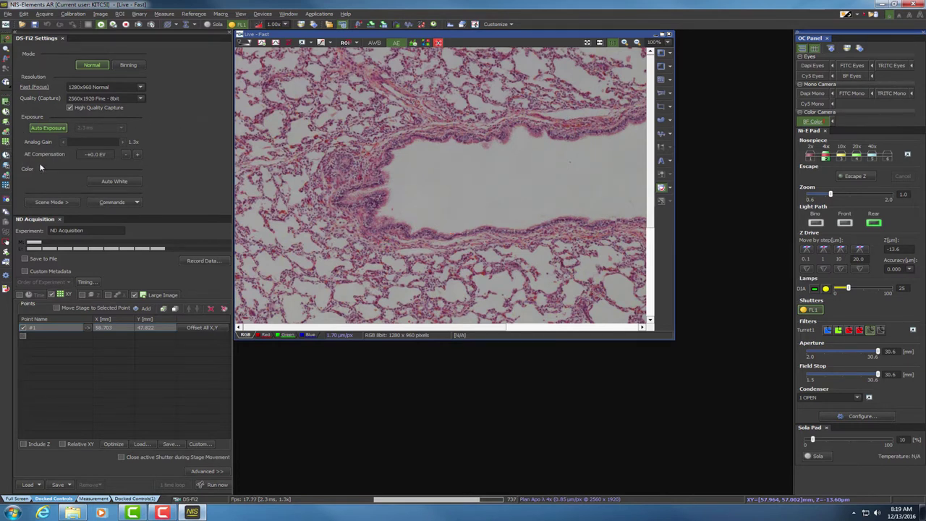
click(137, 154)
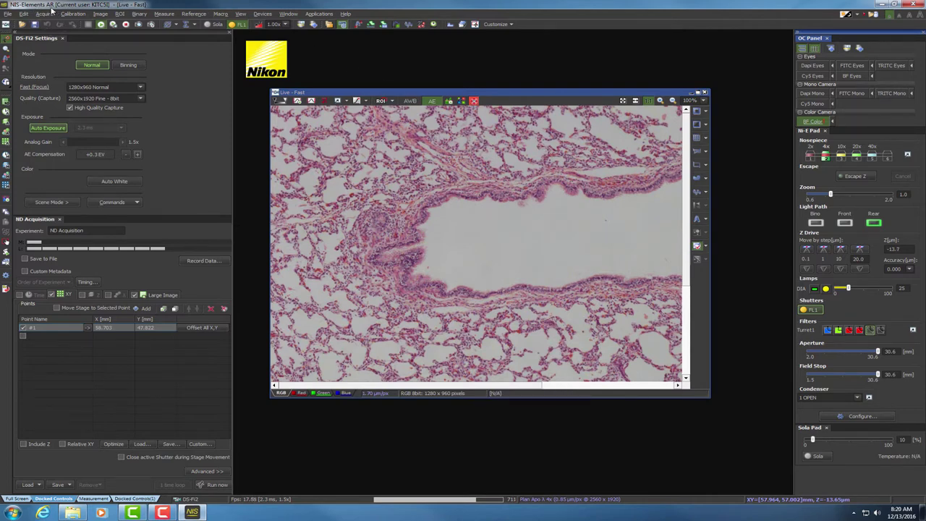
Configure the large image scan's step-by-step autofocus with the Brightfield criterion, a 125 µm range and a 25 µm step
click(48, 14)
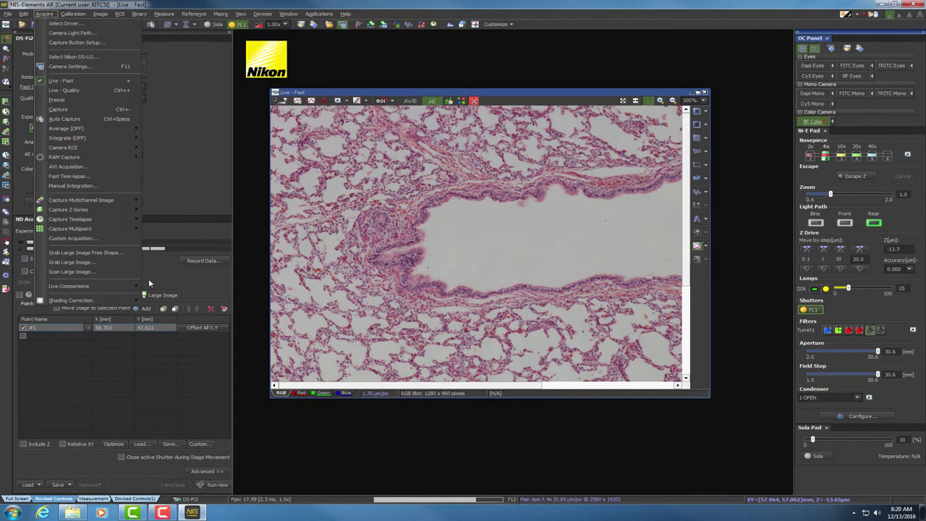
click(70, 272)
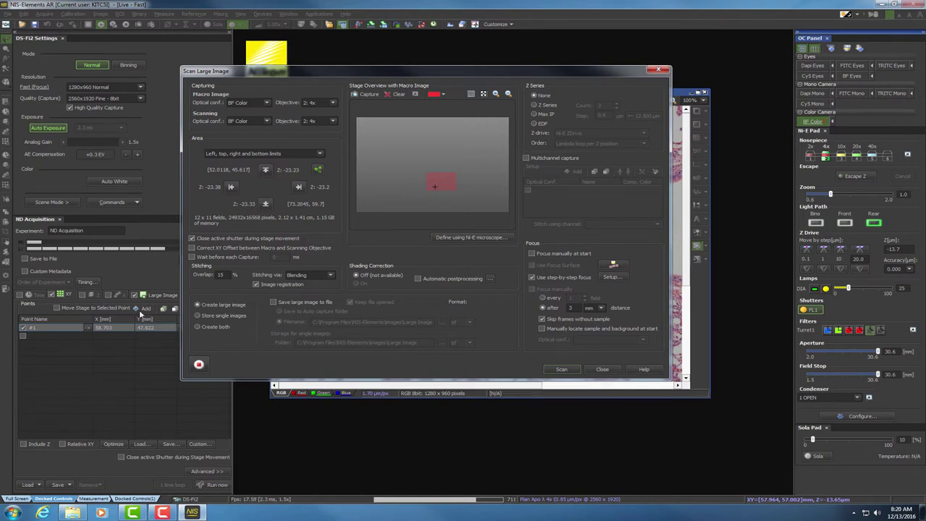
click(611, 279)
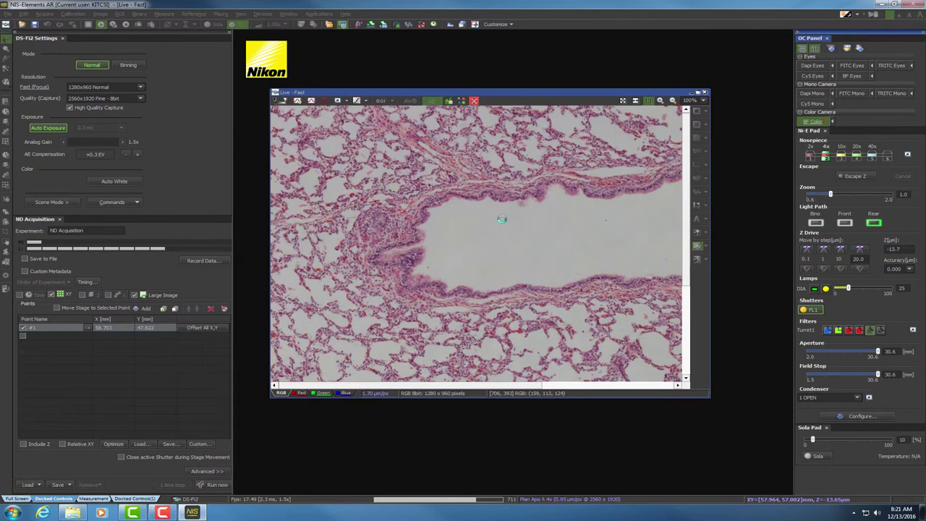
drag(378, 42, 388, 116)
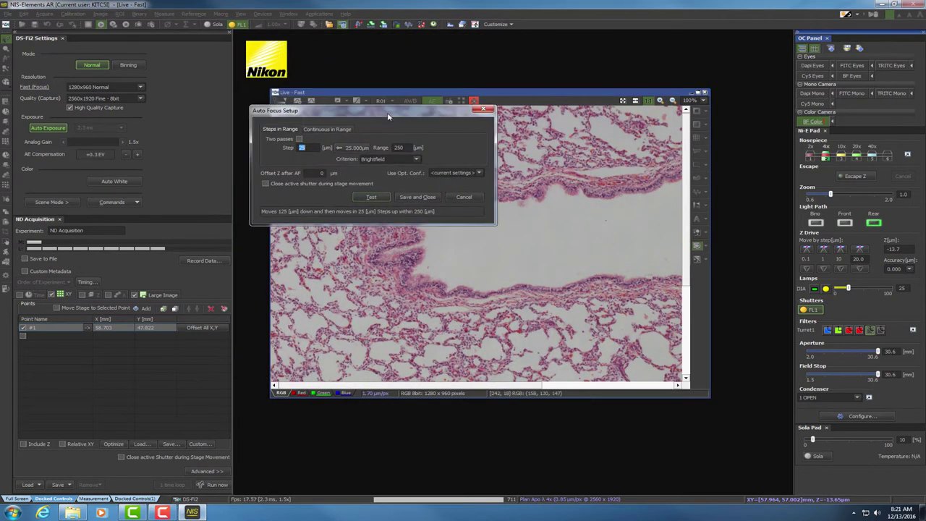
click(416, 160)
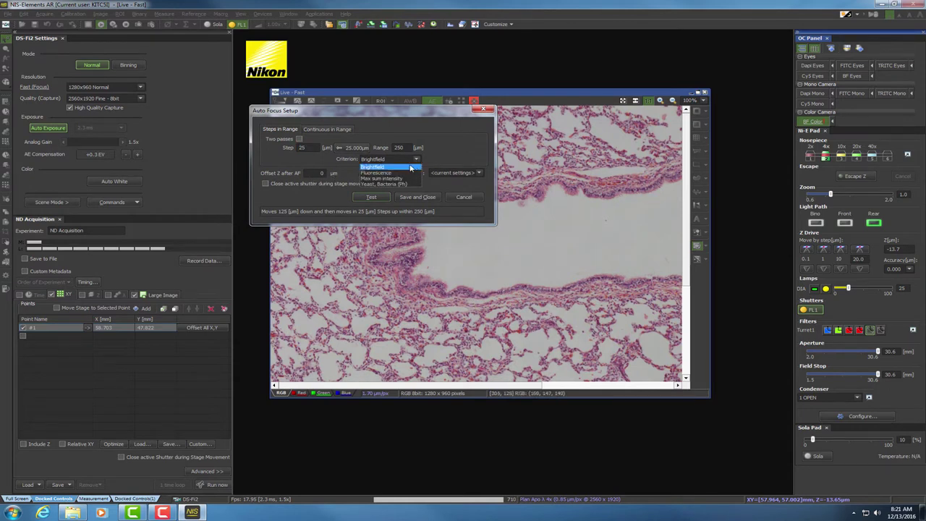
click(408, 167)
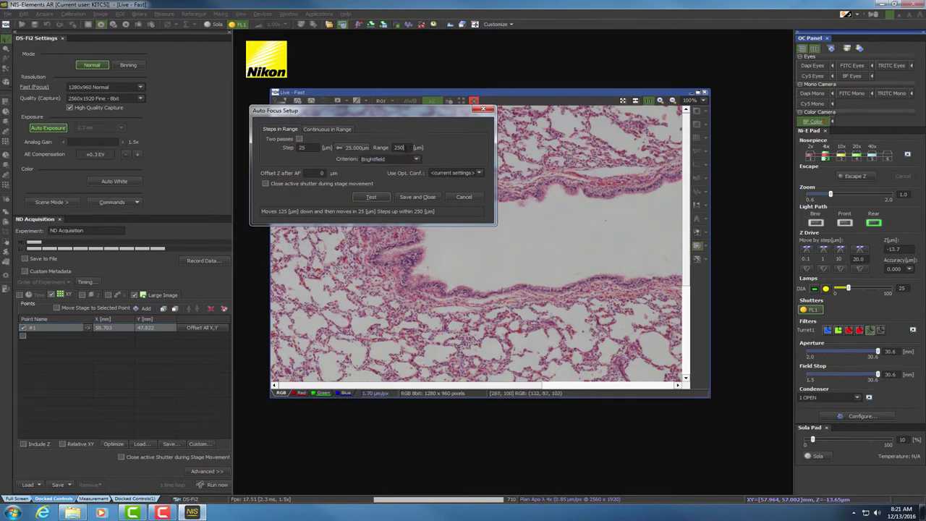
drag(410, 148, 383, 148)
text(125)
click(354, 147)
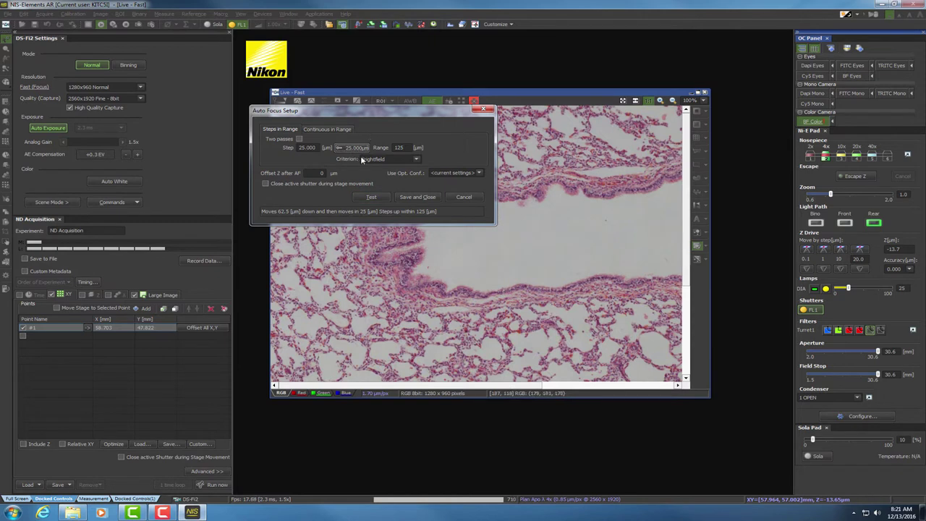
Test the autofocus on the tissue, keep the optical configuration at current settings, and save the autofocus setup
click(371, 199)
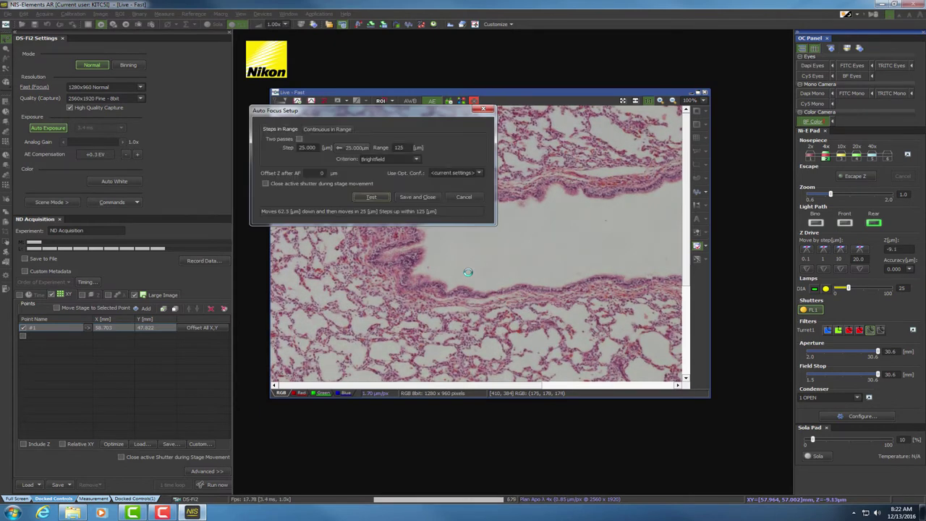
click(479, 174)
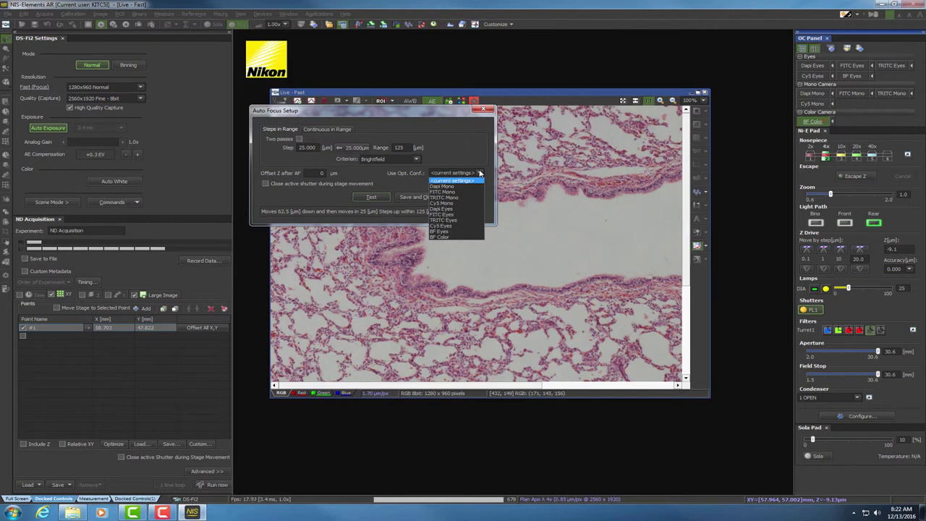
click(482, 164)
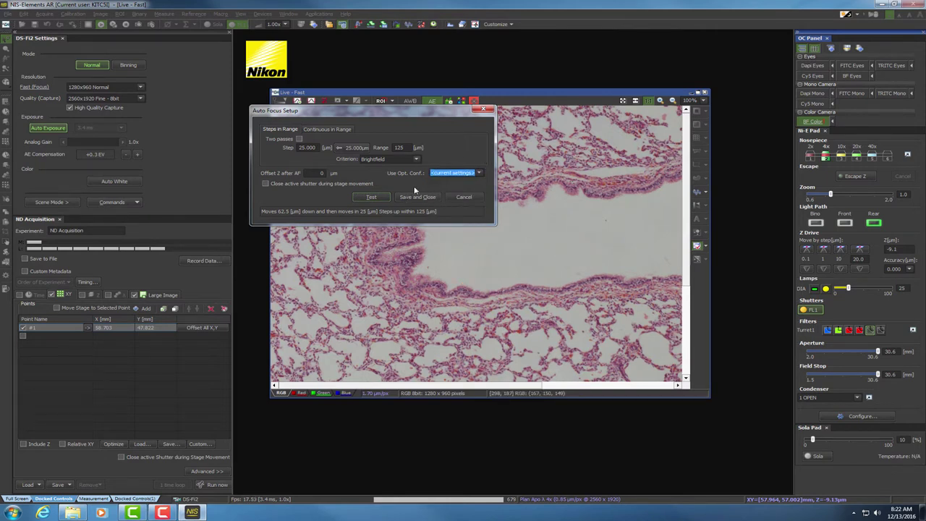
click(407, 197)
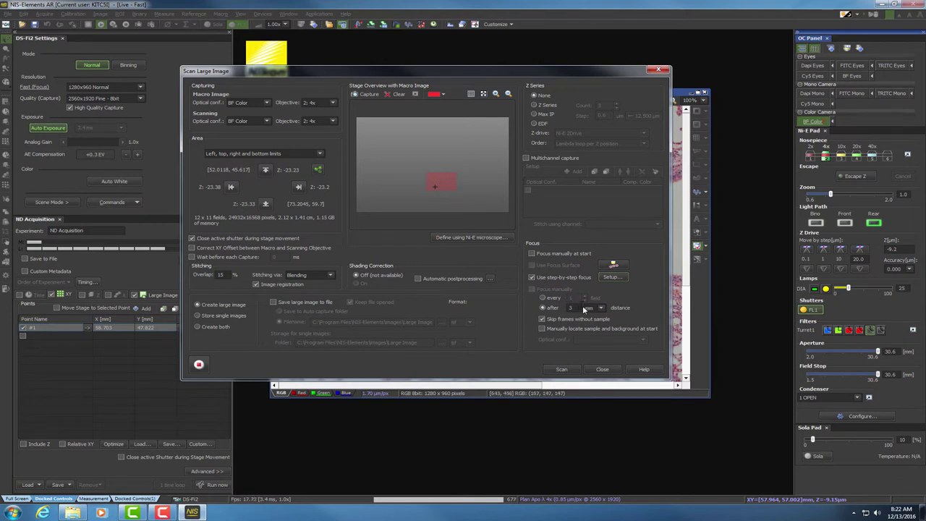
Set the large image scan's step-by-step focus to run every 2 fields
click(544, 299)
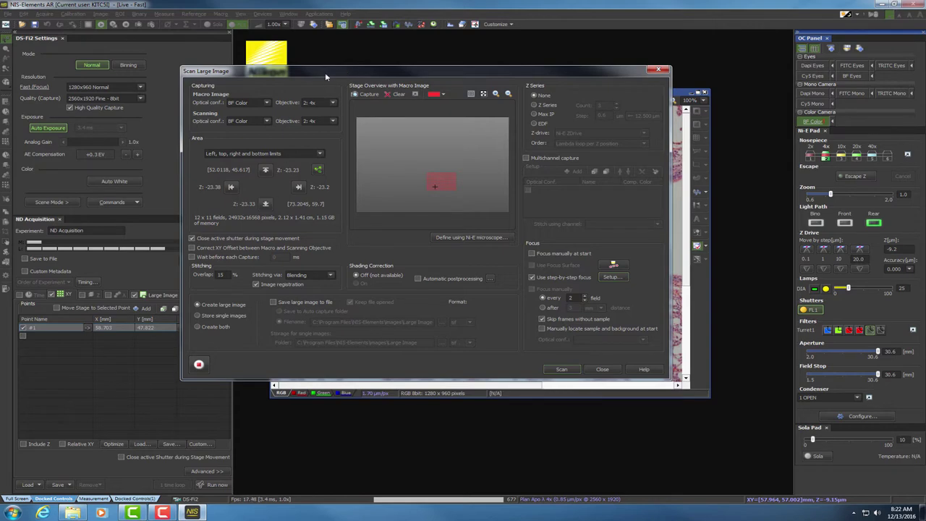
Arrange the scan dialog and live image side by side and set the scan area's left limit at the tissue's left edge, about X 56.6 mm
drag(348, 71, 216, 85)
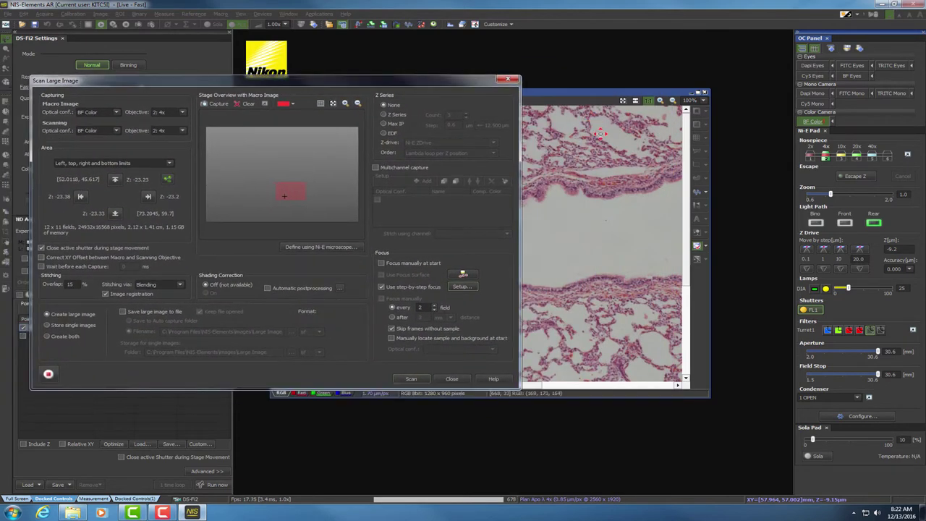
click(573, 97)
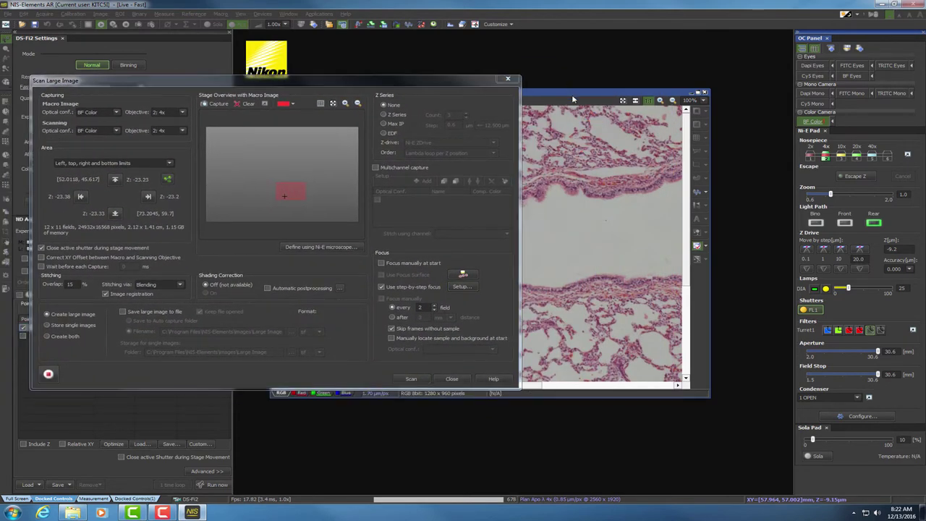
drag(573, 96, 656, 174)
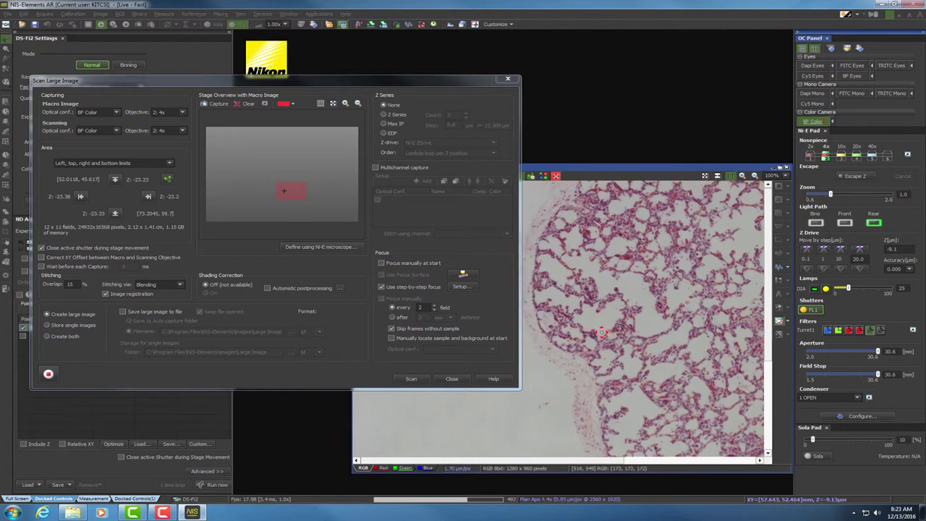
click(80, 197)
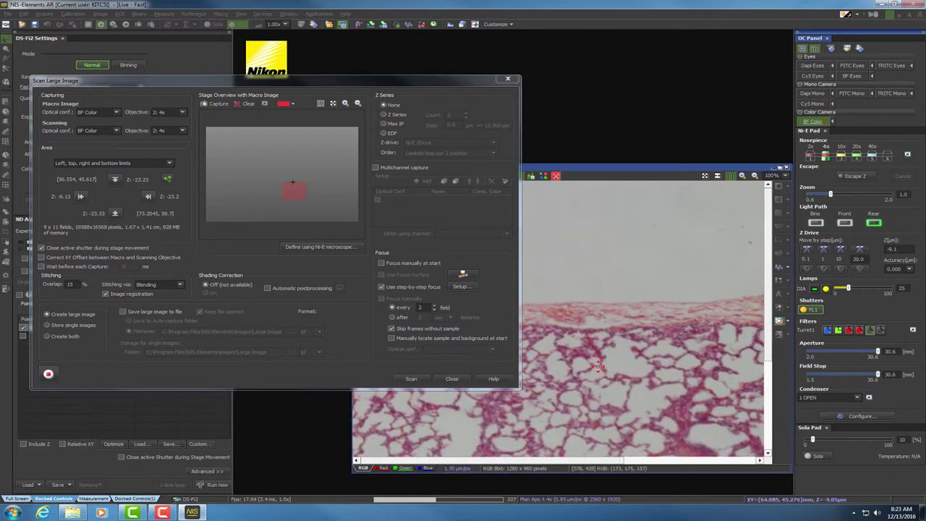
Move the stage to the tissue's upper edge and set the scan area's top limit there, at about Y 43.9 mm
drag(724, 339, 656, 343)
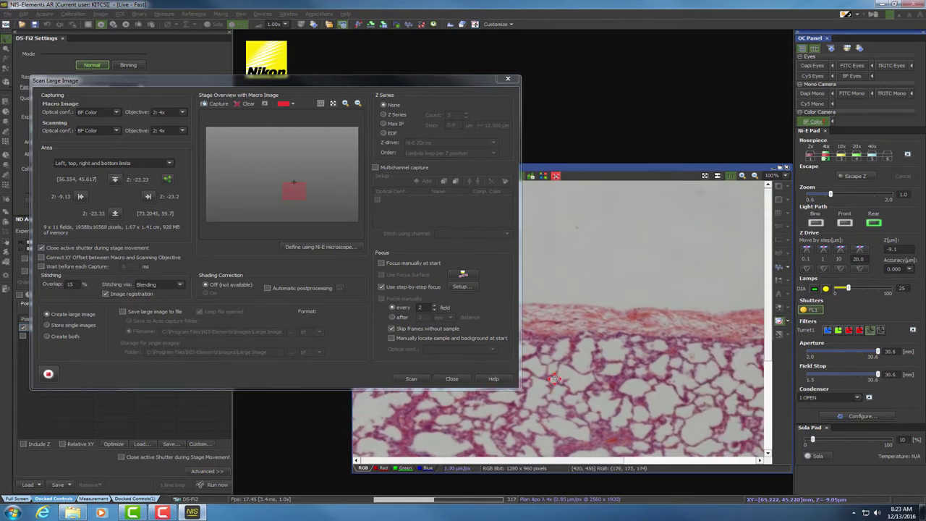
drag(696, 324, 671, 294)
drag(663, 400, 668, 373)
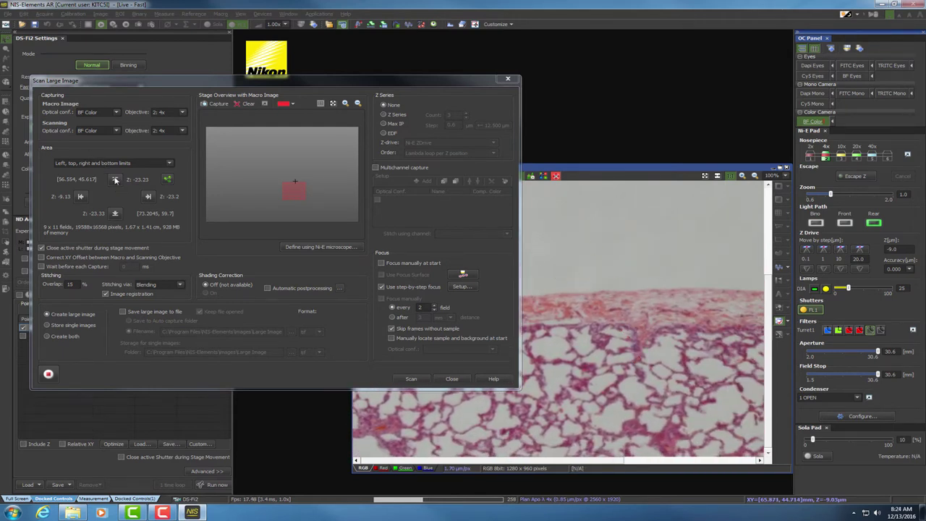
click(114, 179)
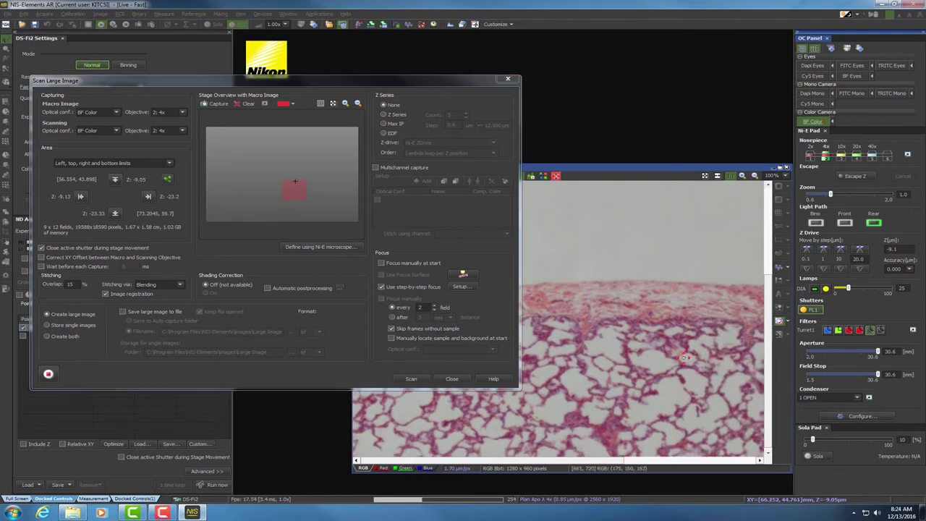
Move the stage to the tissue's right edge and set the scan area's right limit there, at about X 73.5 mm
drag(683, 357, 457, 395)
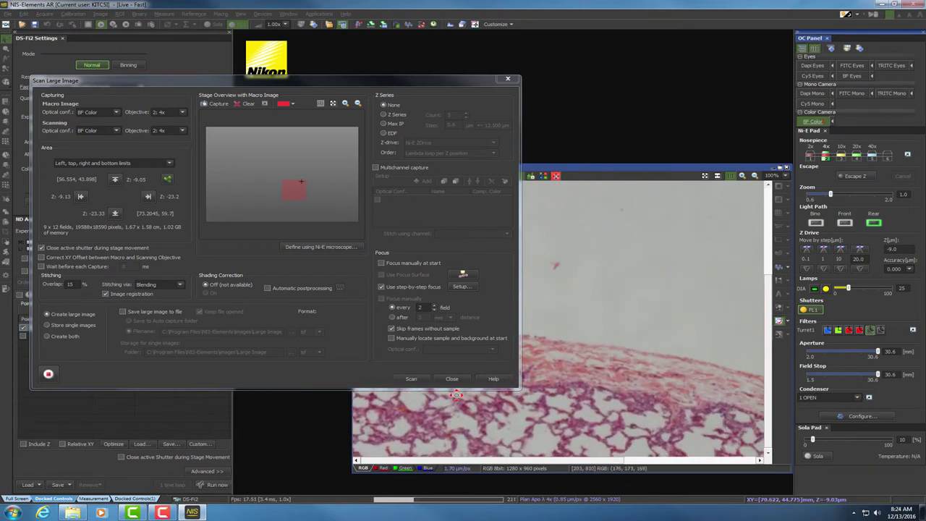
drag(564, 275, 613, 281)
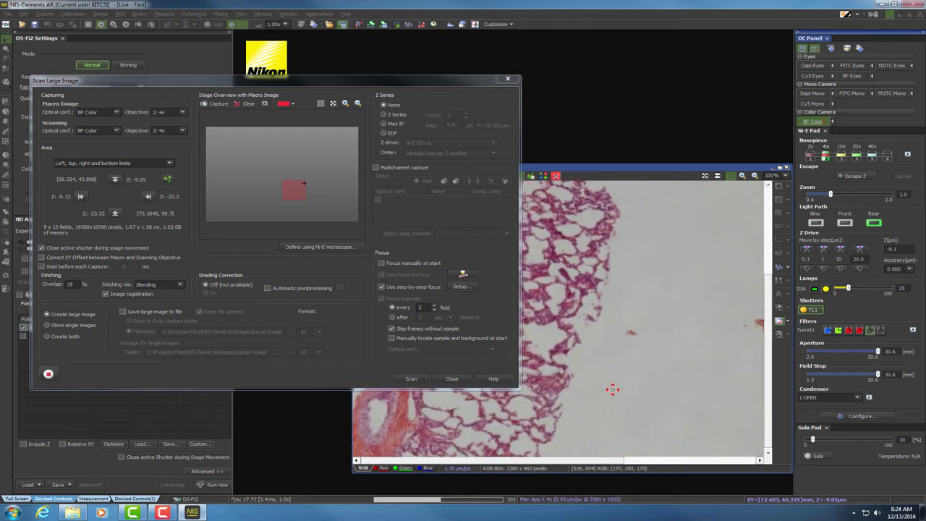
drag(612, 386, 618, 309)
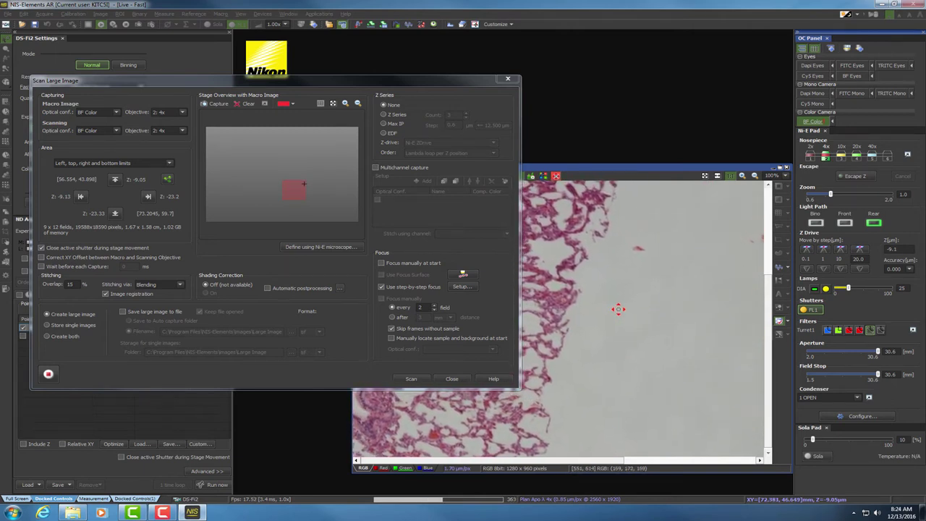
click(148, 196)
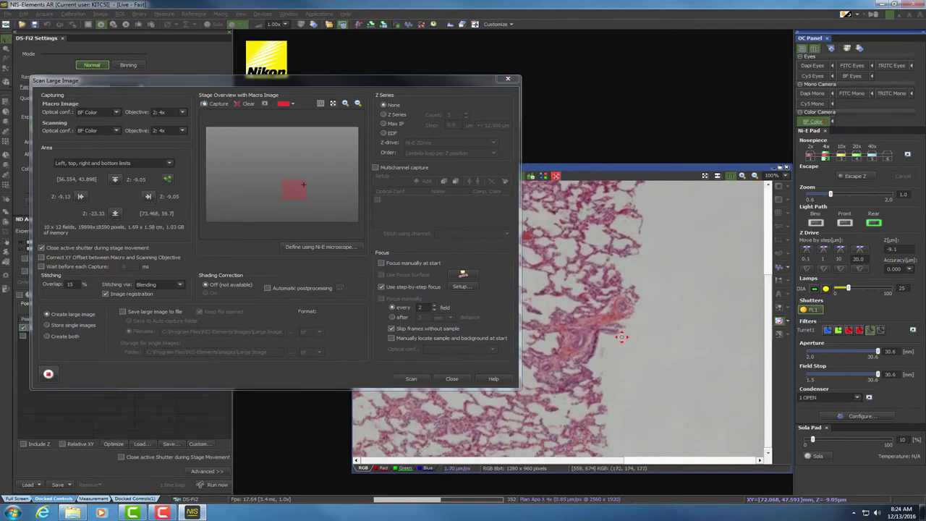
Move the stage down to the tissue's lower edge and set the scan area's bottom limit there, at about Y 60.9 mm
drag(691, 216, 636, 339)
drag(612, 374, 621, 322)
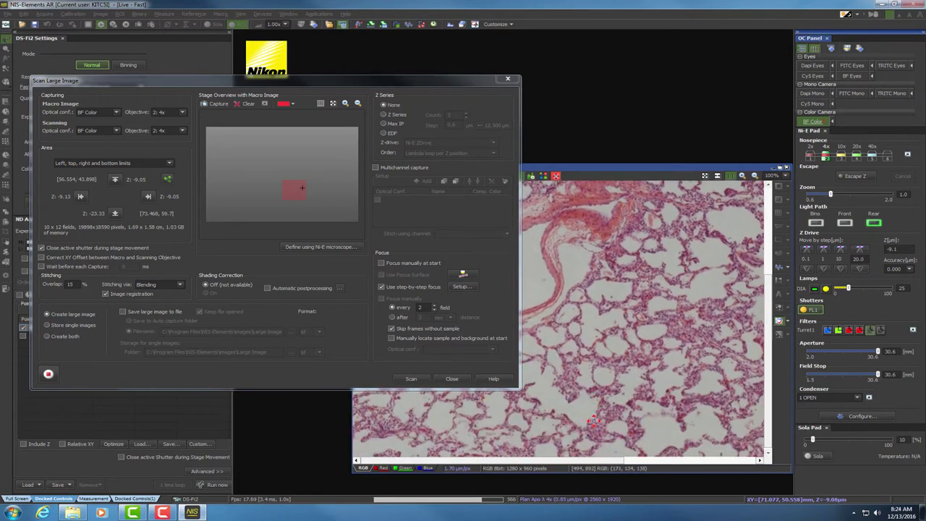
drag(597, 431, 600, 408)
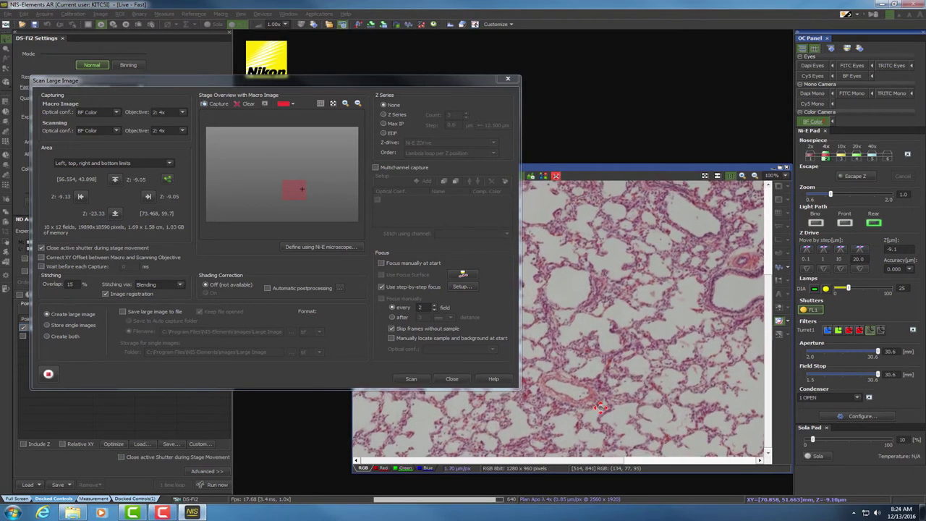
drag(611, 299, 585, 391)
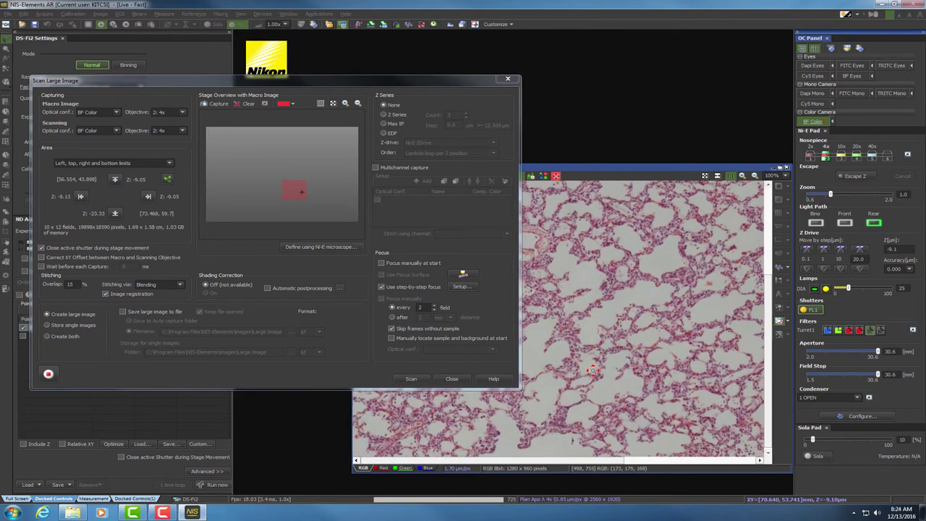
drag(605, 257, 593, 404)
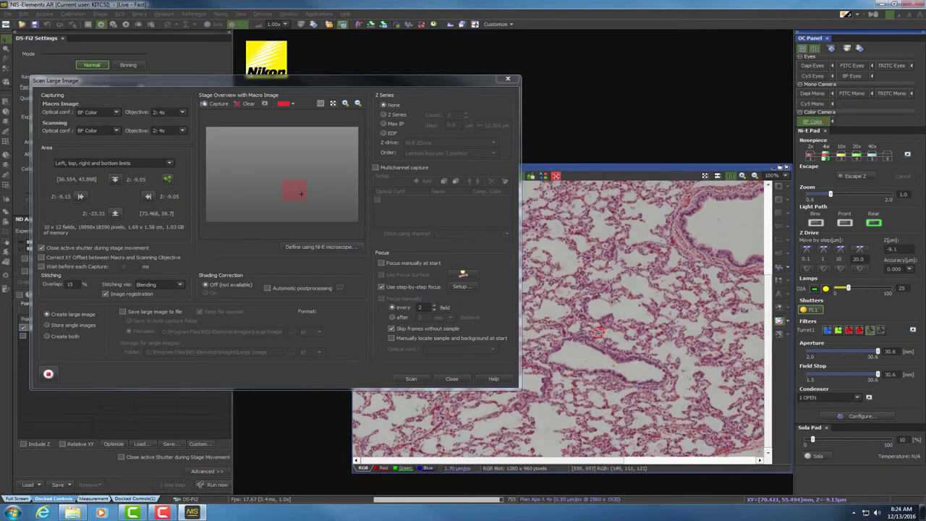
drag(592, 327, 579, 395)
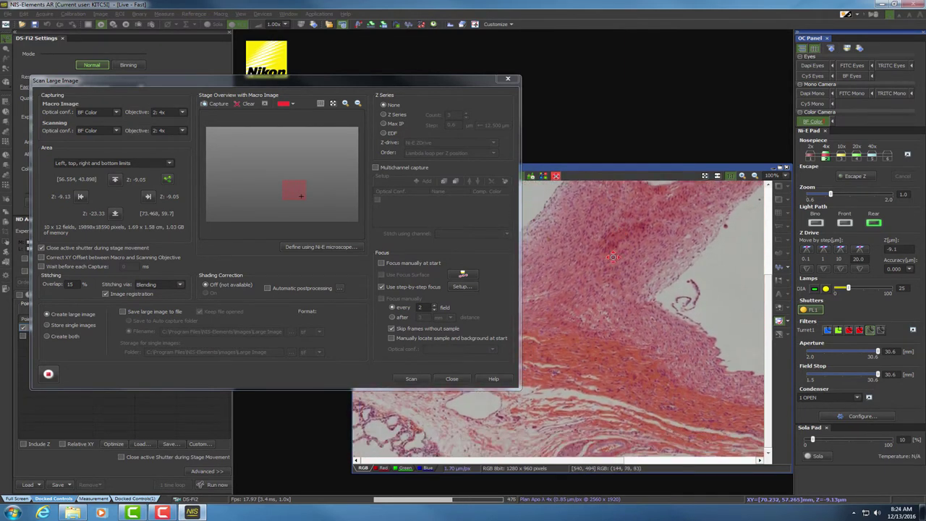
drag(612, 256, 599, 407)
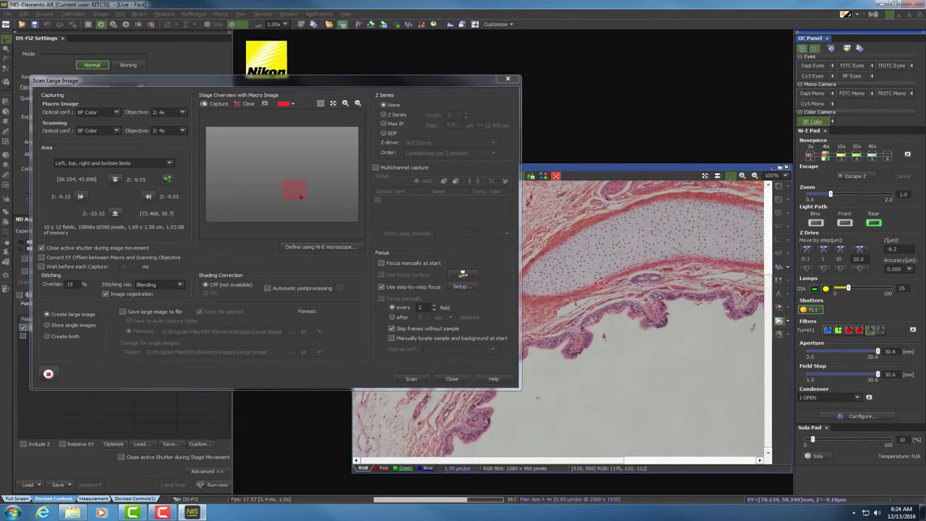
drag(581, 221, 603, 378)
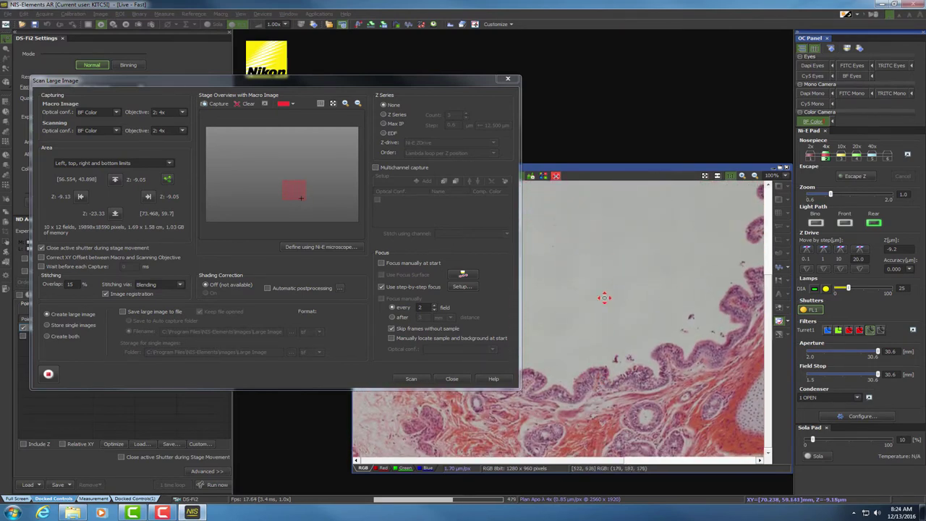
drag(604, 296, 596, 425)
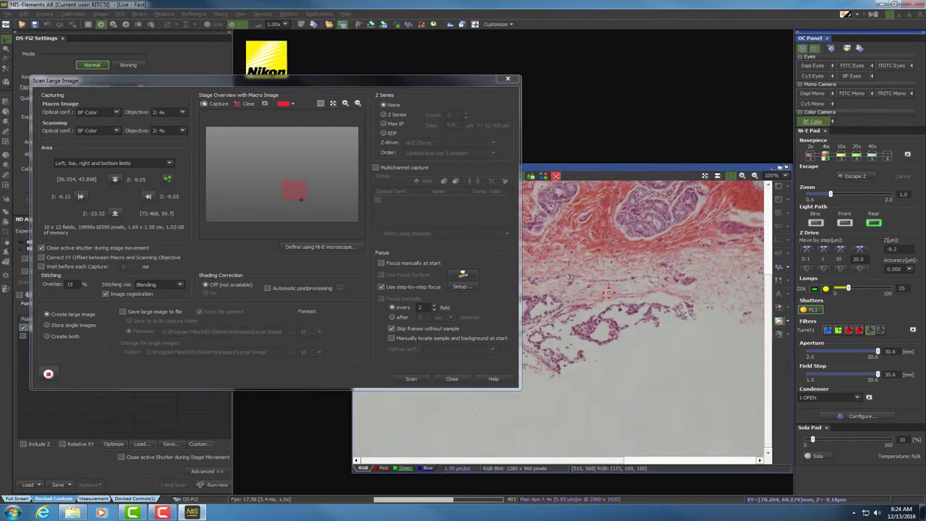
drag(625, 363, 599, 351)
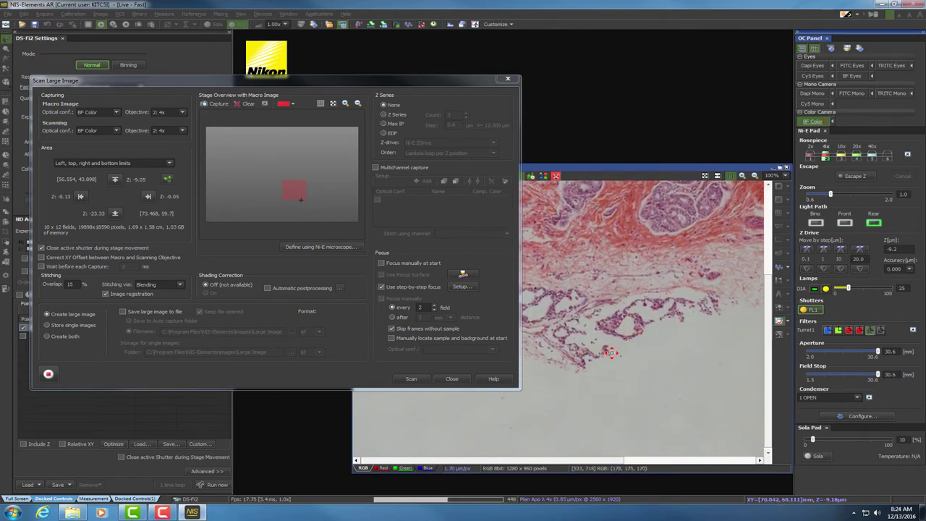
click(115, 214)
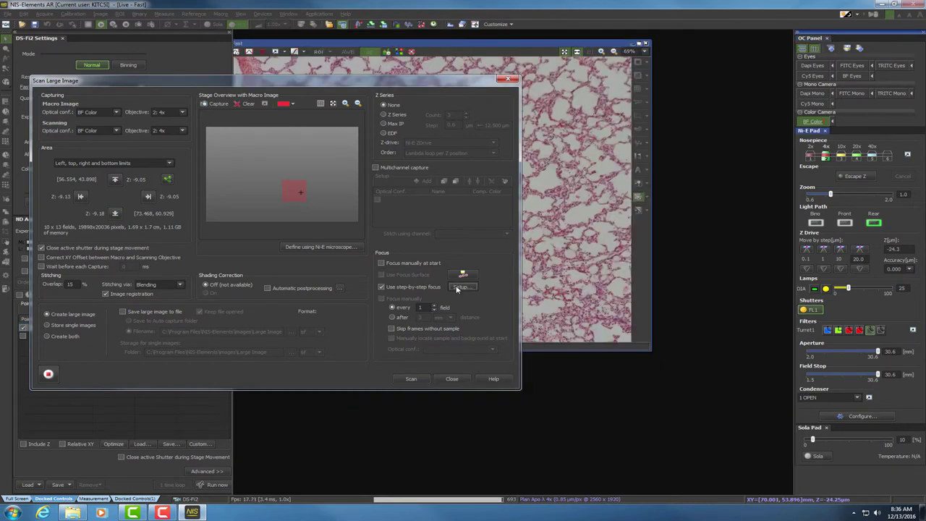
Apply the suggested 25 µm step in the step-by-step autofocus setup, test the autofocus on the tissue, and save the setup
key(Escape)
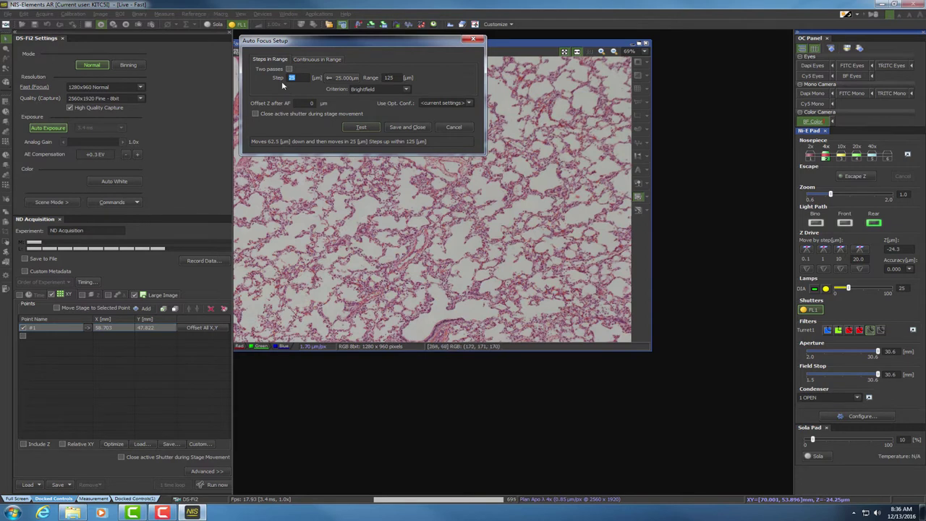
click(340, 78)
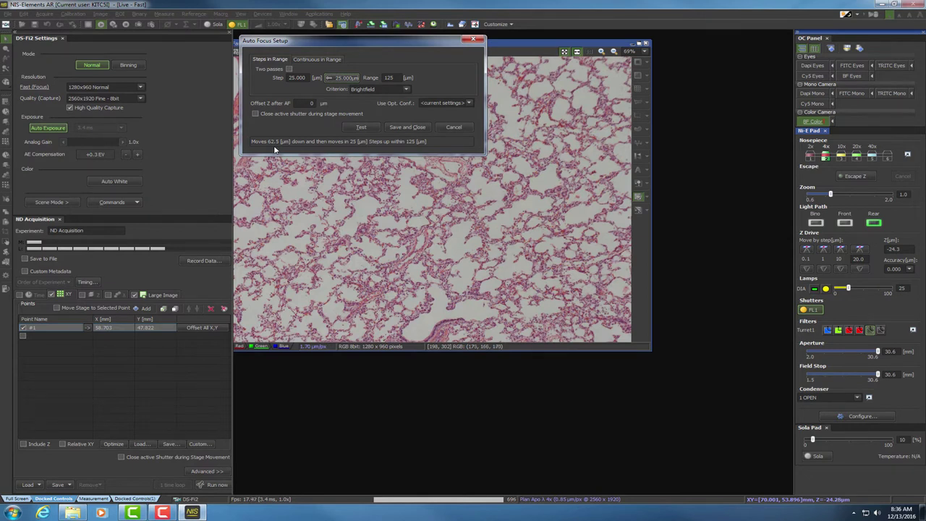
click(361, 128)
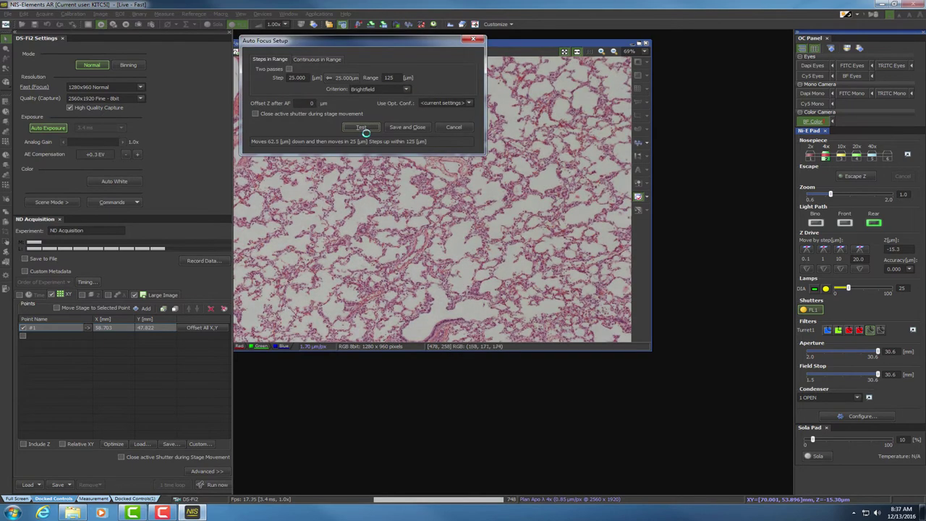
click(413, 128)
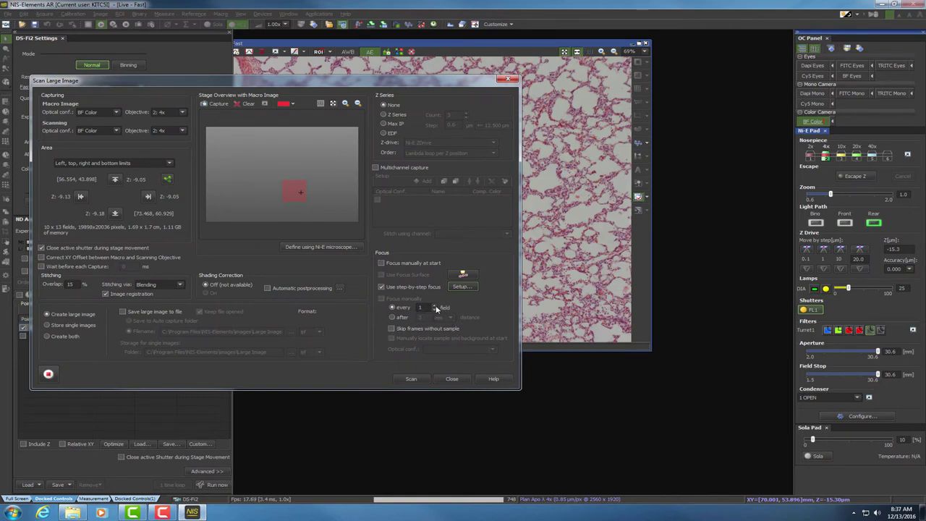
Adjust the step-by-step focus field interval and start the large image scan, accepting the switch to manual exposure
click(434, 305)
click(413, 380)
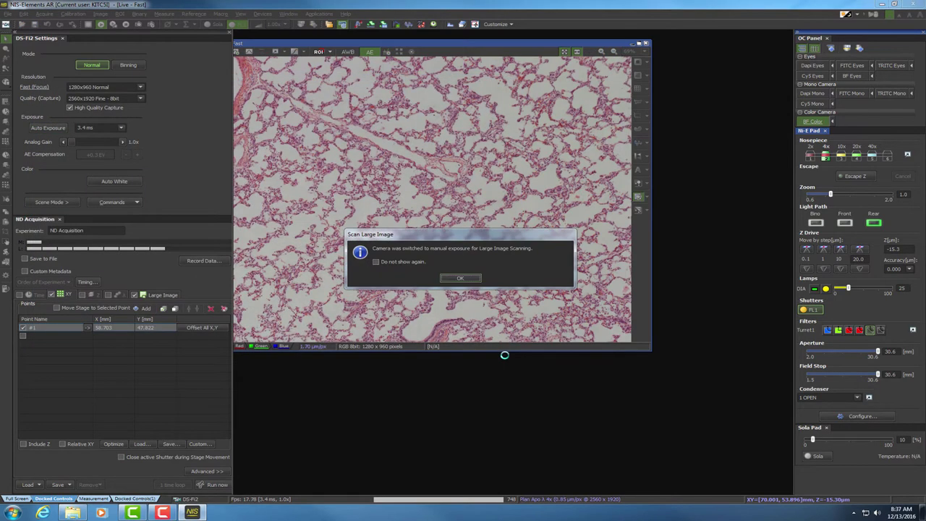
click(462, 278)
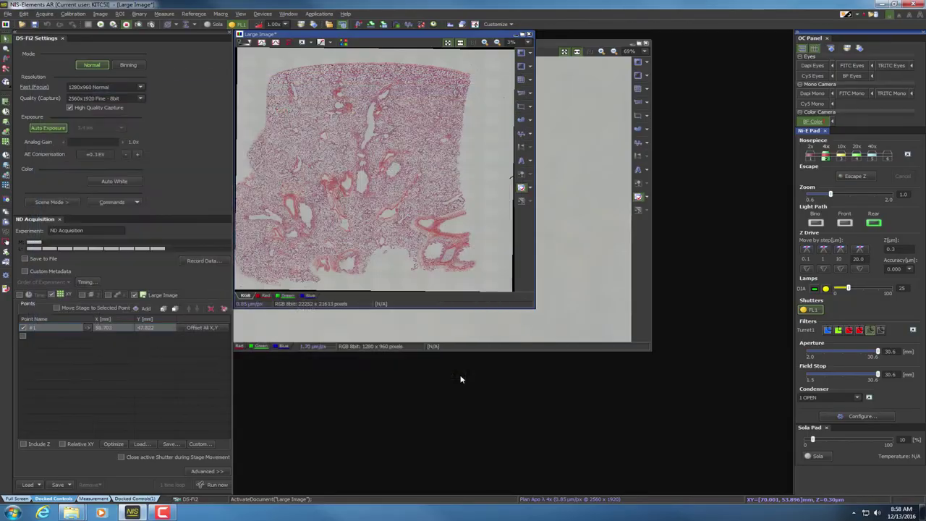
Move the stitched large image's window clear of the live view and enlarge it to fill the workspace
drag(426, 35, 529, 68)
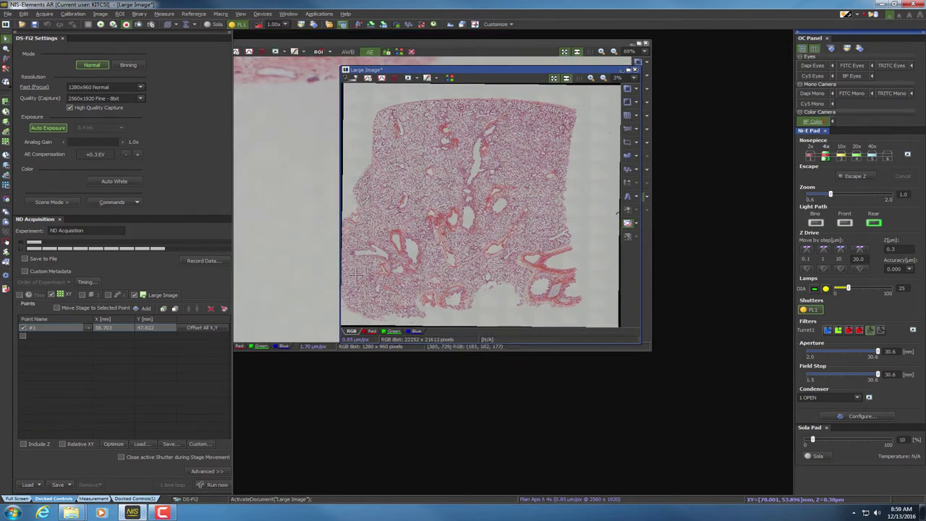
drag(640, 342, 763, 443)
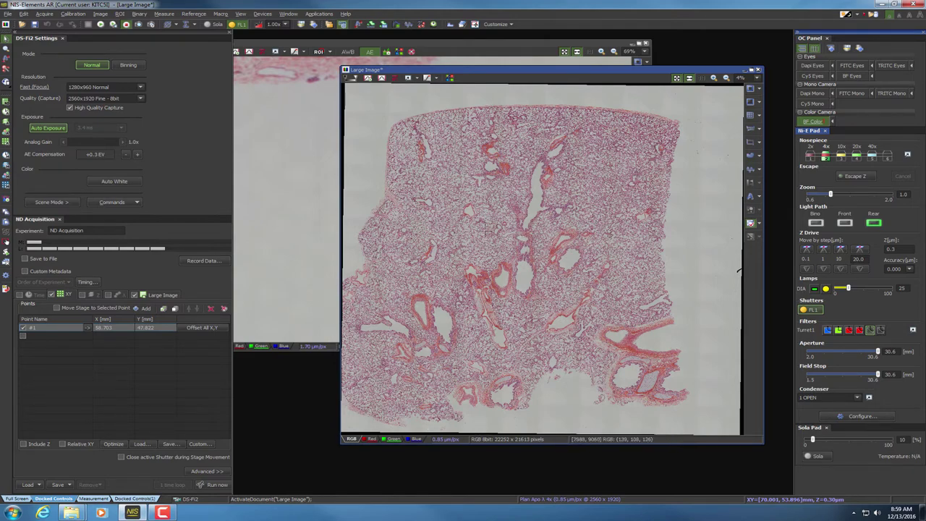
scroll(485, 229, up, 2)
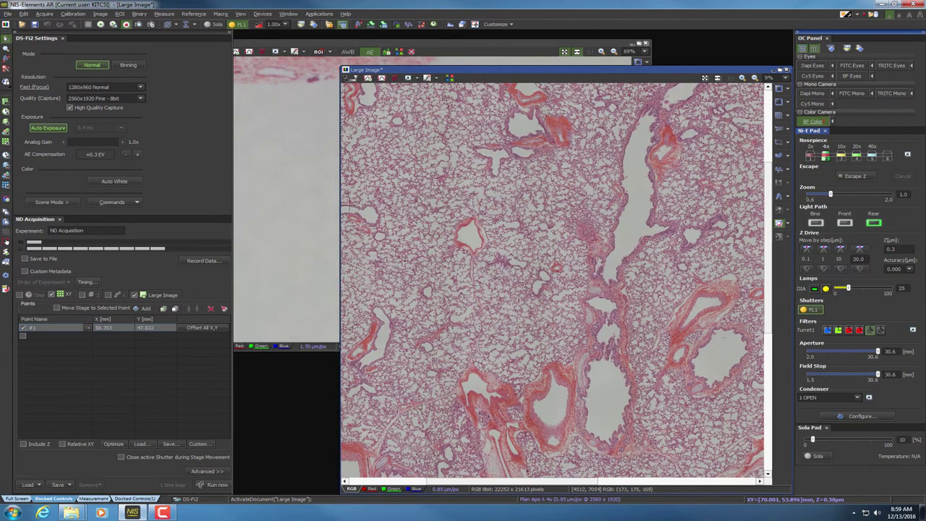
drag(340, 206, 234, 217)
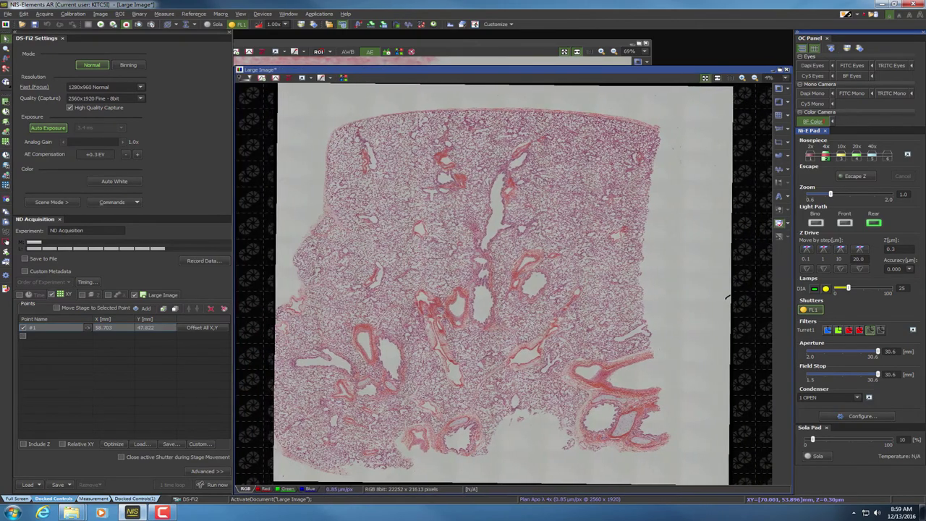
Examine the airways and surrounding lung tissue in the stitched large image at close magnification
scroll(495, 282, up, 2)
scroll(495, 282, up, 1)
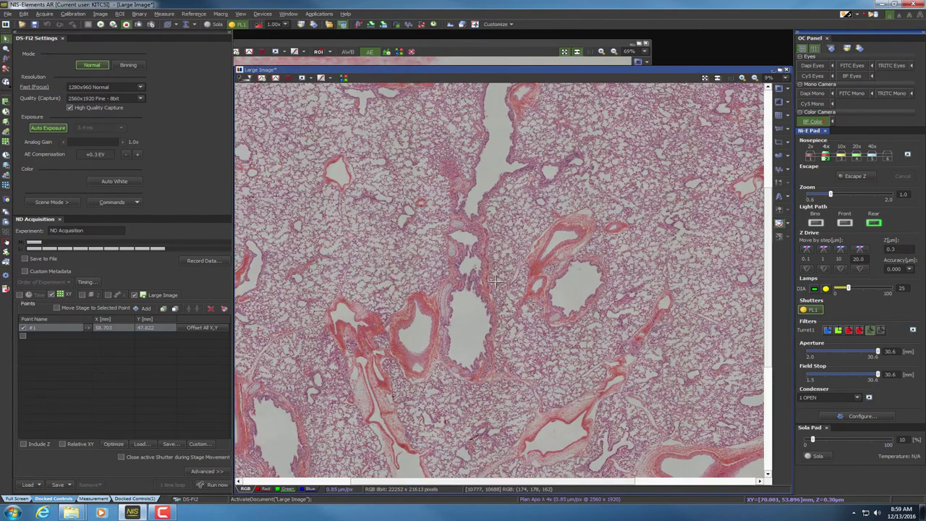
scroll(495, 282, up, 4)
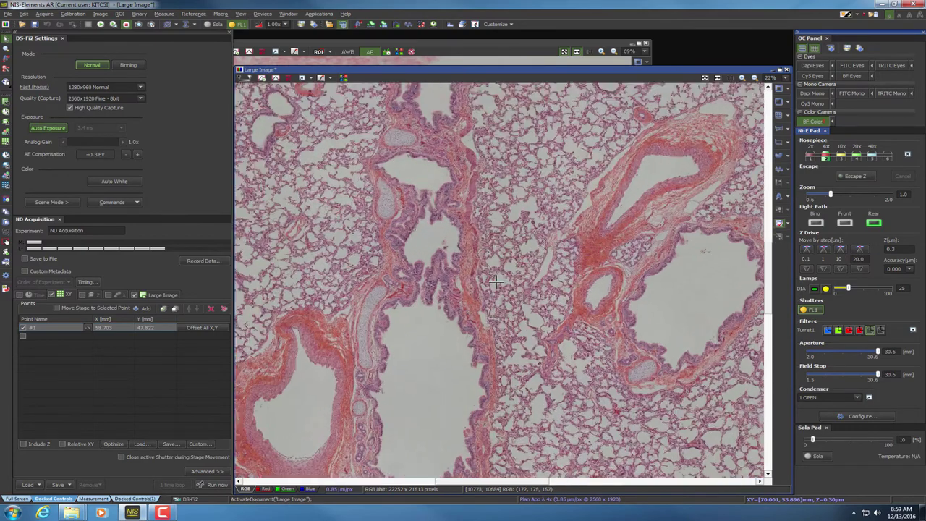
scroll(495, 282, up, 2)
drag(555, 192, 517, 334)
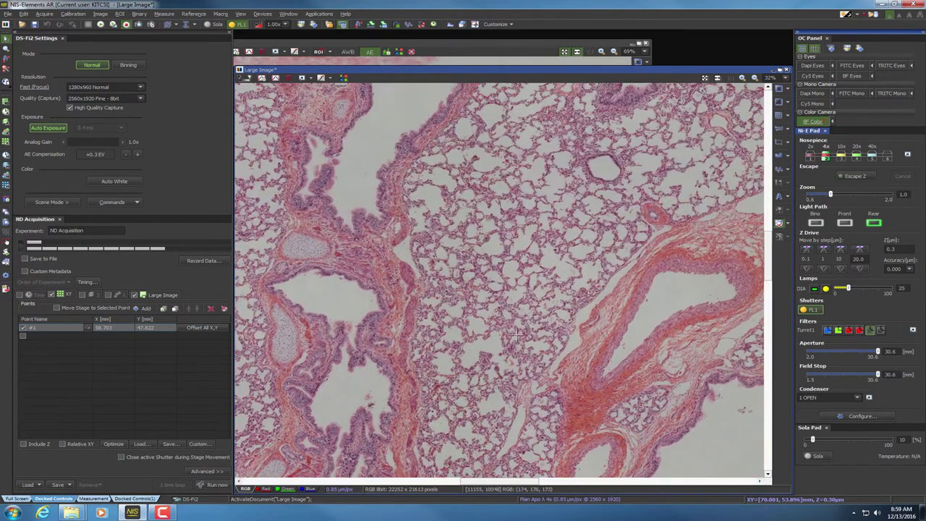
drag(574, 229, 545, 359)
drag(484, 287, 620, 347)
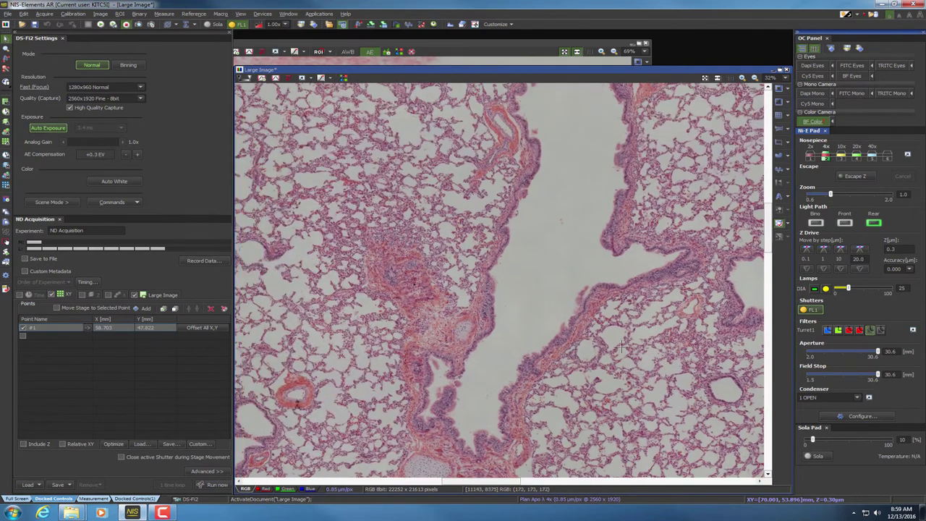
Examine the branching airways and the adjacent red-stained vessels in the upper part of the stitched image, from overview down to cell level
drag(539, 329, 579, 448)
drag(548, 188, 547, 369)
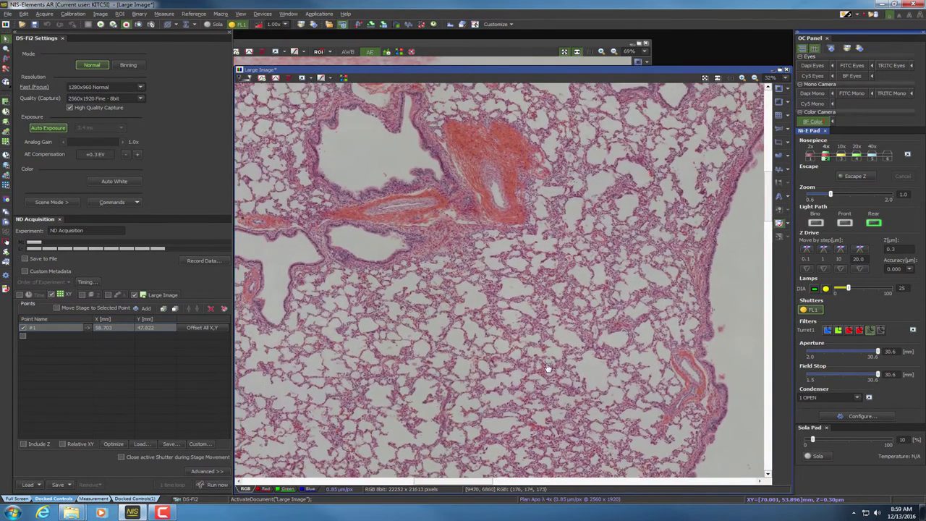
drag(398, 112, 517, 244)
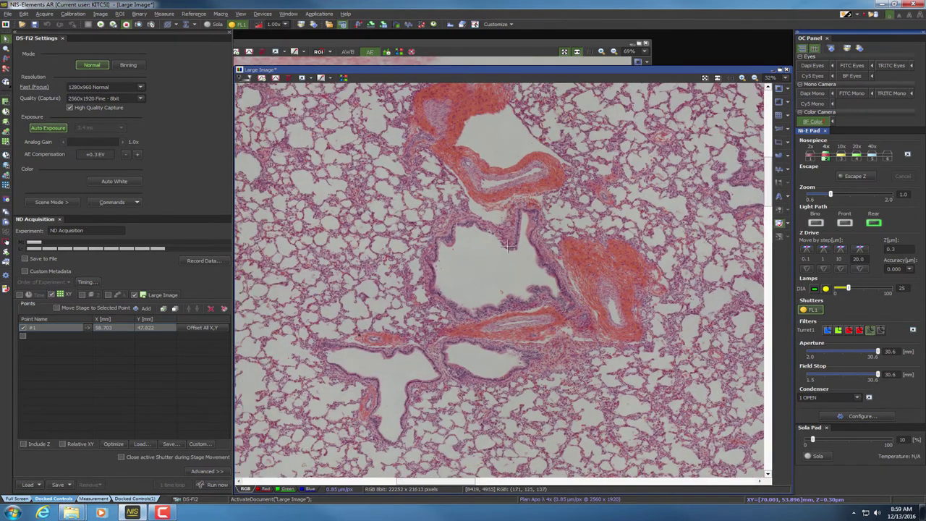
scroll(501, 241, down, 1)
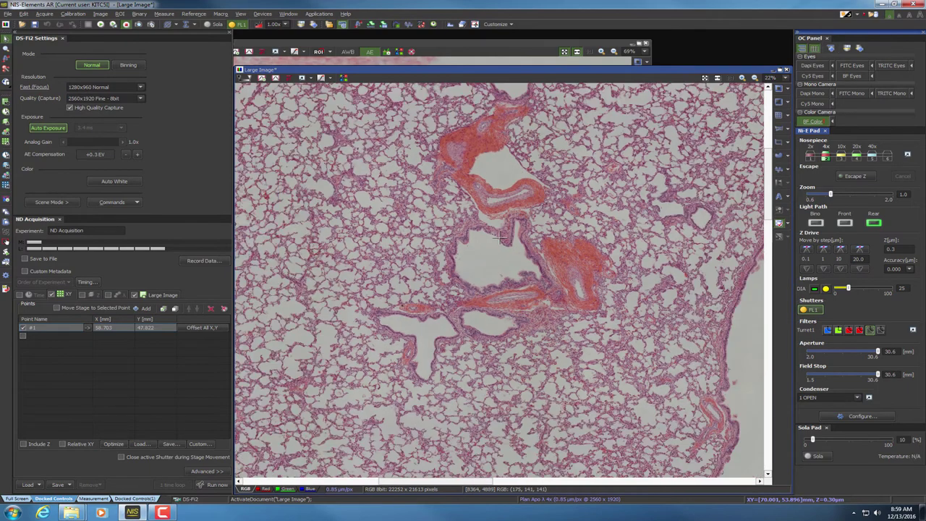
scroll(499, 235, up, 2)
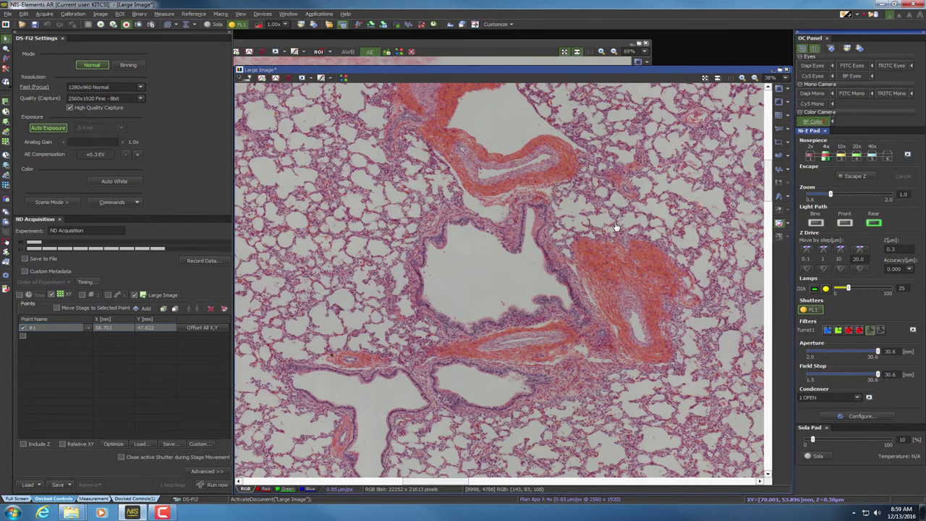
drag(615, 227, 551, 209)
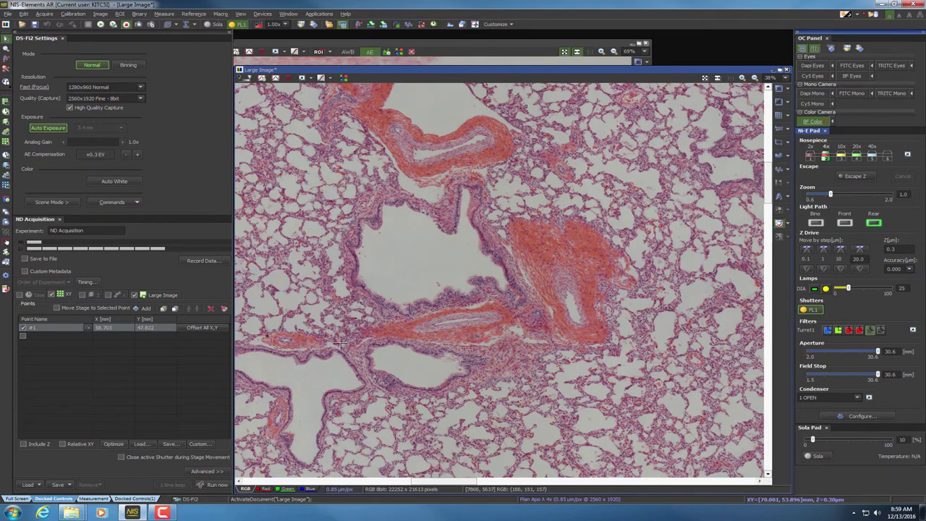
drag(333, 333, 475, 294)
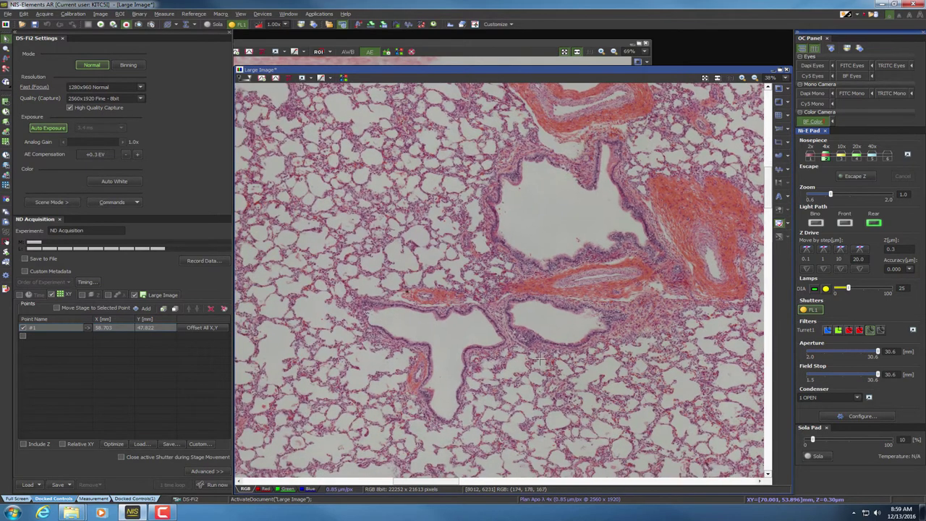
scroll(586, 340, up, 3)
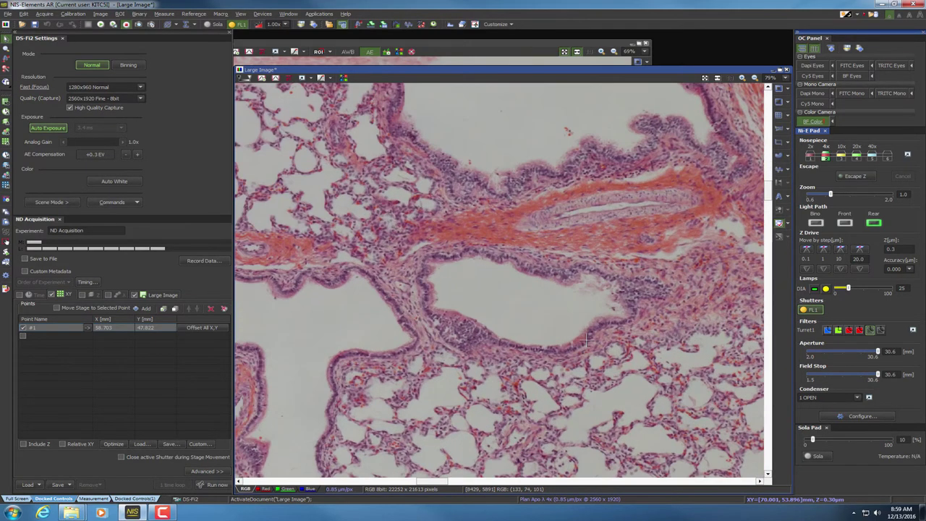
drag(494, 292, 582, 291)
scroll(600, 389, up, 2)
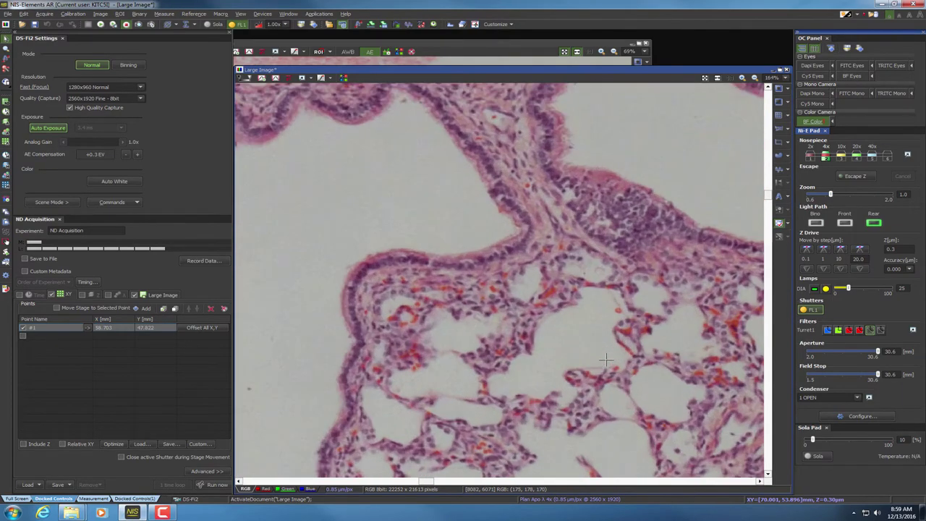
scroll(621, 338, down, 10)
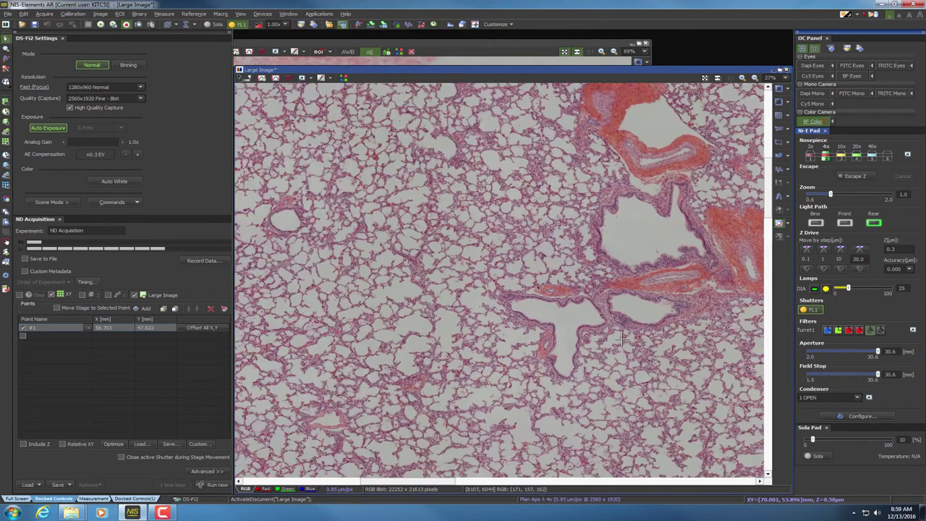
scroll(620, 338, down, 2)
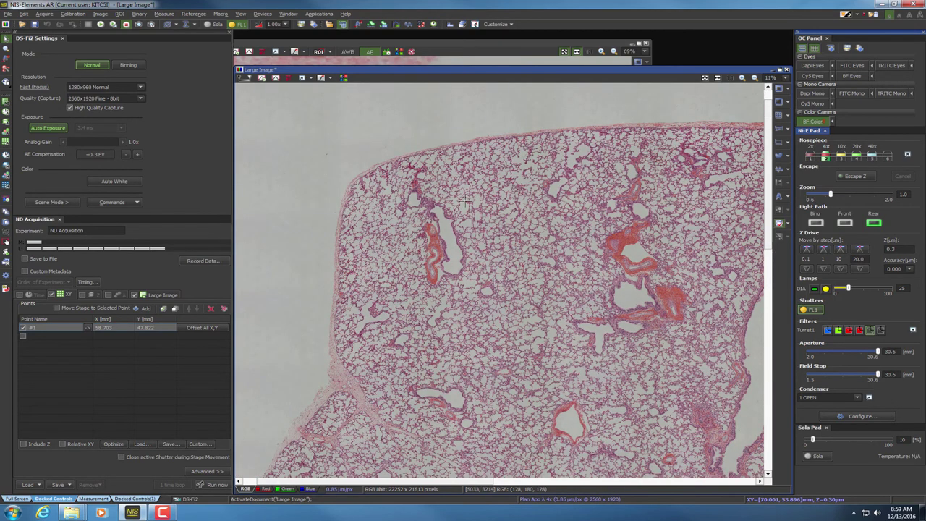
Inspect the long, narrow airway and the thick-walled vessel beside it in the stitched image, at overview and close magnification
drag(569, 177, 444, 221)
drag(664, 318, 542, 248)
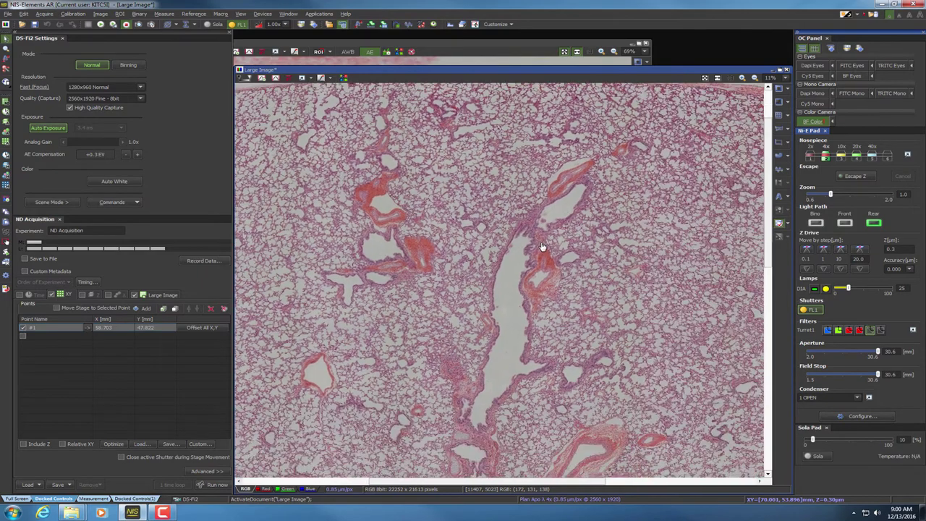
scroll(518, 397, up, 2)
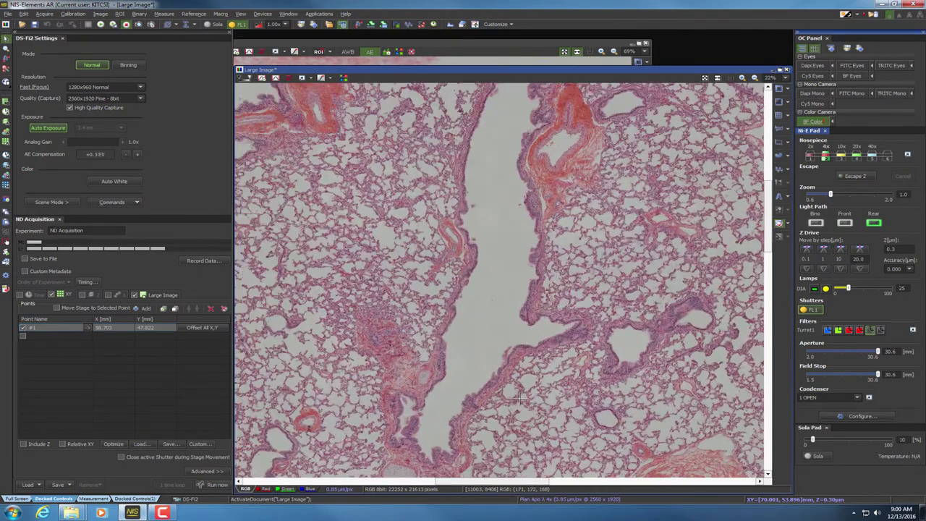
drag(587, 267, 573, 375)
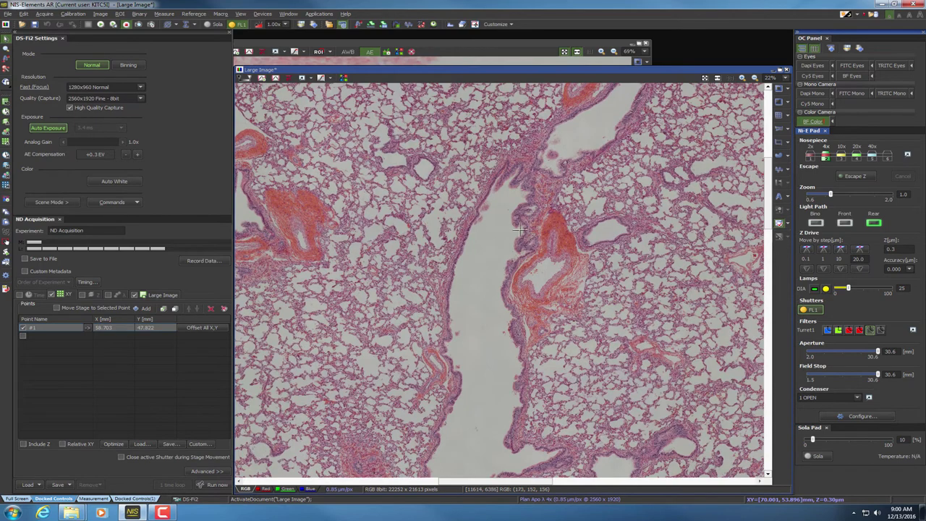
scroll(539, 254, up, 2)
scroll(539, 253, up, 2)
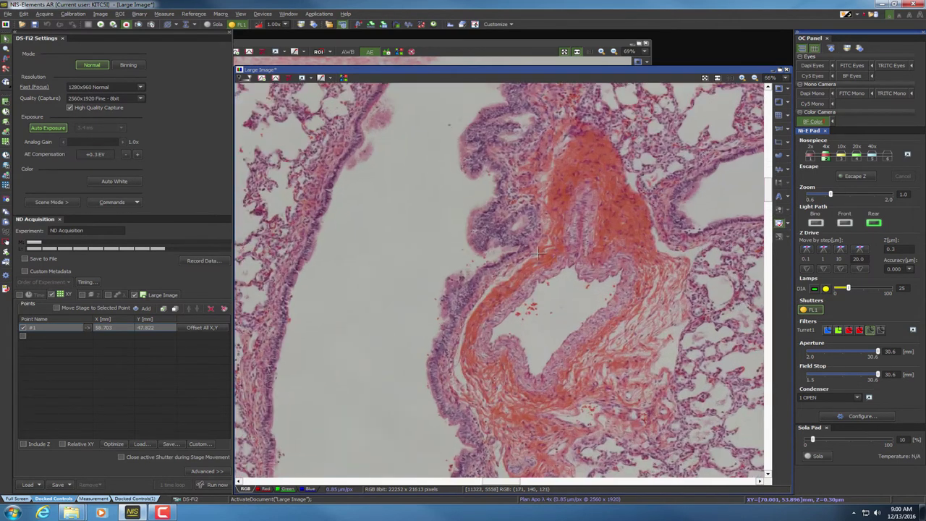
drag(533, 224, 505, 289)
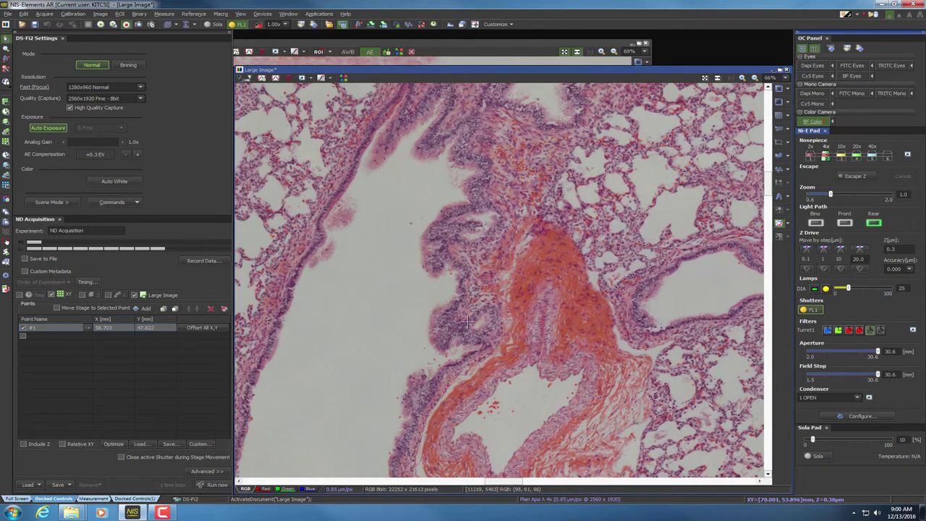
drag(617, 309, 556, 246)
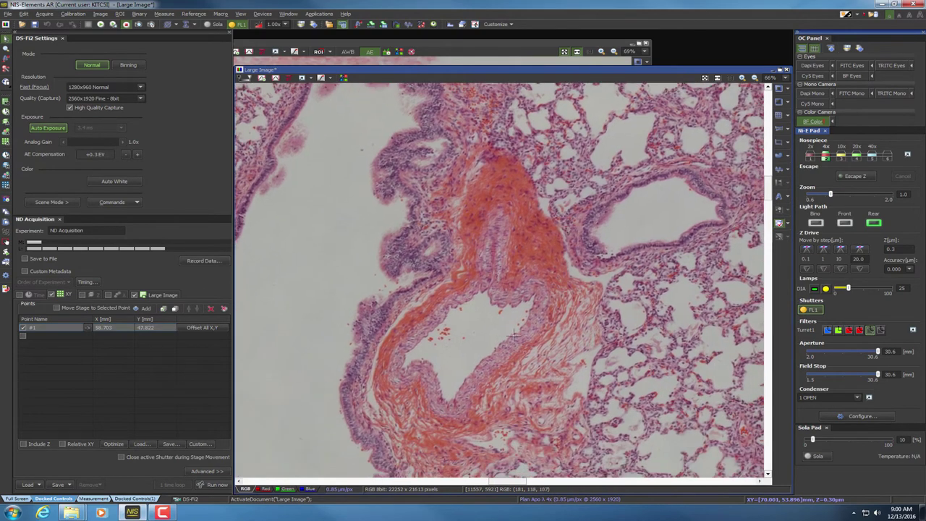
scroll(637, 314, down, 8)
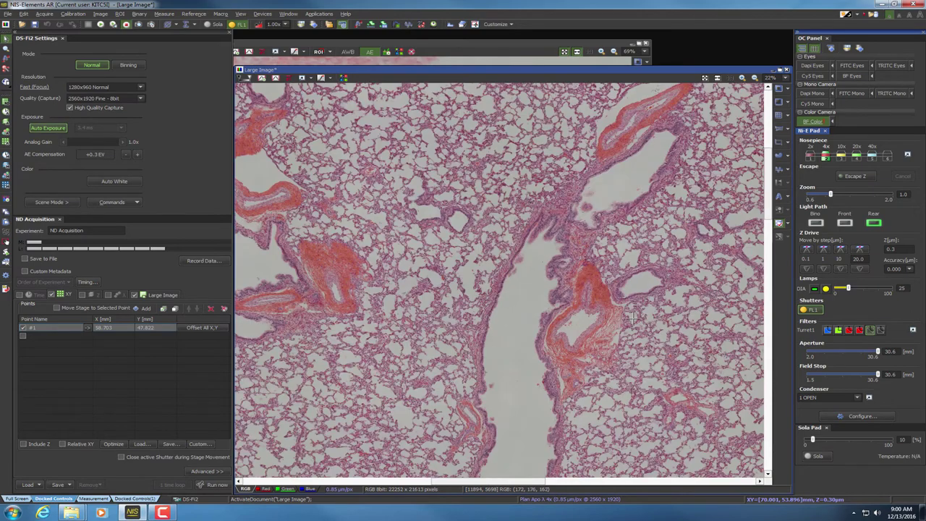
scroll(634, 316, down, 2)
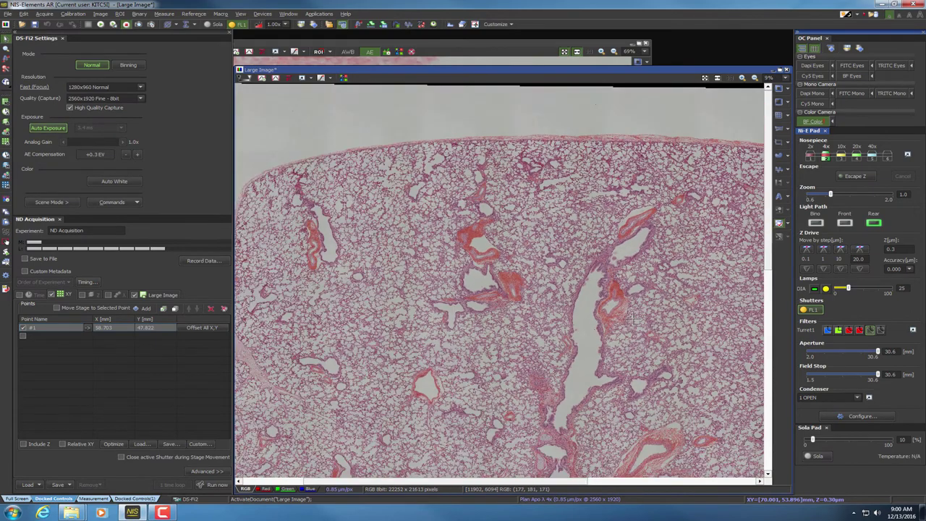
scroll(633, 317, down, 1)
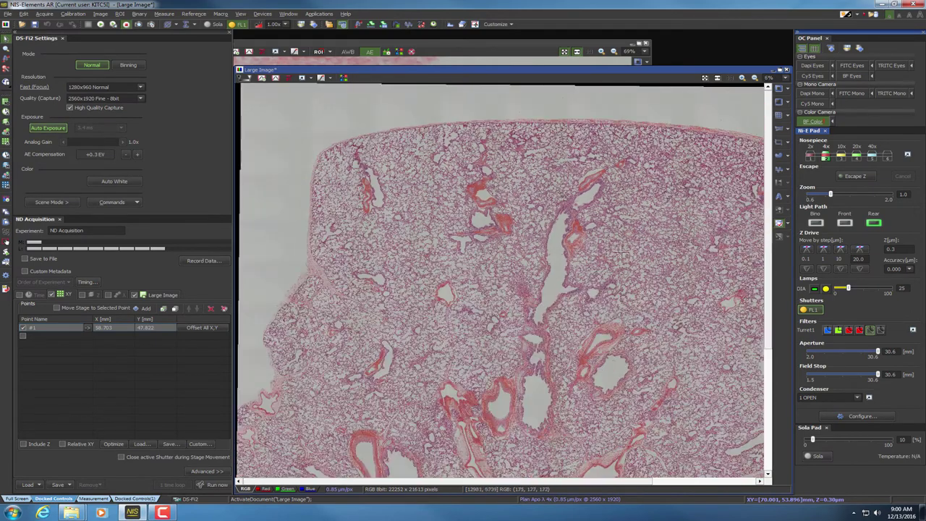
Examine the large airway beside the thick-walled vessel, following its cartilage, glands and folded epithelial lining at close magnification
drag(662, 291, 642, 276)
drag(510, 332, 583, 237)
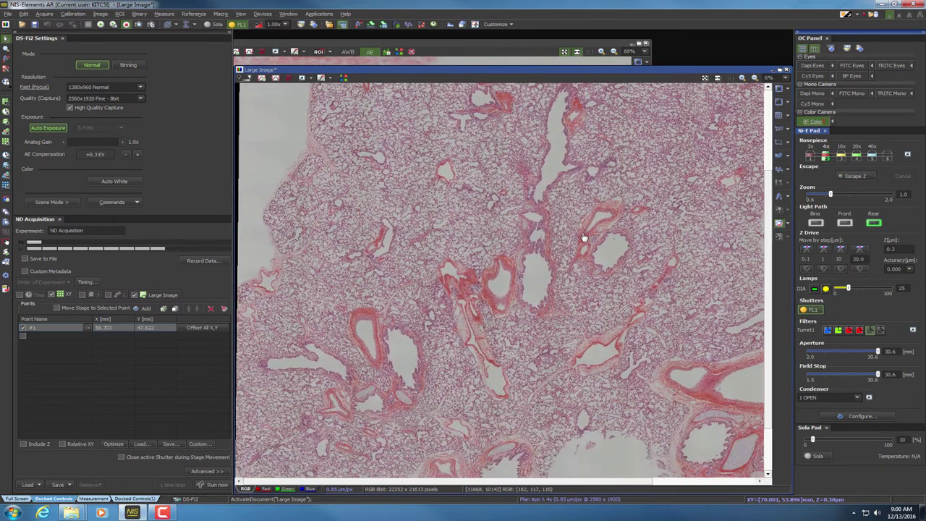
scroll(548, 312, up, 5)
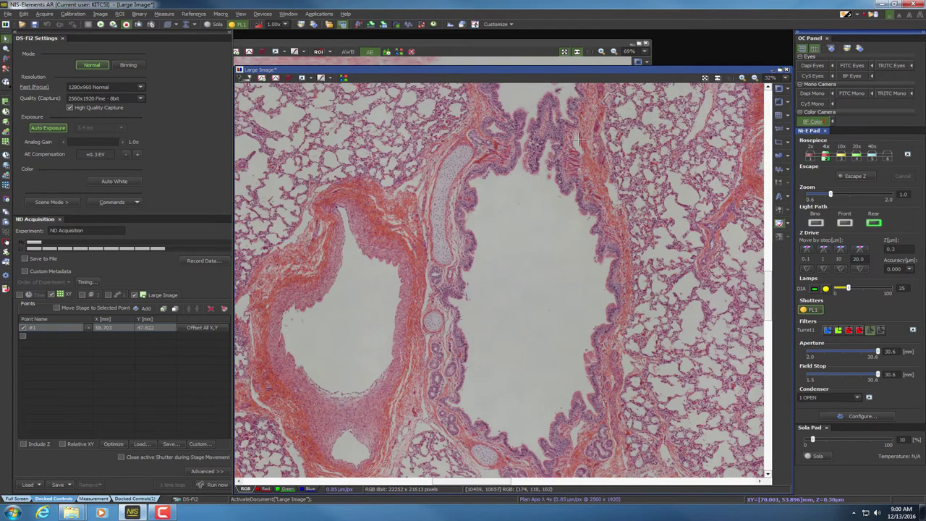
drag(578, 140, 544, 263)
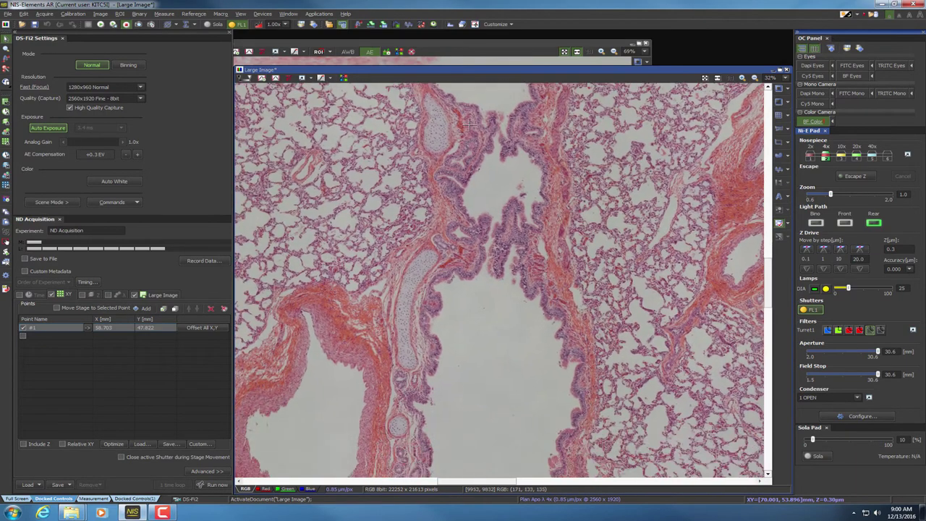
drag(432, 360, 456, 233)
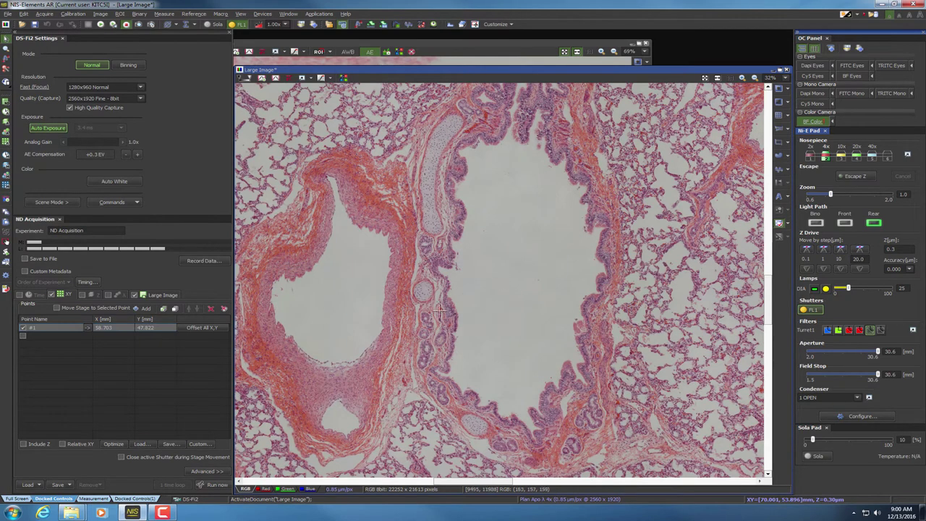
drag(458, 258, 488, 247)
scroll(447, 302, up, 4)
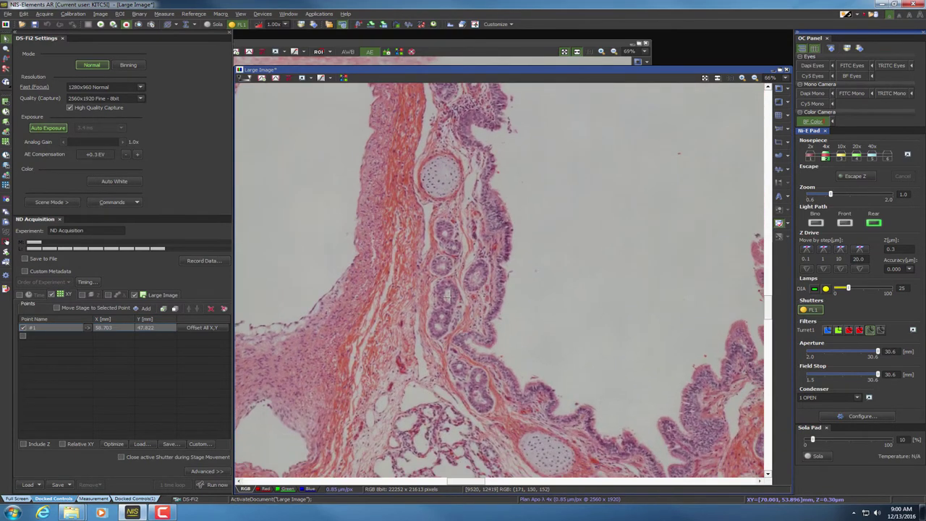
scroll(447, 295, up, 2)
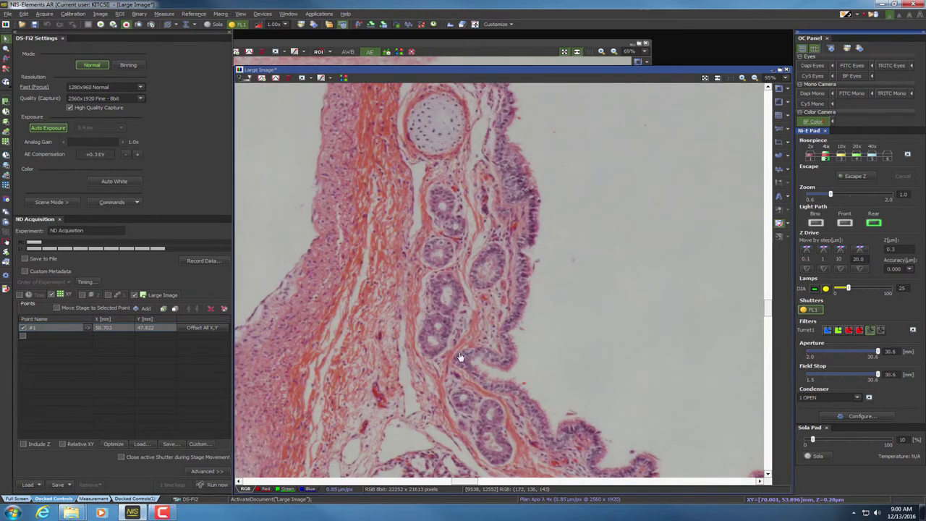
drag(463, 355, 407, 265)
drag(478, 423, 359, 325)
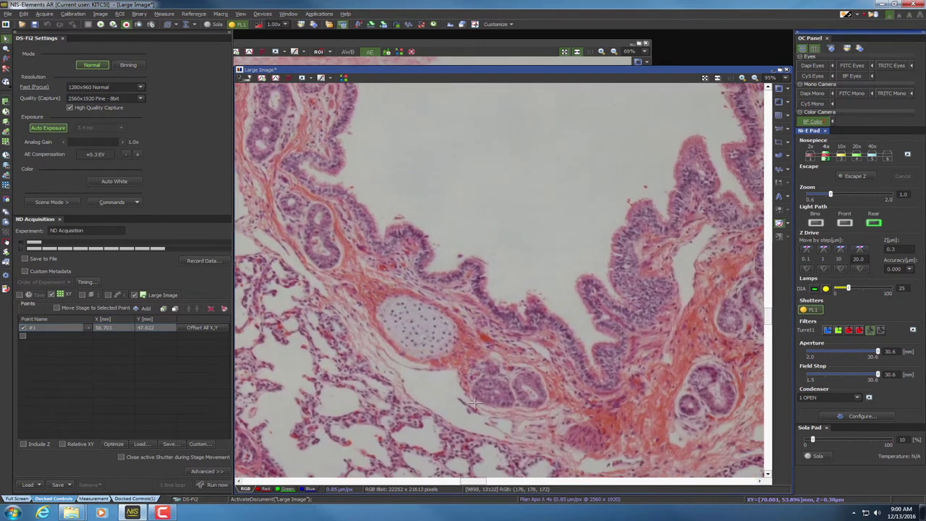
drag(666, 389, 512, 415)
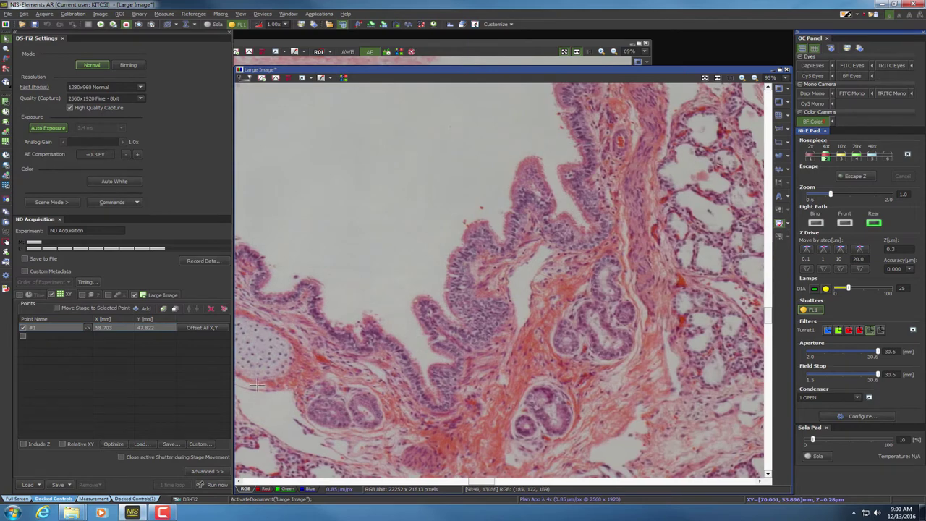
drag(620, 296, 531, 386)
scroll(554, 367, down, 2)
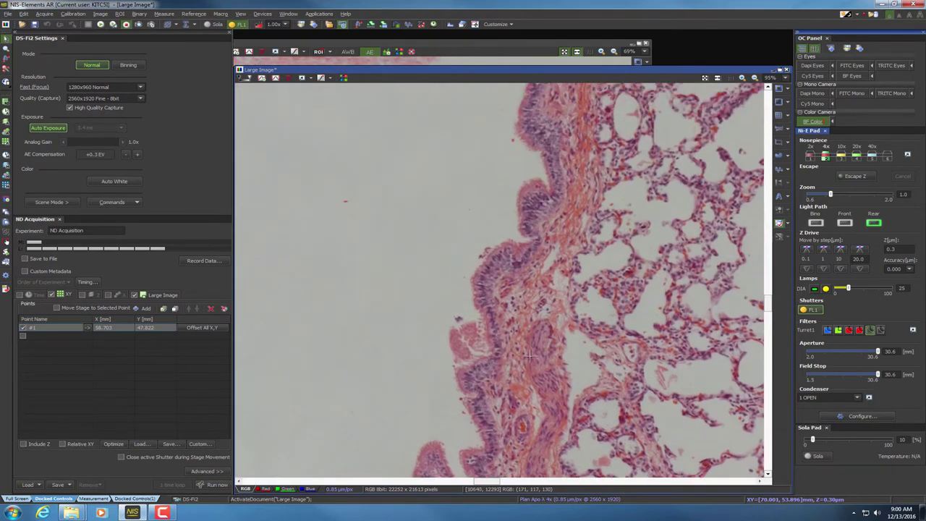
scroll(529, 355, down, 2)
scroll(529, 354, down, 2)
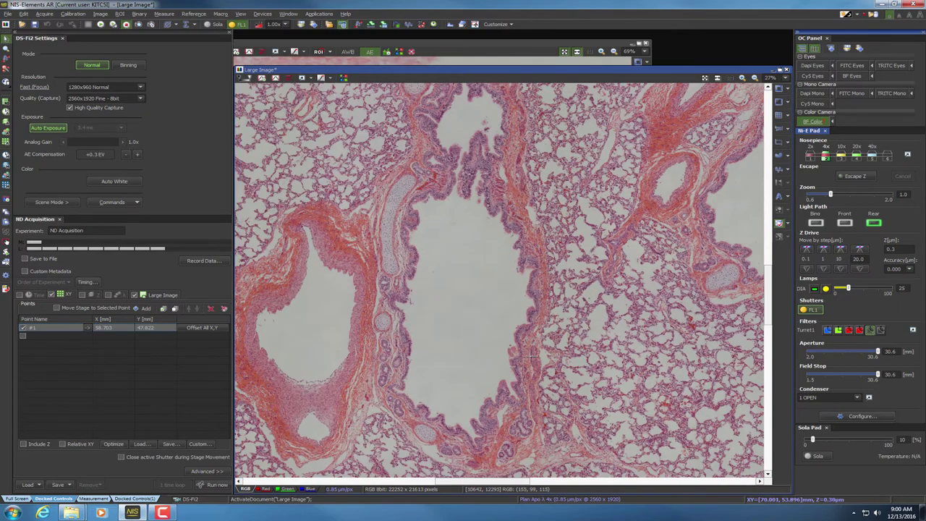
scroll(671, 231, down, 1)
Inspect the neighbouring rounded airway, the small airways beside it and the surrounding alveoli at increasing magnification
scroll(557, 268, up, 2)
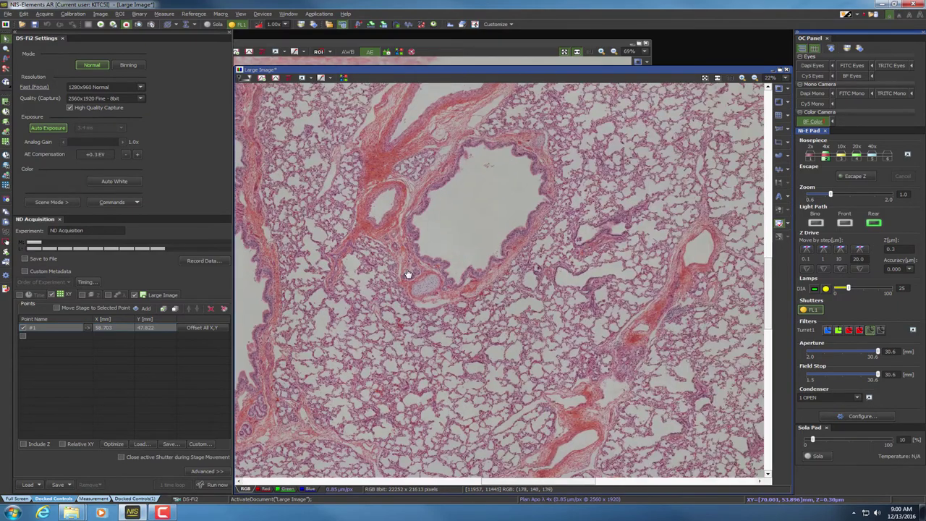
scroll(435, 259, up, 1)
scroll(562, 186, up, 1)
drag(562, 186, 549, 306)
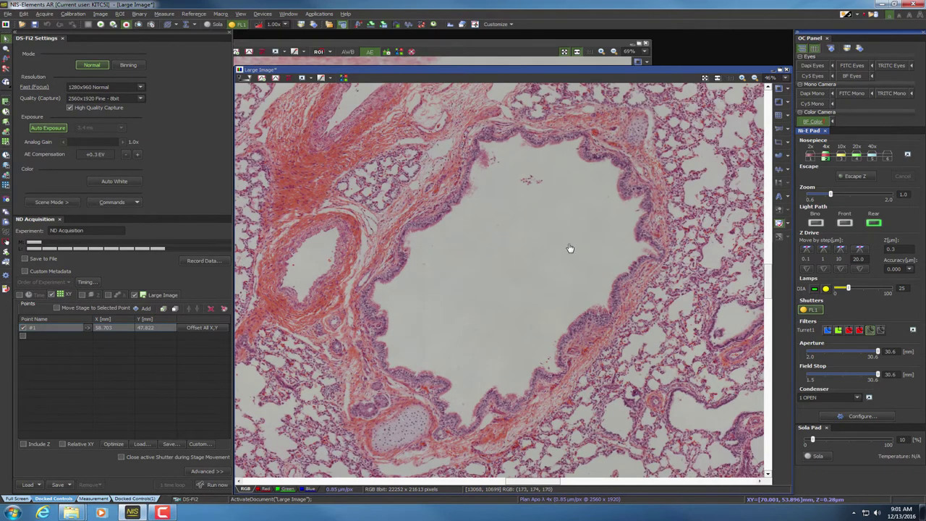
drag(569, 249, 434, 246)
drag(676, 278, 600, 164)
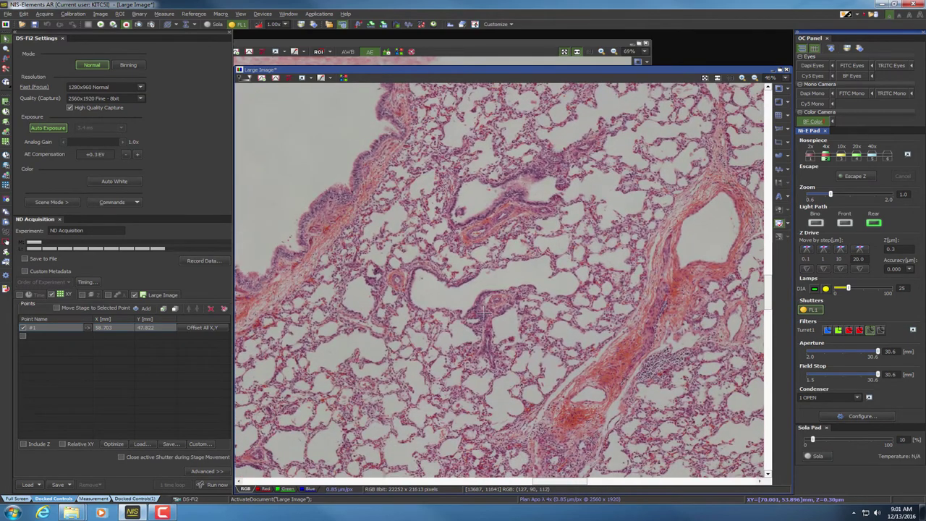
scroll(484, 313, up, 5)
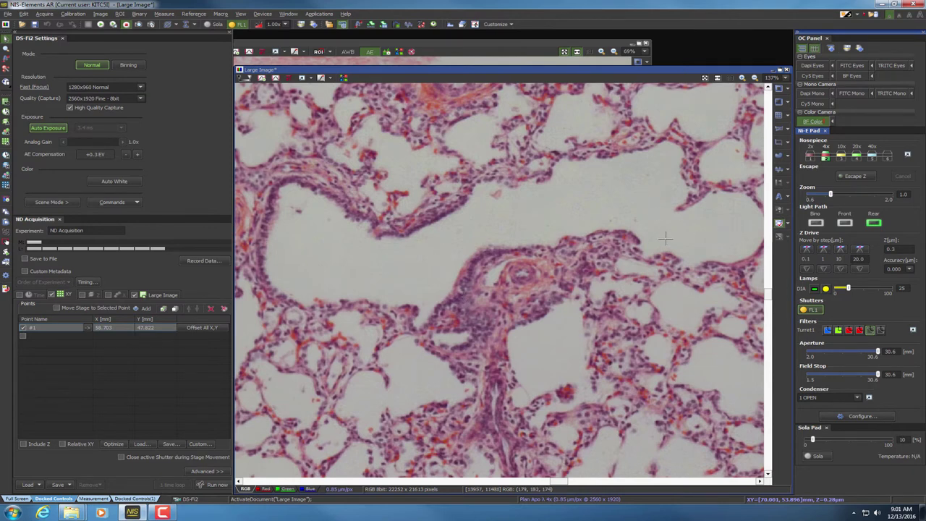
drag(665, 238, 600, 241)
drag(662, 274, 538, 271)
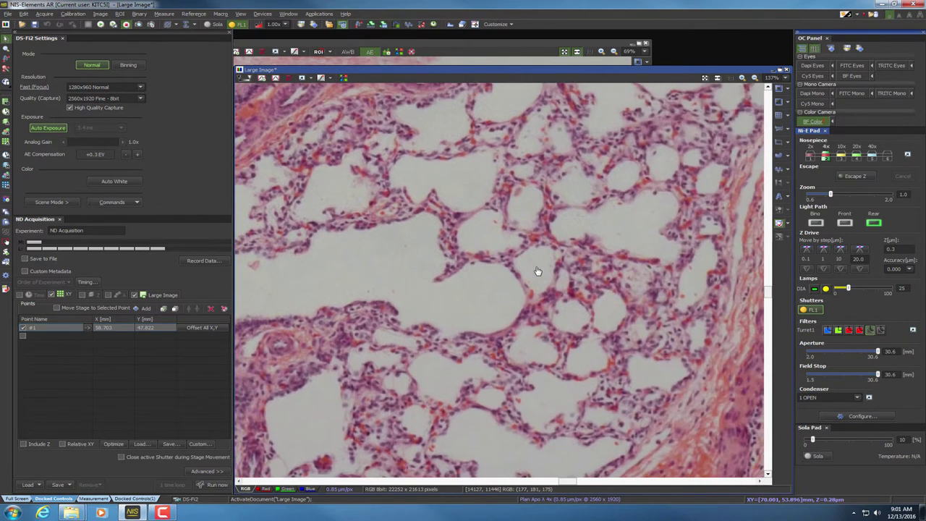
scroll(537, 272, down, 2)
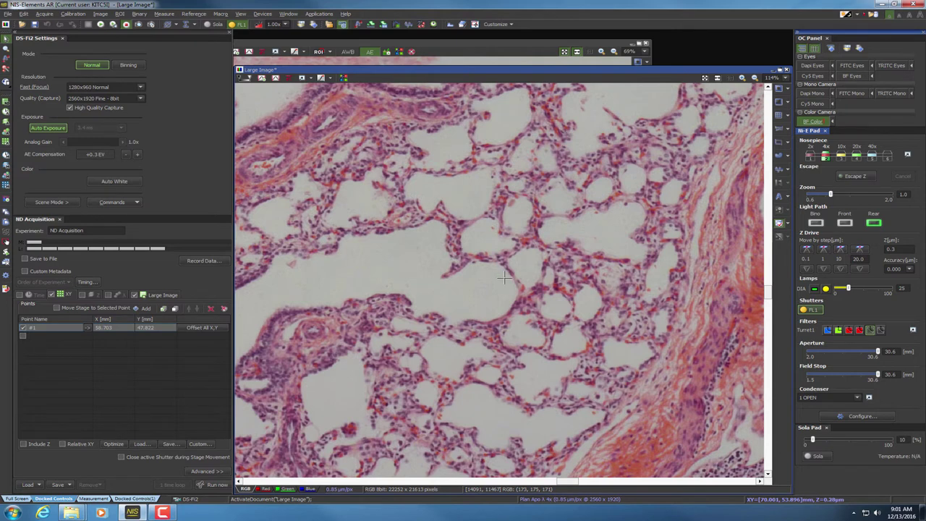
Inspect the alveoli and the neighbouring thick red-stained tissue band at cell level and at overview magnification
scroll(500, 268, up, 6)
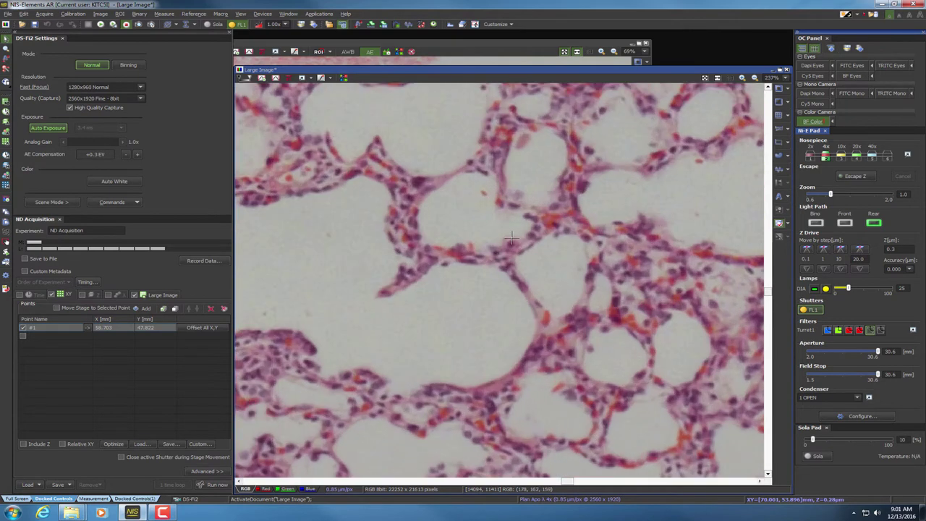
scroll(510, 239, down, 2)
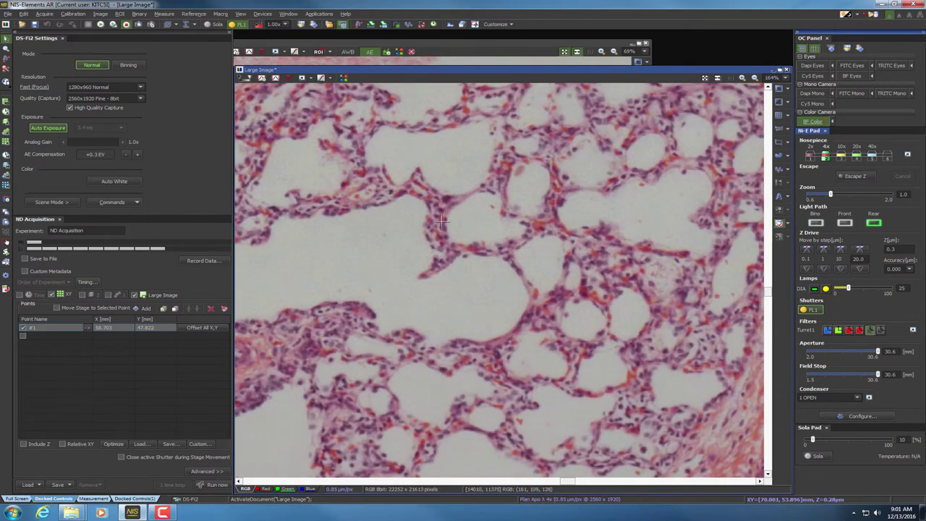
scroll(478, 254, down, 2)
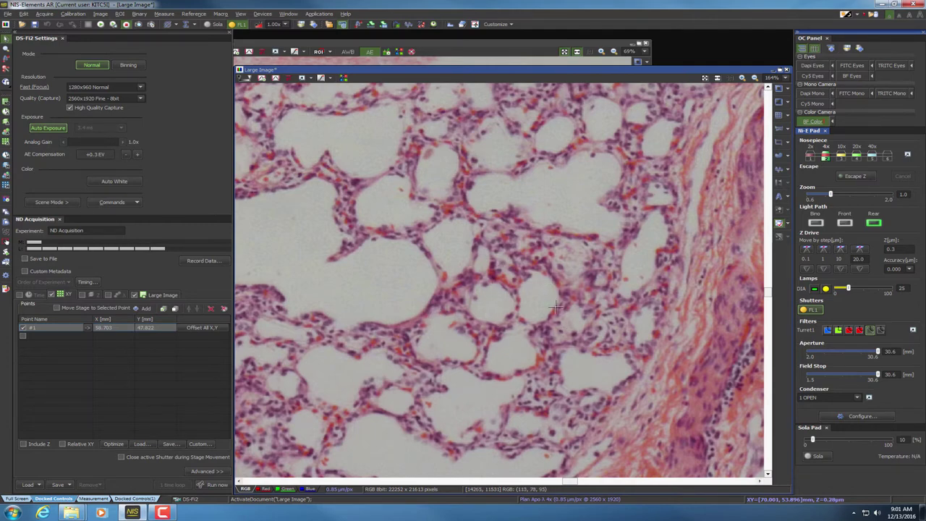
scroll(554, 307, down, 5)
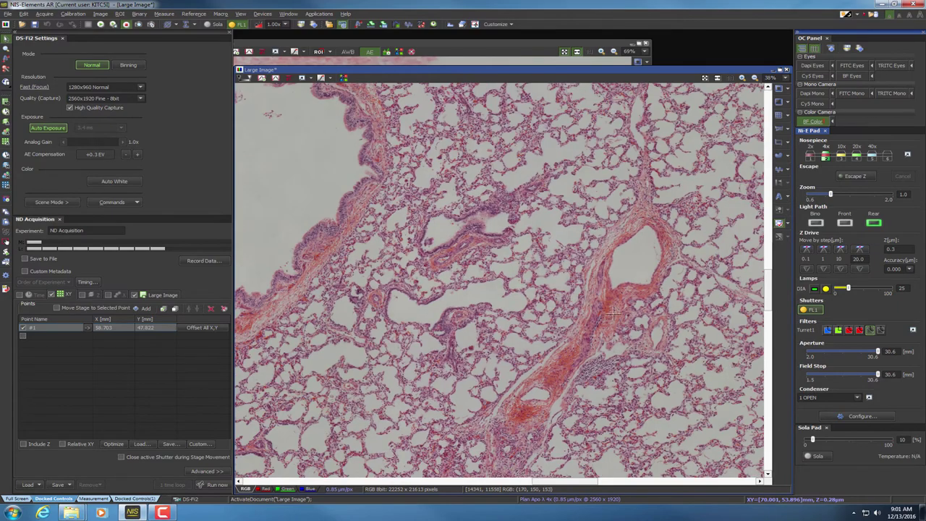
scroll(635, 311, down, 5)
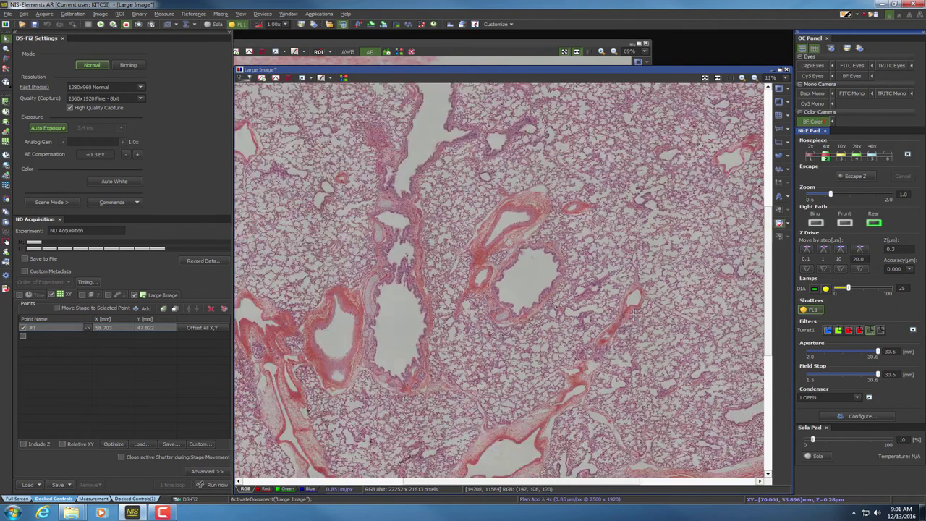
Examine the round, cartilage-bordered airway and the large thick-walled vessel near the tissue edge, from close-up to overview
drag(632, 376, 538, 318)
scroll(591, 352, up, 3)
scroll(521, 389, up, 1)
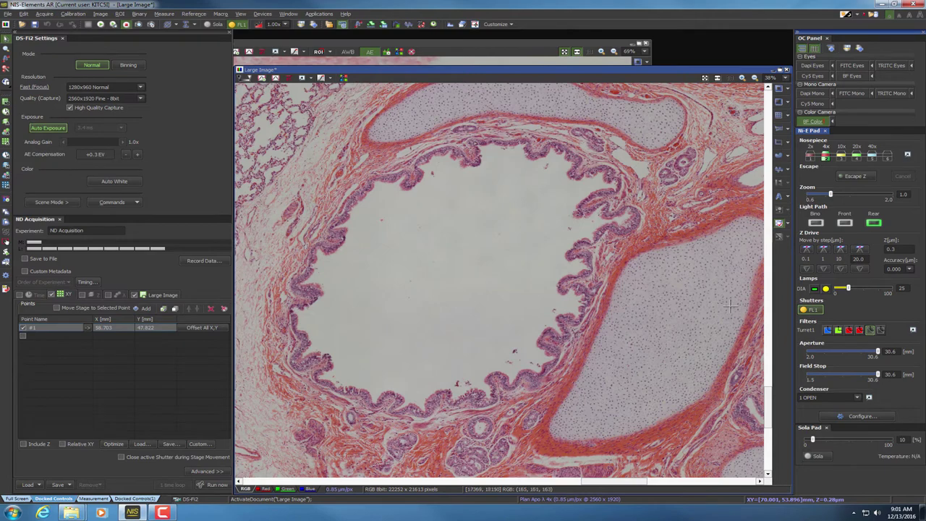
drag(597, 345, 551, 367)
scroll(551, 367, down, 3)
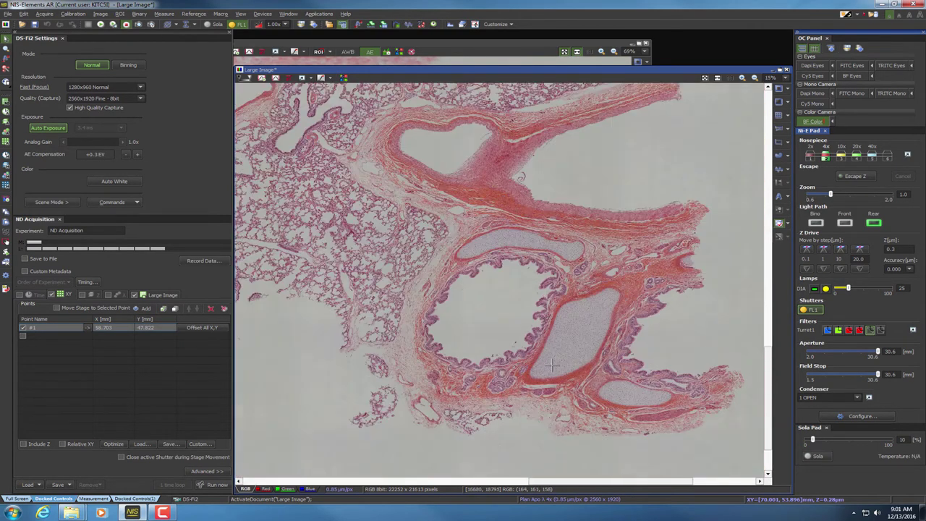
scroll(551, 368, down, 1)
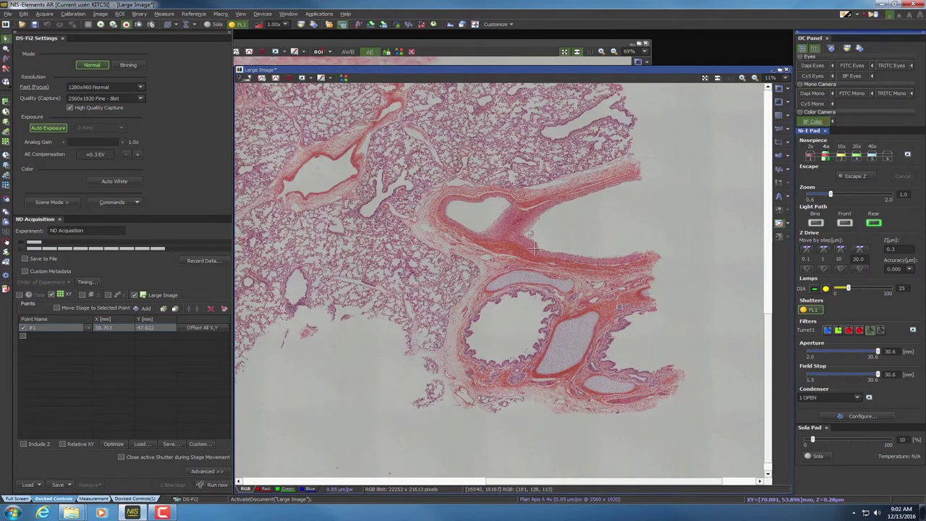
Follow the elongated branching airway with its cartilage pieces to the star-shaped vessel and the adjoining airway
drag(432, 233, 669, 340)
mouse_move(518, 331)
mouse_down()
mouse_move(600, 331)
mouse_move(654, 310)
mouse_move(627, 325)
mouse_move(646, 312)
mouse_up()
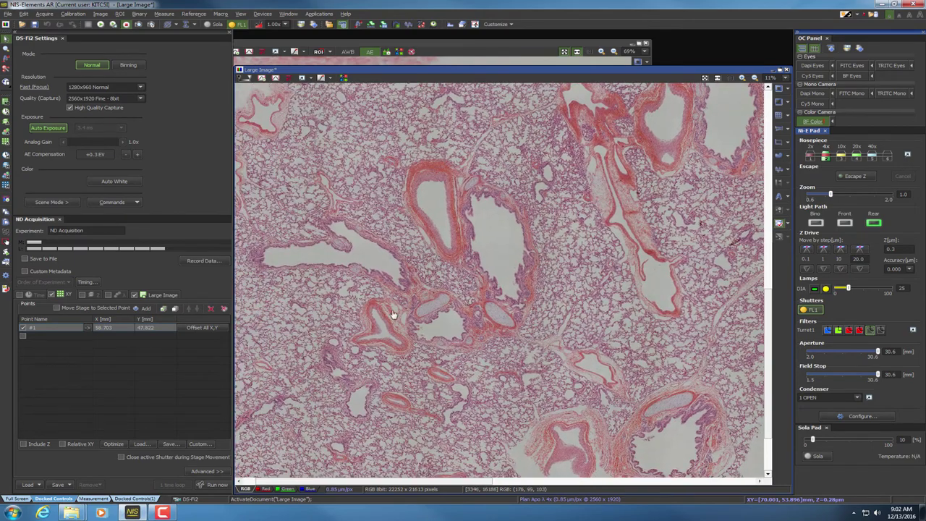
drag(393, 313, 528, 333)
scroll(400, 277, up, 4)
drag(403, 289, 482, 347)
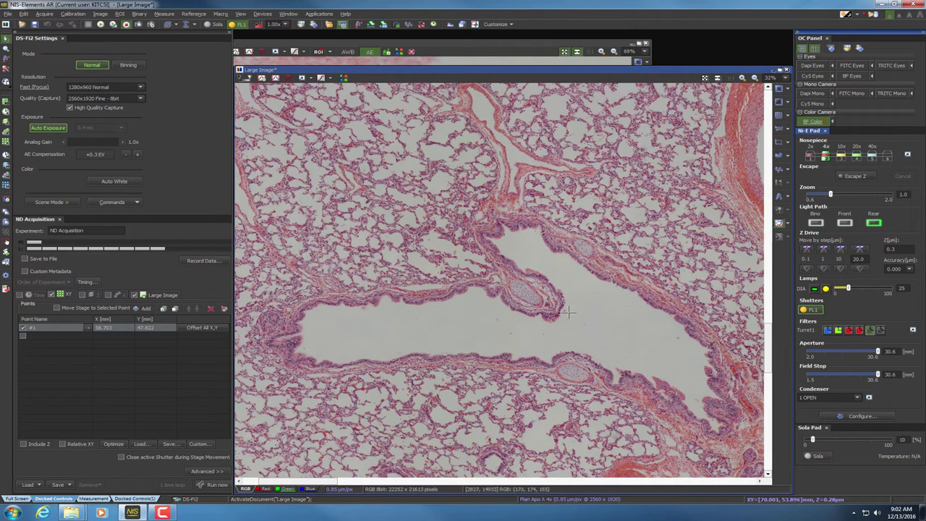
scroll(565, 308, down, 1)
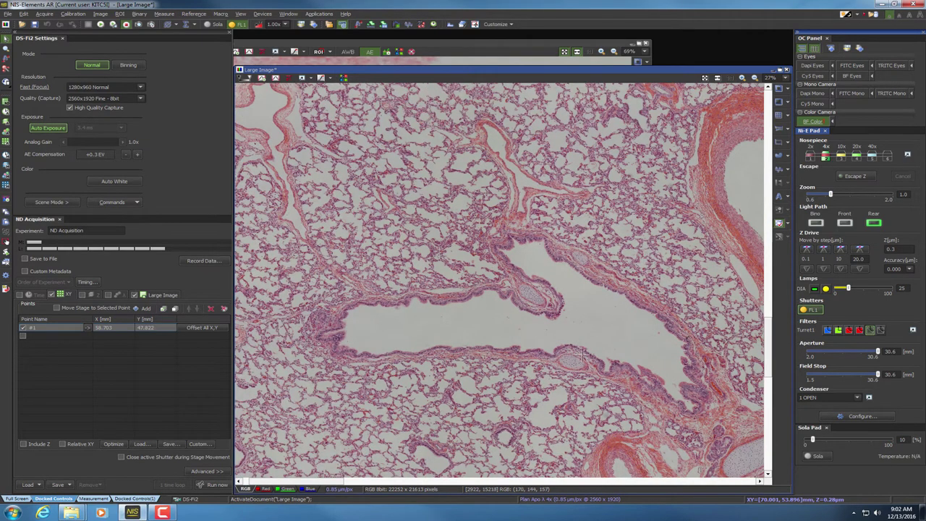
drag(667, 398, 551, 316)
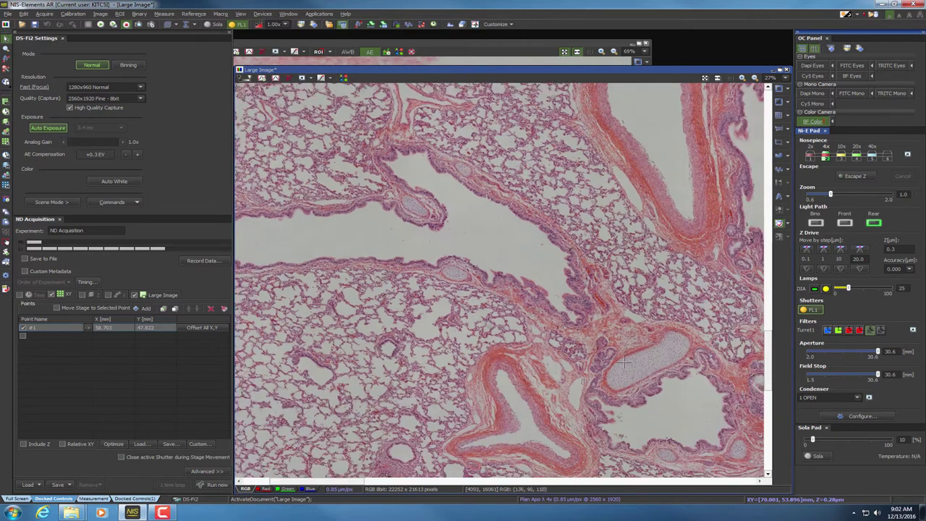
drag(655, 370, 578, 321)
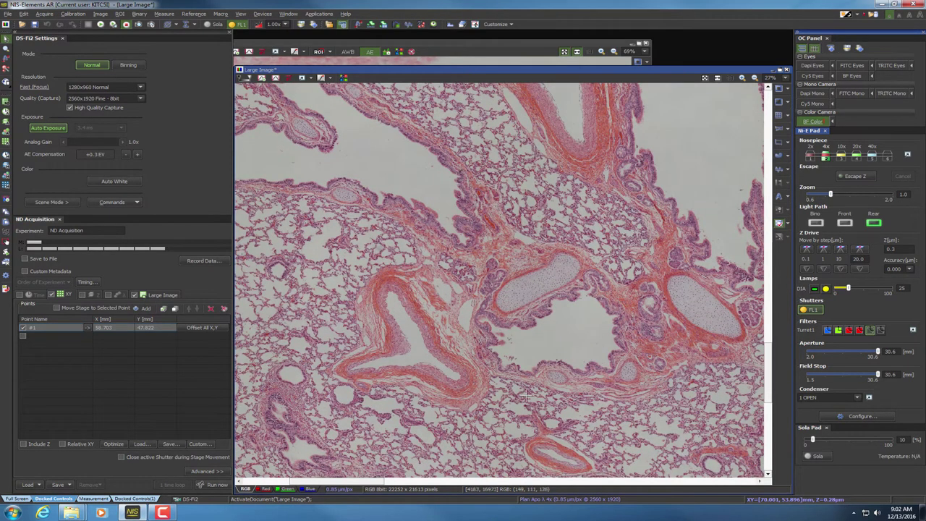
Trace the small airway beside the red-stained vessel to where it opens into the alveoli, at close magnification
drag(557, 412, 566, 267)
drag(564, 369, 562, 300)
scroll(599, 335, up, 3)
scroll(599, 334, up, 2)
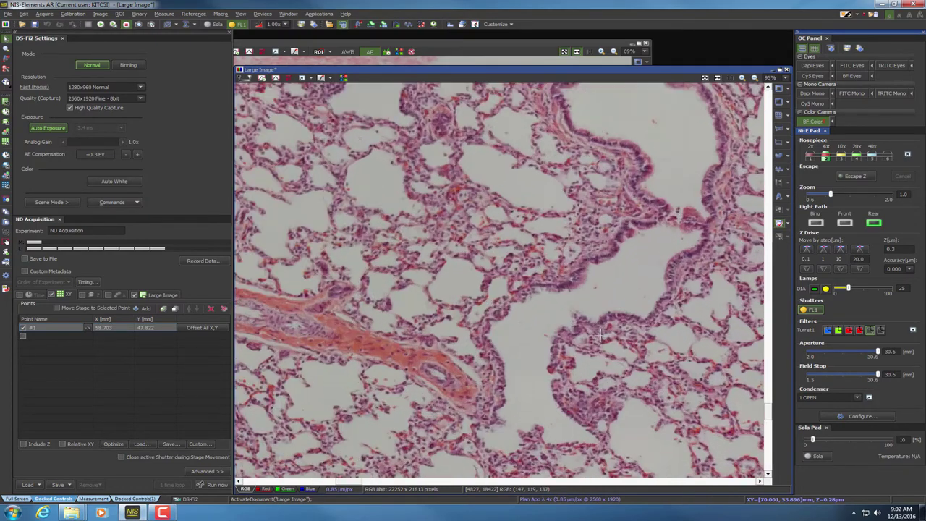
scroll(610, 389, up, 1)
drag(636, 232, 531, 347)
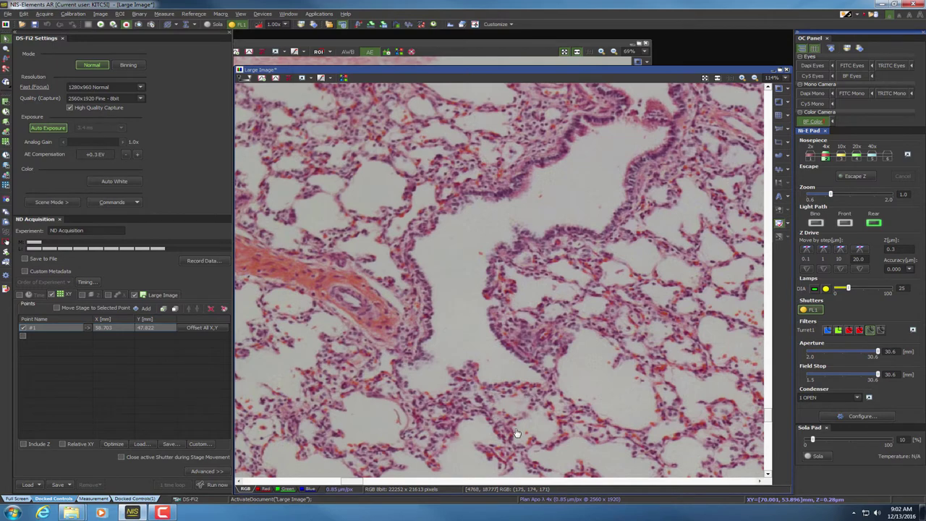
Inspect the small rounded airway with the thick-walled vessel beneath it and the alveoli surrounding them
scroll(529, 316, down, 4)
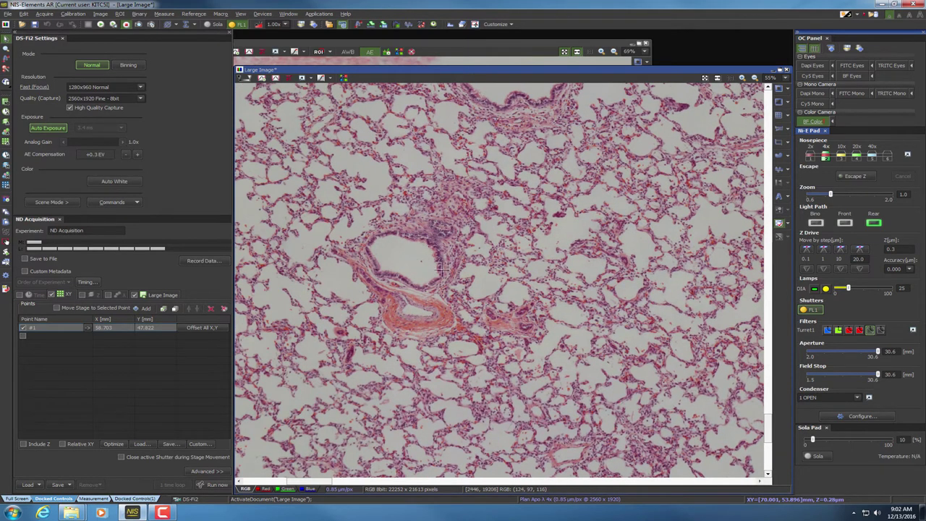
scroll(423, 255, up, 3)
drag(439, 282, 470, 284)
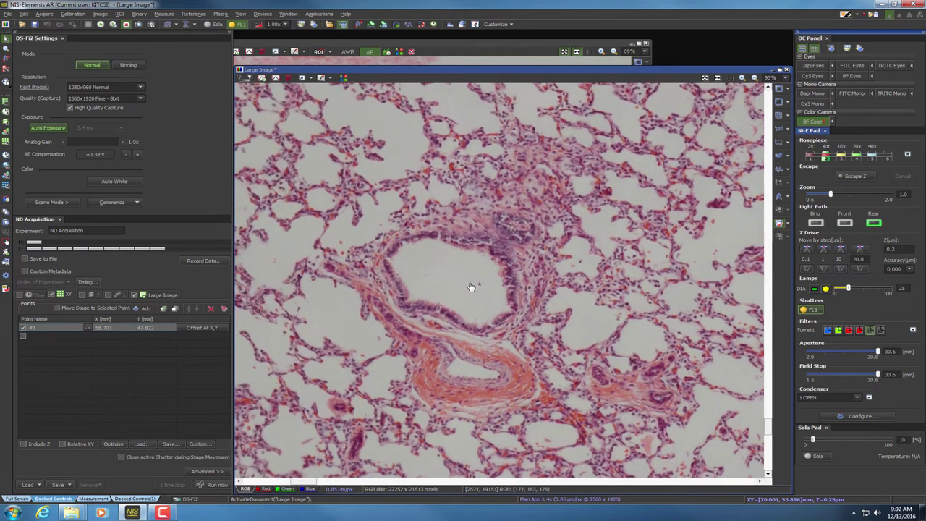
scroll(471, 282, down, 5)
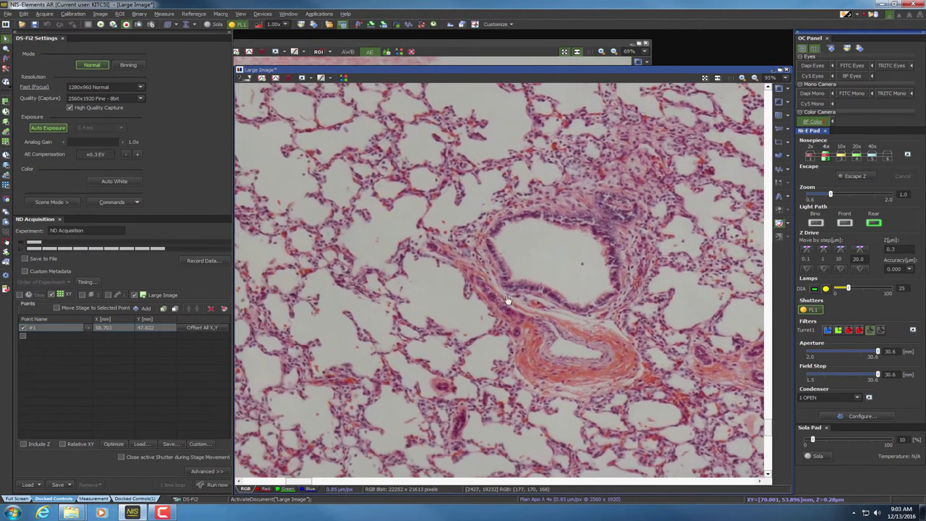
scroll(504, 290, down, 2)
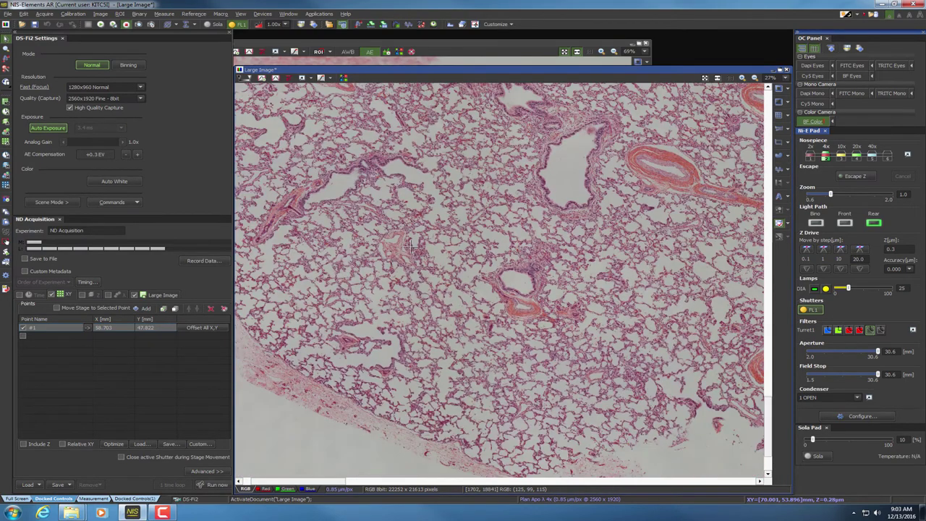
Survey the remaining airways, vessels and connective-tissue septa at varying magnification, ending on an overview of the whole tissue section
scroll(434, 282, up, 2)
scroll(434, 282, down, 1)
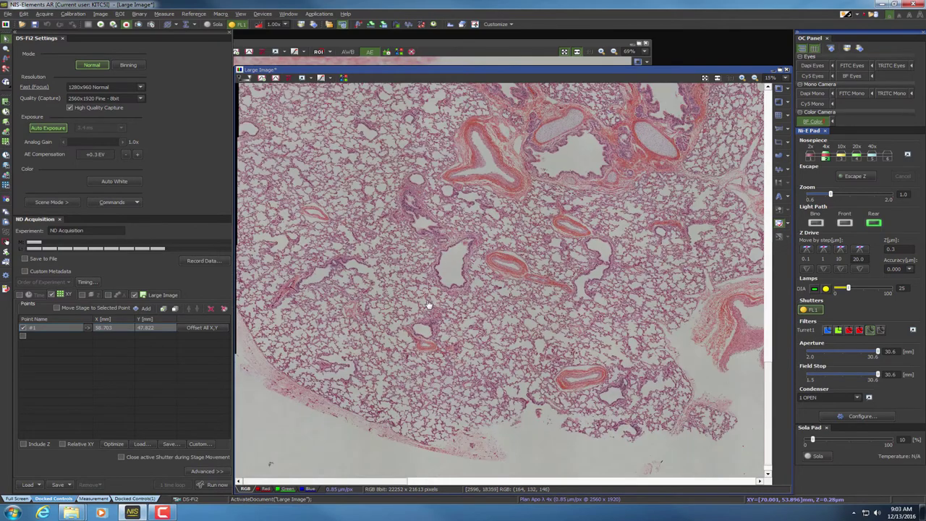
scroll(432, 238, up, 2)
drag(471, 263, 473, 380)
scroll(486, 373, up, 3)
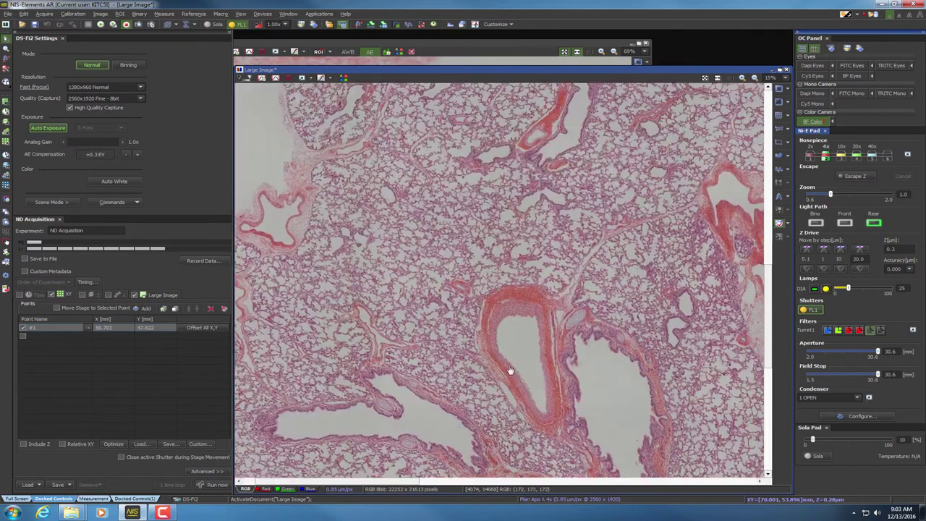
scroll(575, 250, down, 5)
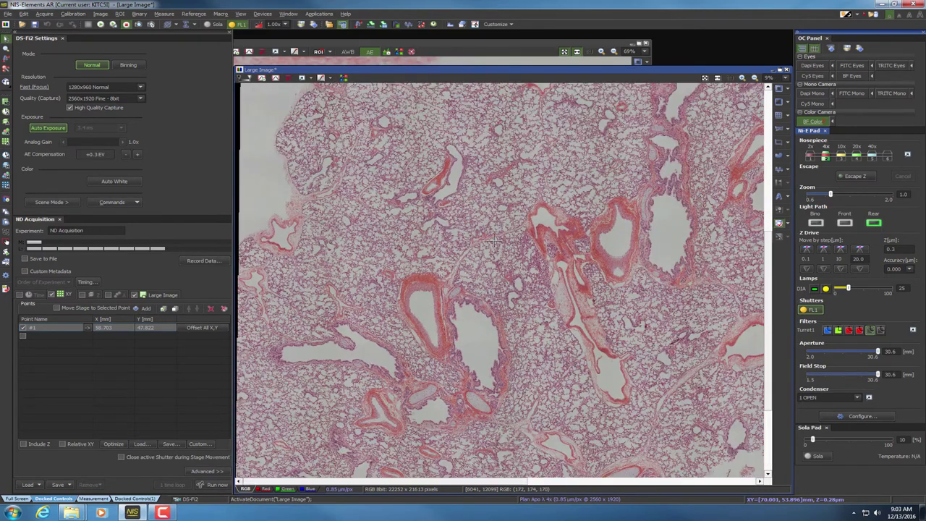
scroll(494, 243, up, 4)
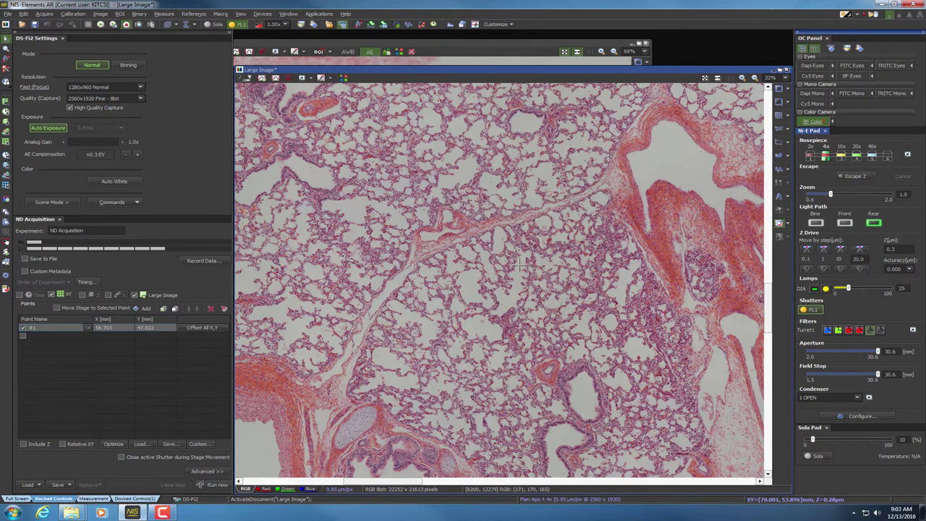
scroll(520, 260, down, 4)
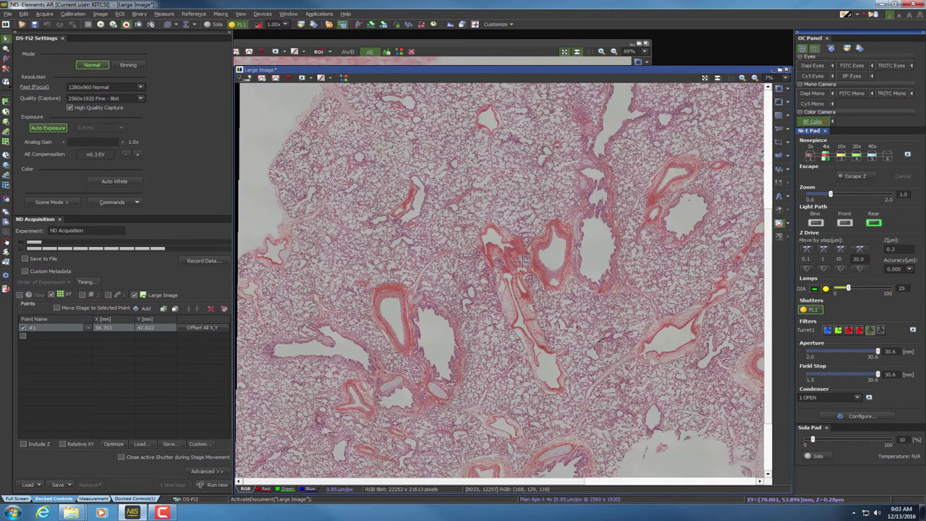
scroll(516, 246, down, 1)
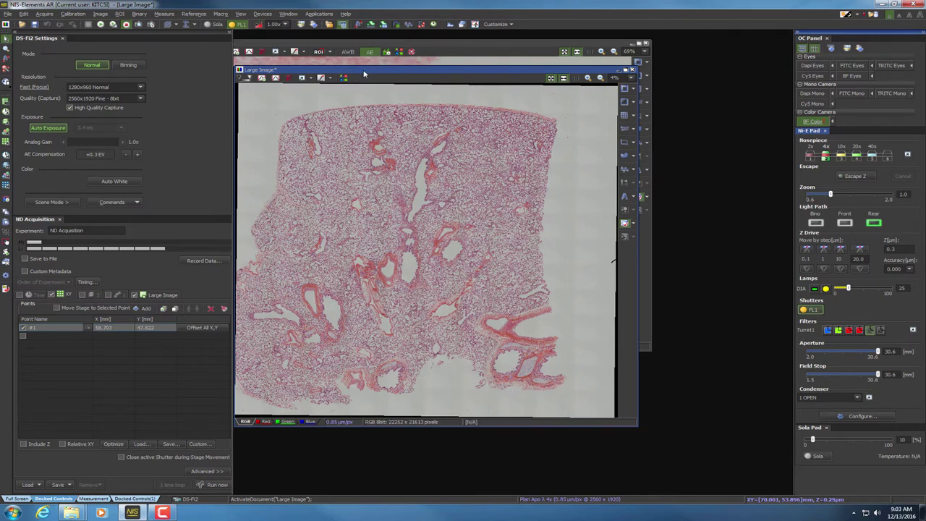
Reposition the stitched image window and start saving the stitched image as a new file
drag(364, 74, 389, 71)
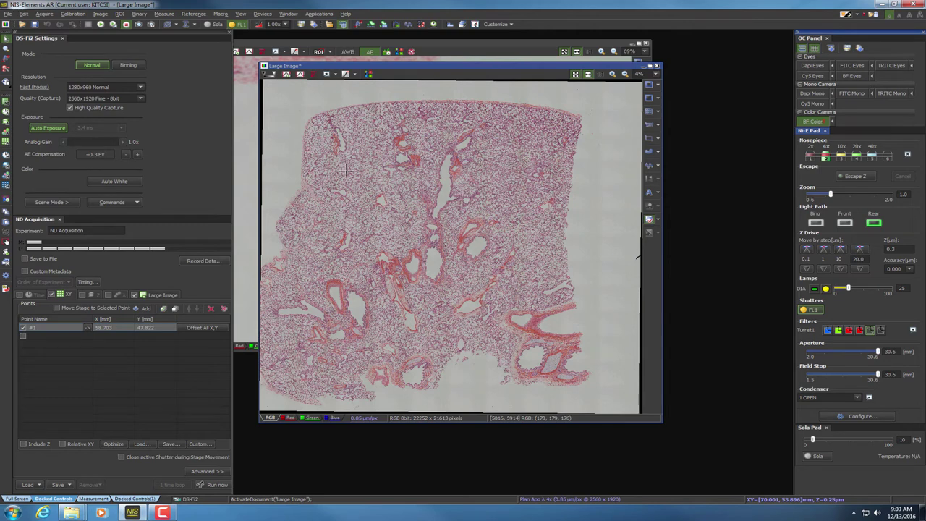
click(7, 14)
key(Escape)
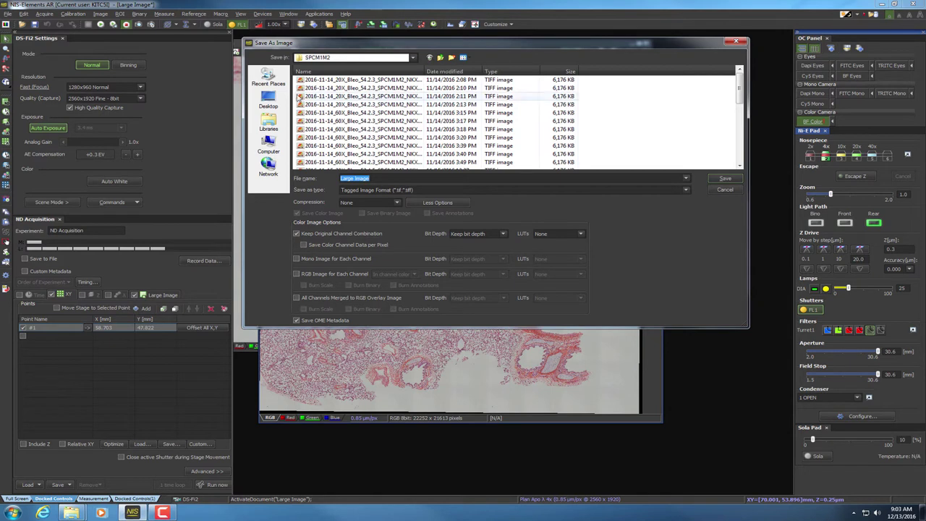
Set the save location to the confocalcorecic (Z:) network drive and open the last lab folder inside PulmonaryBio
click(268, 145)
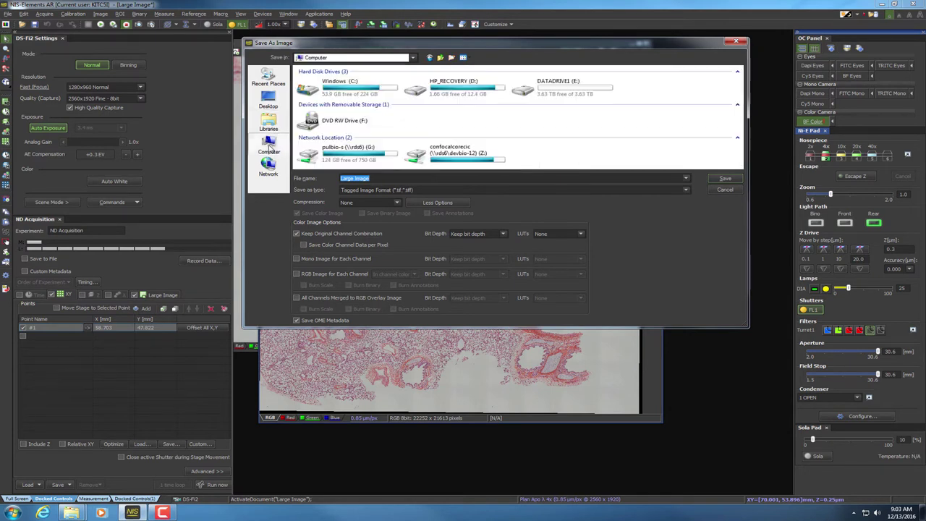
double_click(467, 157)
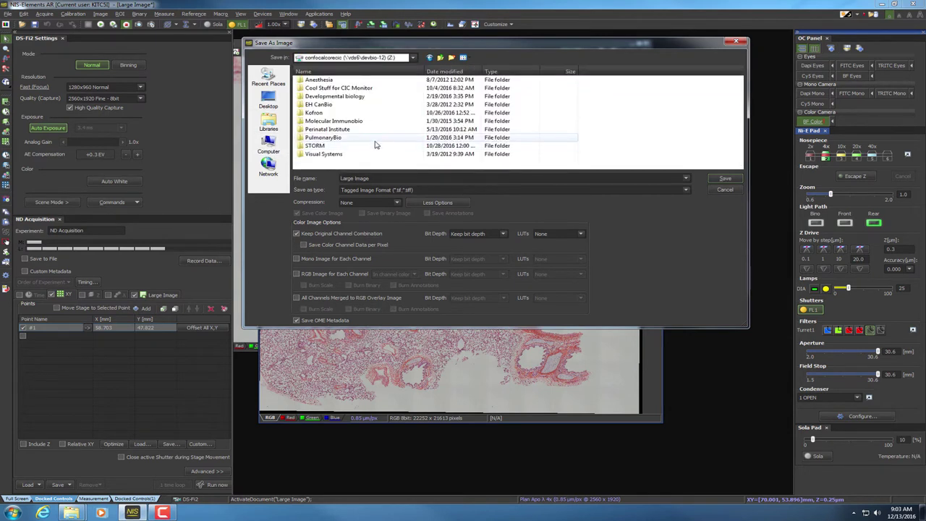
click(320, 138)
double_click(321, 138)
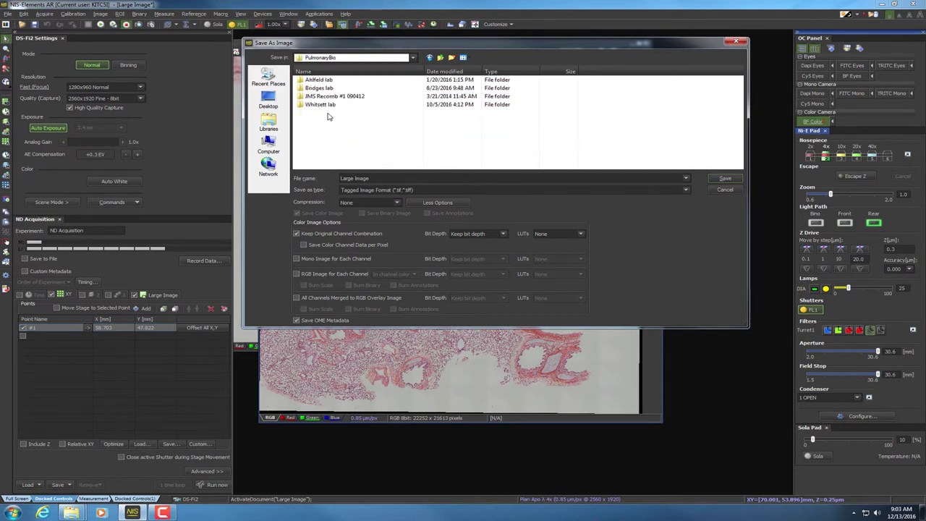
key(w)
key(Return)
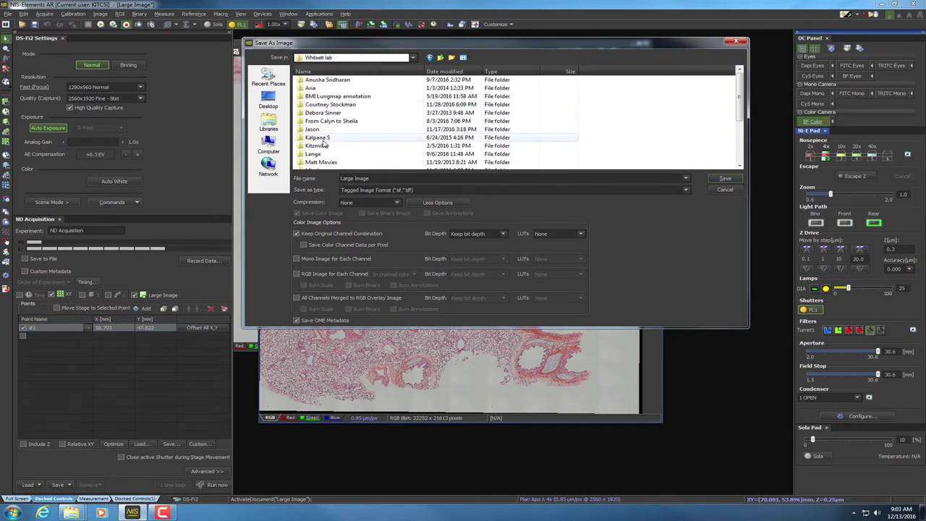
Set the save location to the lab member's 2016 > 012_December > 2016-12-13_HE_LMH-D038-RLL-7A1.13 folder
double_click(316, 145)
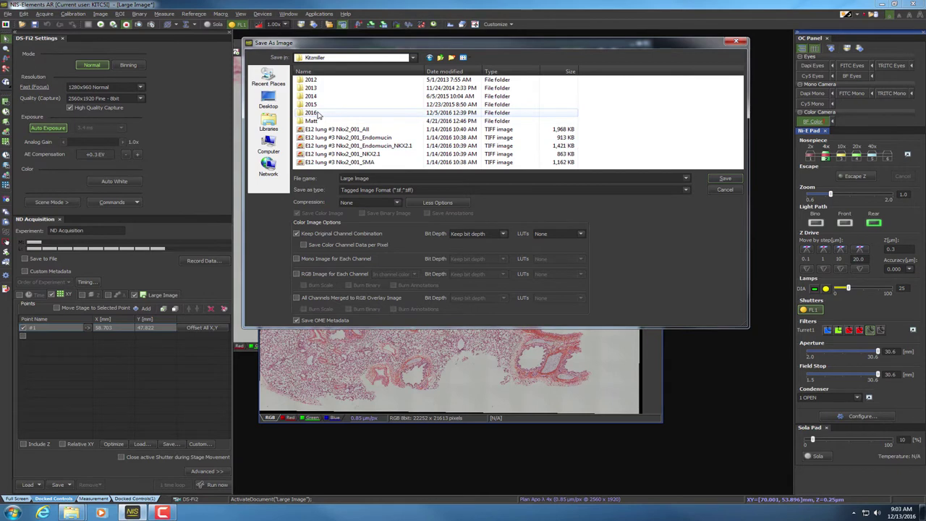
double_click(317, 114)
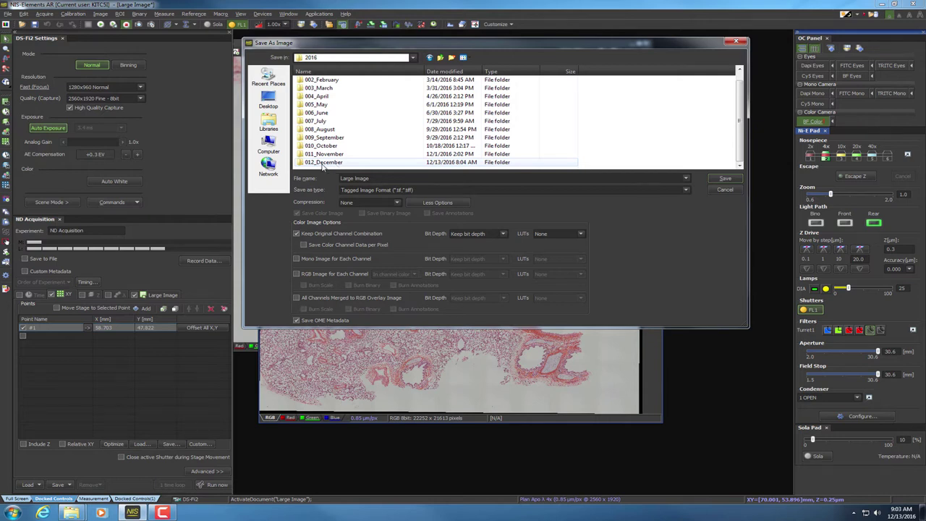
double_click(325, 166)
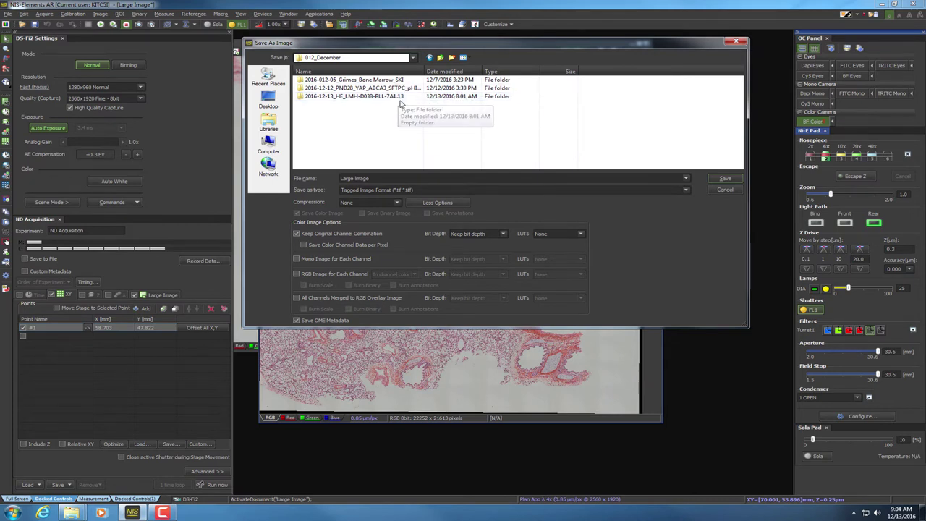
click(377, 99)
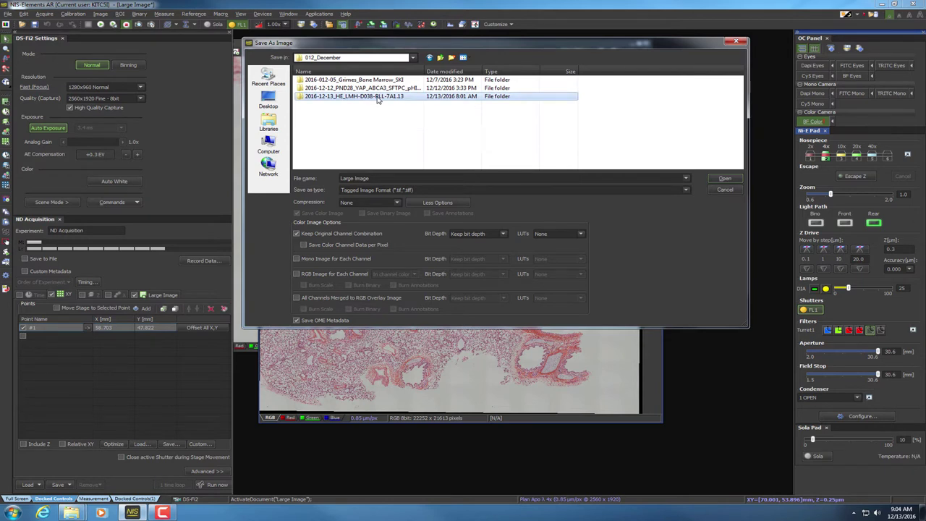
click(377, 99)
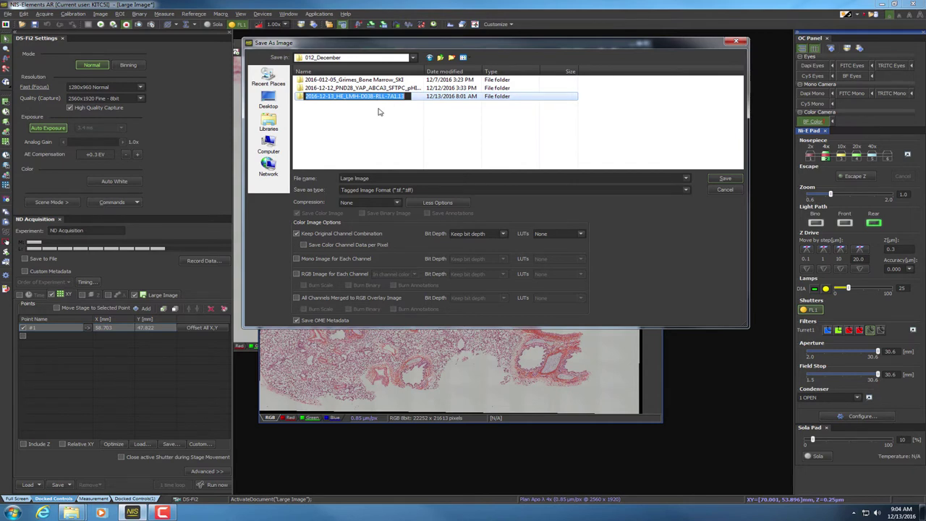
click(393, 123)
double_click(386, 99)
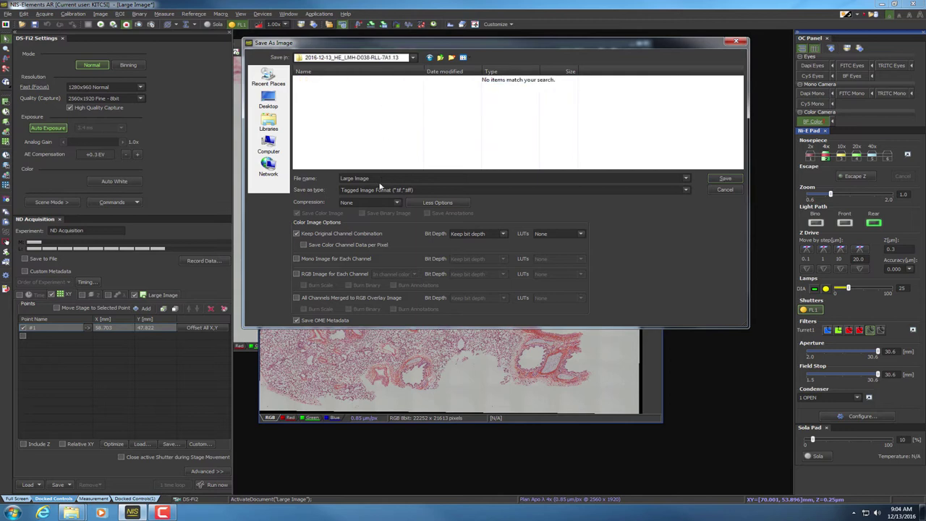
Name the image file 2016-12-13_4X_HE_LMH-D038-RLL-7A1.13_TileScan_001
click(380, 178)
text(2016-12-13_HE_LMH-D038-RLL-7A1 13)
text(_4X_)
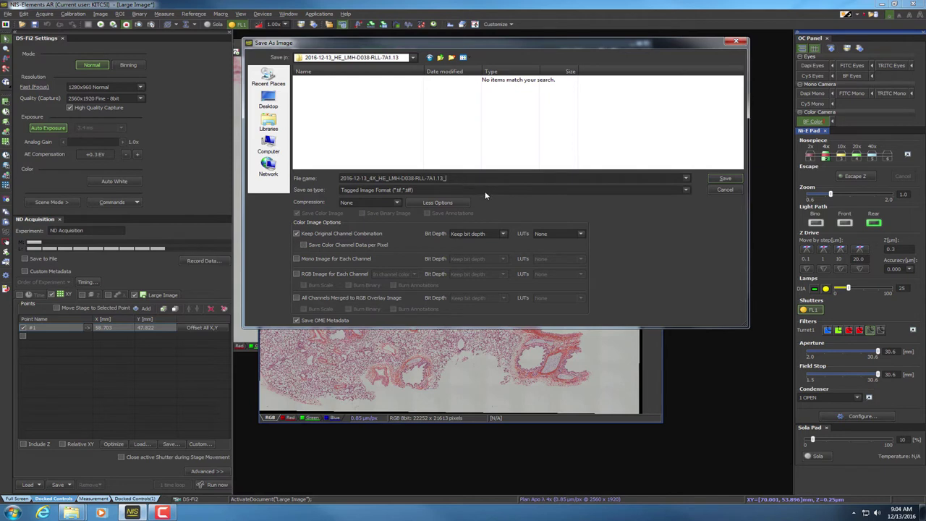
text(1)
text(ileScan_001)
Set the bit depth to Scale 8 bit to 16 bit and save the TIFF, reviewing the description and accepting the image properties
click(504, 236)
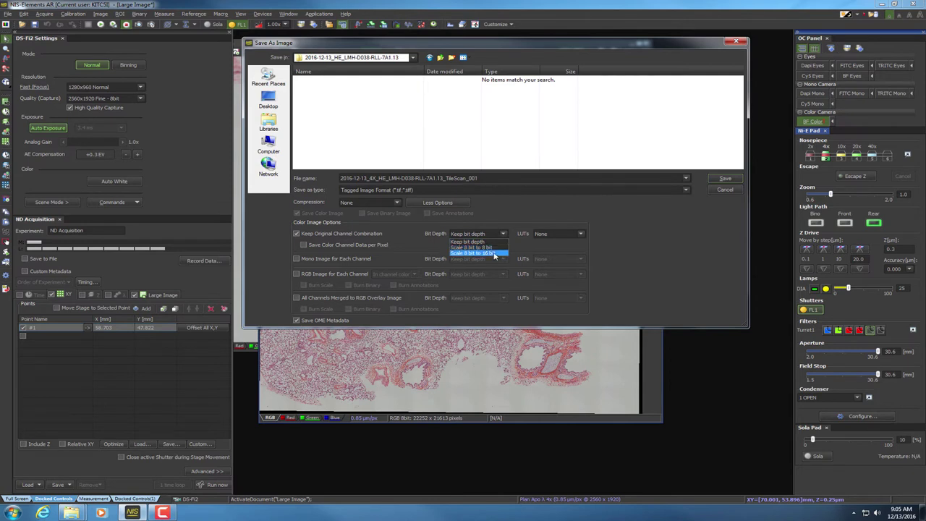
click(494, 253)
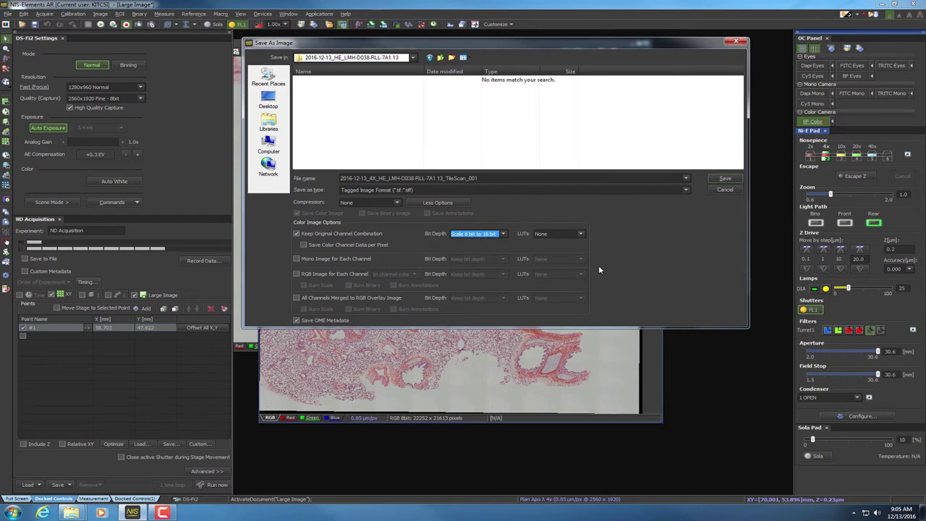
click(726, 180)
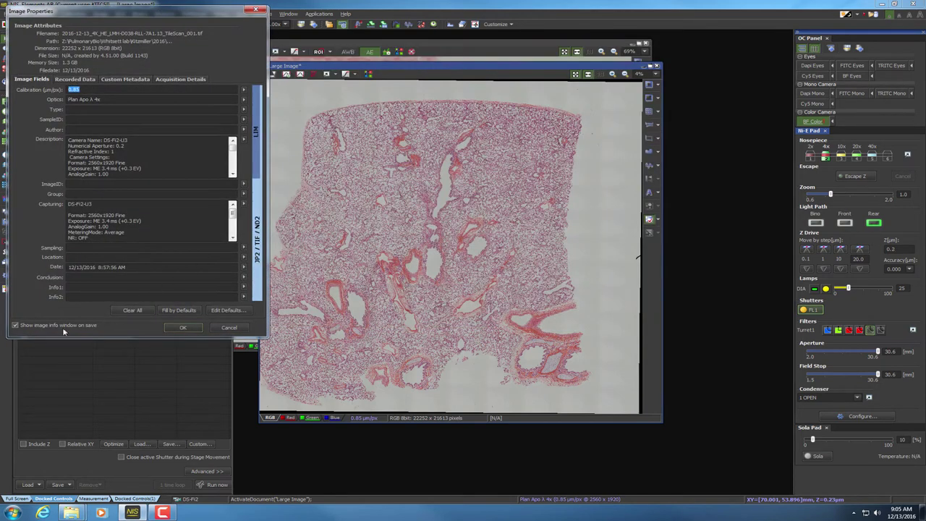
drag(232, 147, 234, 156)
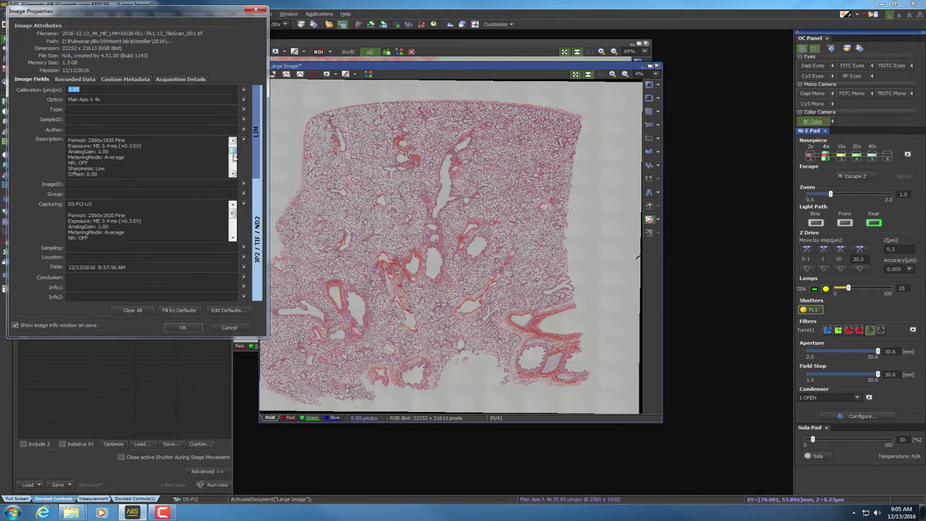
scroll(234, 157, up, 3)
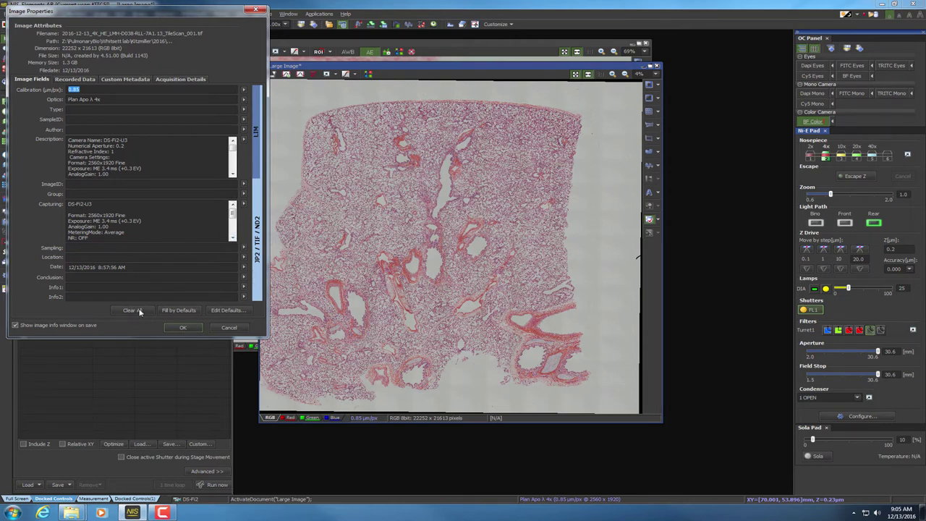
click(184, 329)
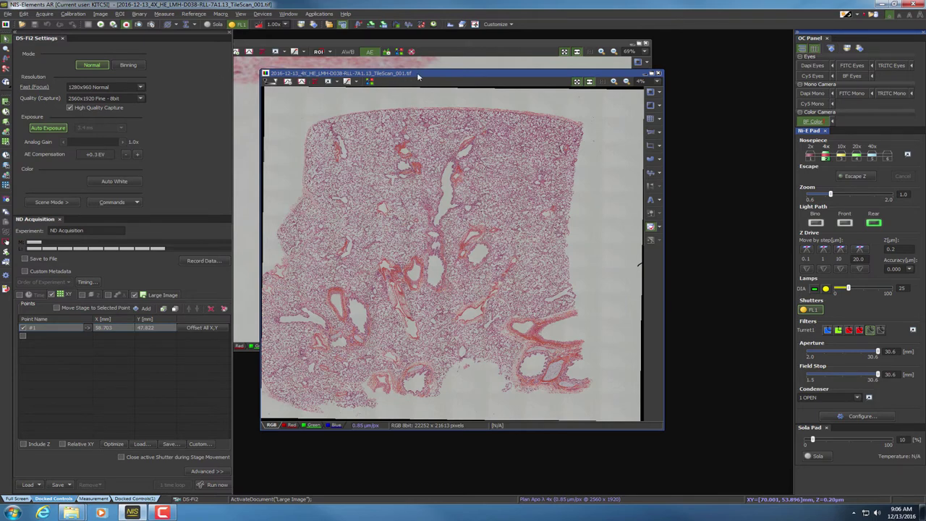
Show a scale bar on the stitched image and place it in the blank notch at the tissue's lower edge
drag(418, 75, 418, 82)
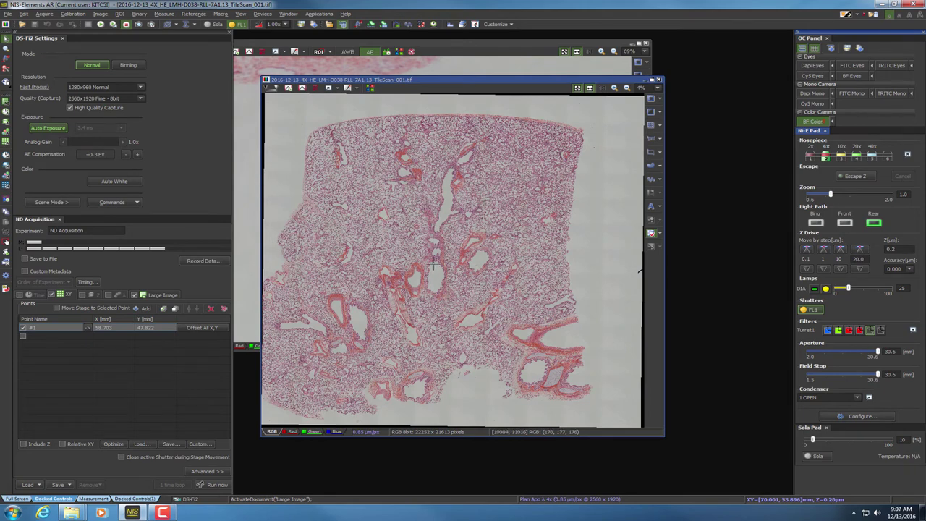
click(659, 141)
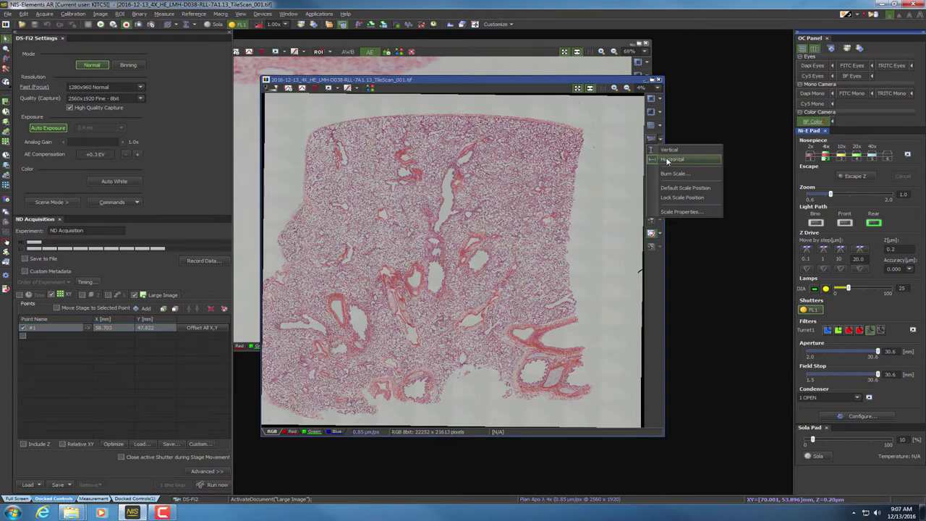
click(684, 132)
click(653, 141)
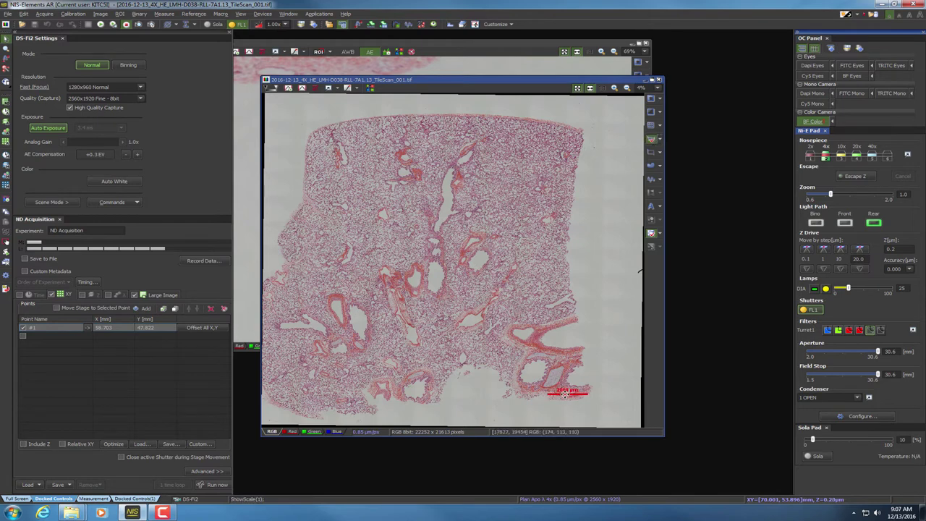
drag(562, 391, 470, 389)
Turn off the scale bar's automatic size adjustment and apply a fixed size of 500 µm
right_click(470, 388)
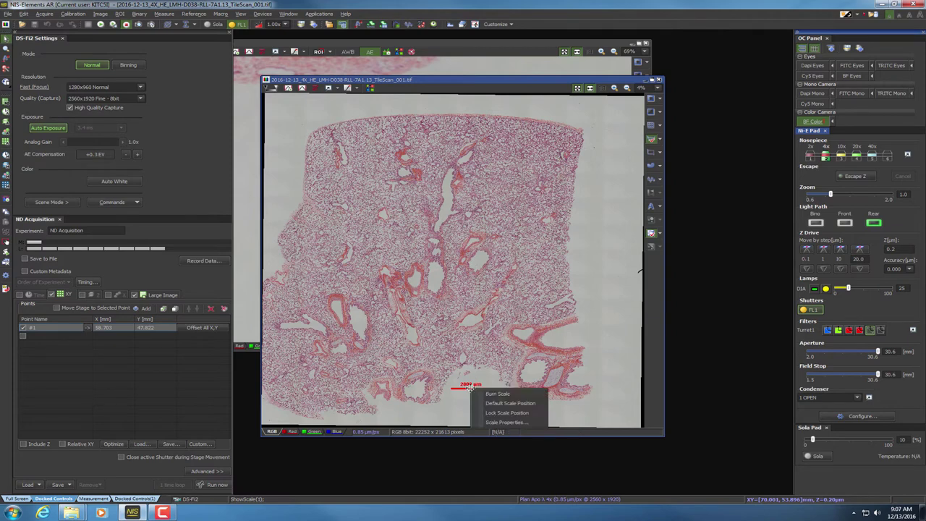
click(502, 422)
drag(473, 281, 572, 213)
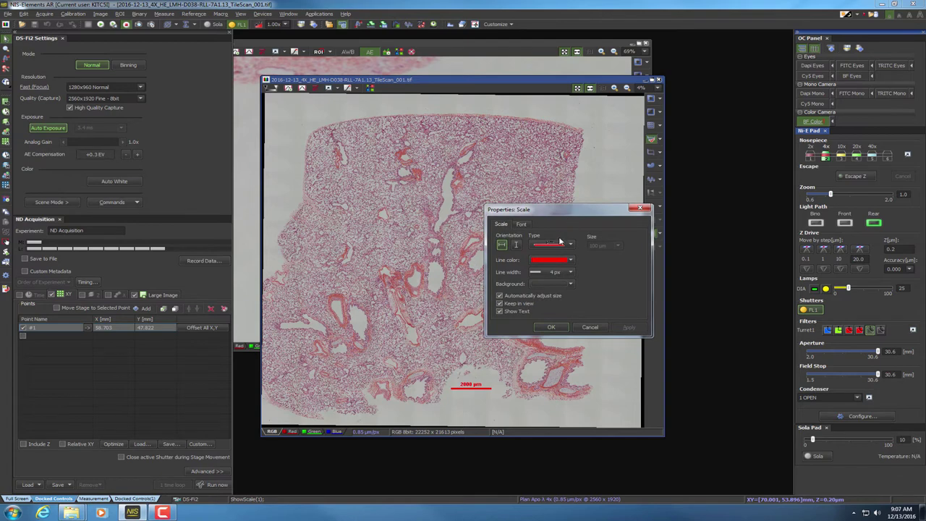
click(572, 244)
click(571, 244)
click(499, 296)
click(617, 245)
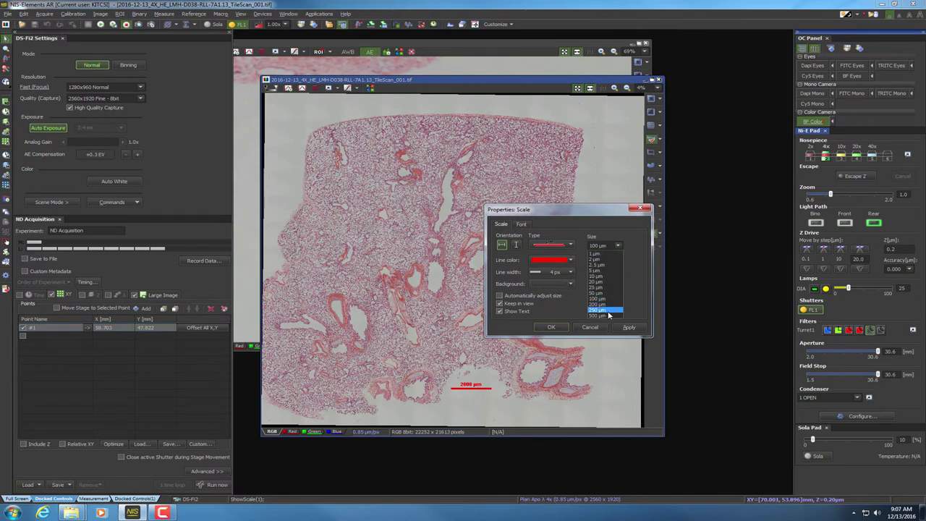
click(598, 309)
click(597, 248)
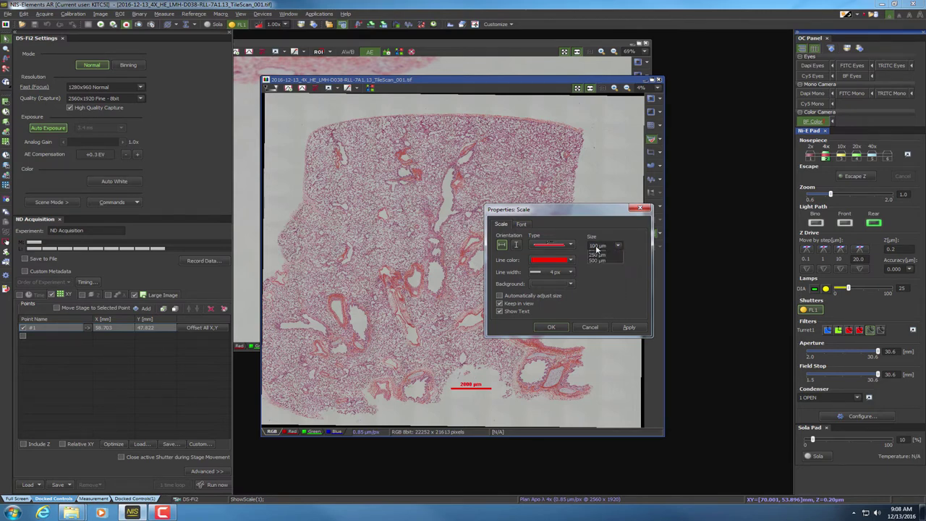
click(597, 248)
click(597, 248)
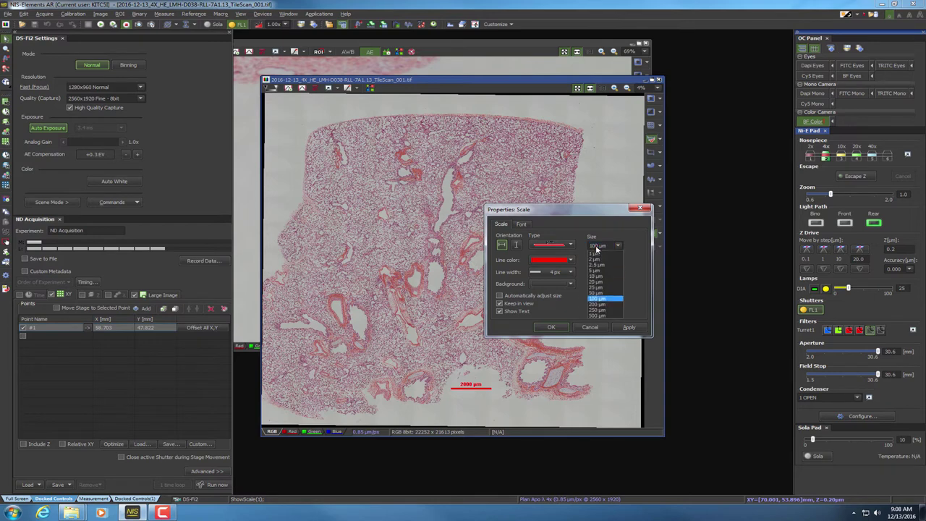
click(601, 316)
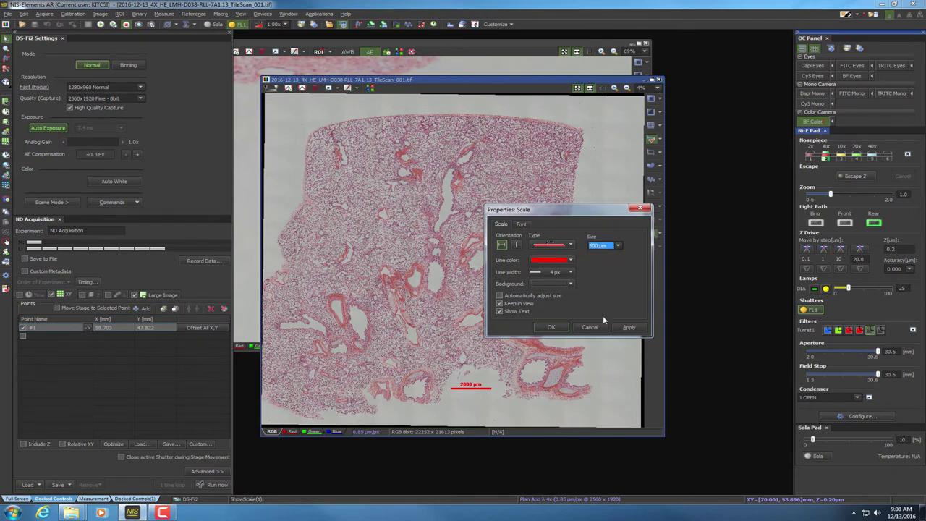
click(628, 327)
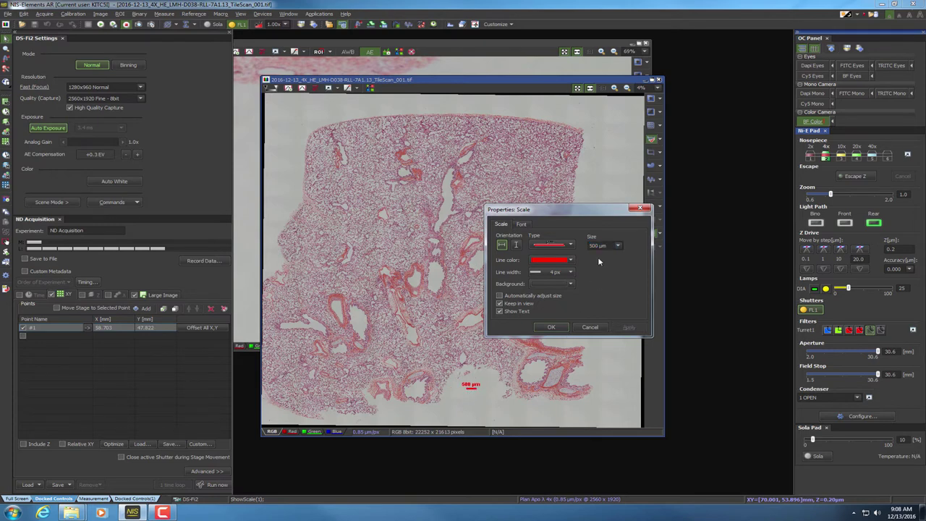
Re-enable automatic size adjustment for the scale bar, check its font settings and accept the scale properties
click(499, 296)
click(626, 329)
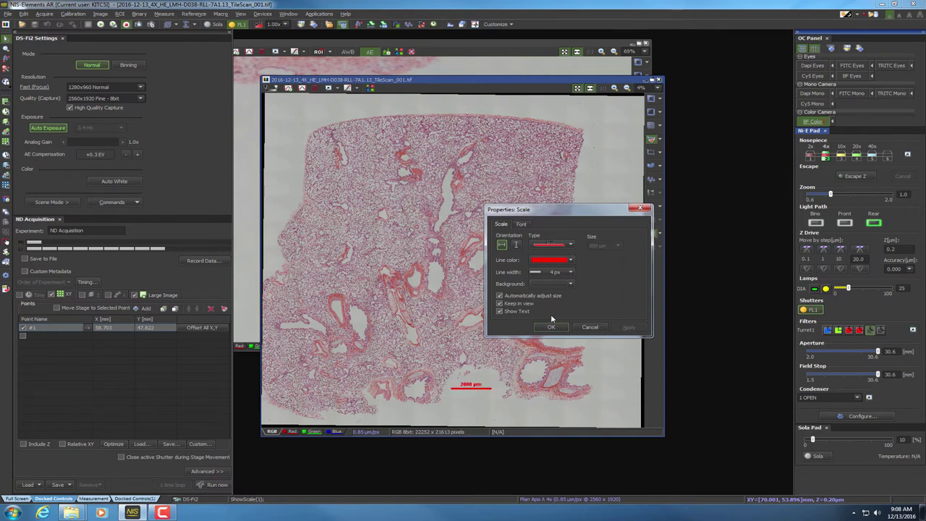
click(521, 225)
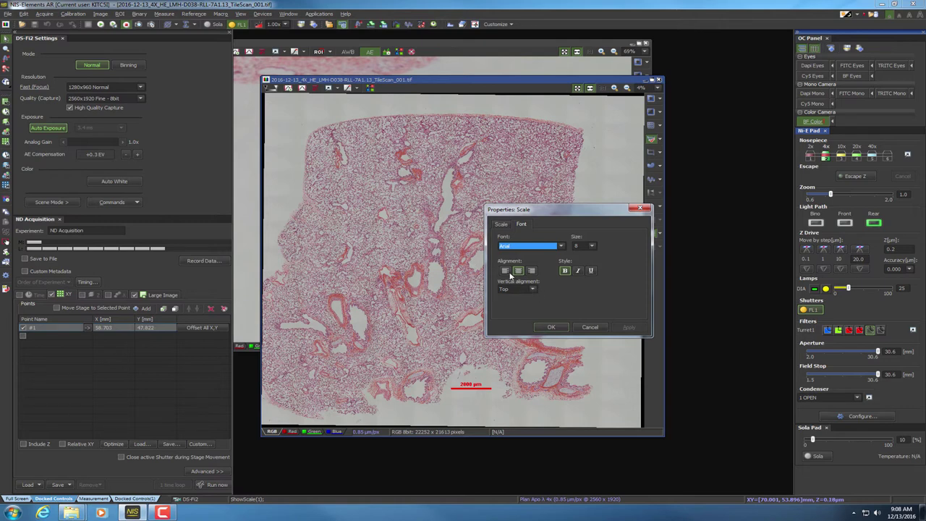
click(550, 328)
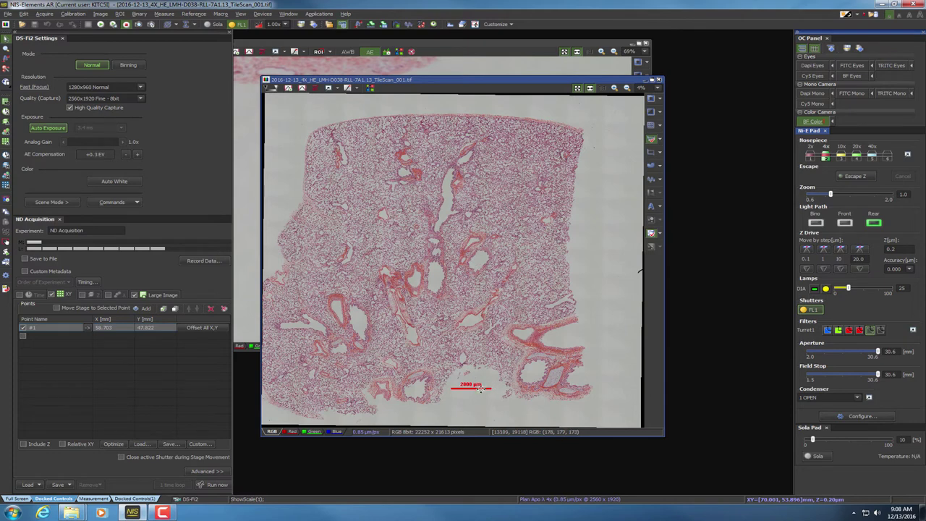
Burn the scale bar into the stitched image, agreeing to convert the image to RGB
right_click(475, 387)
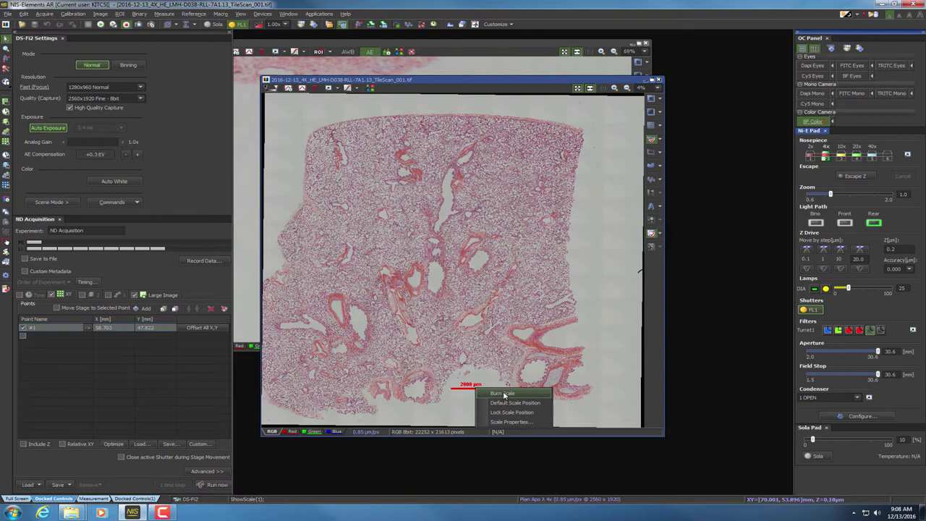
click(505, 395)
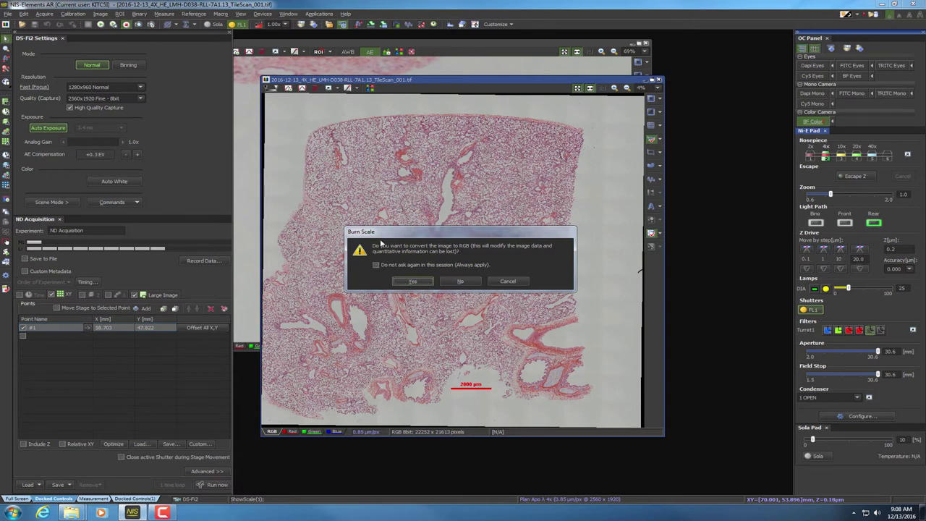
click(418, 285)
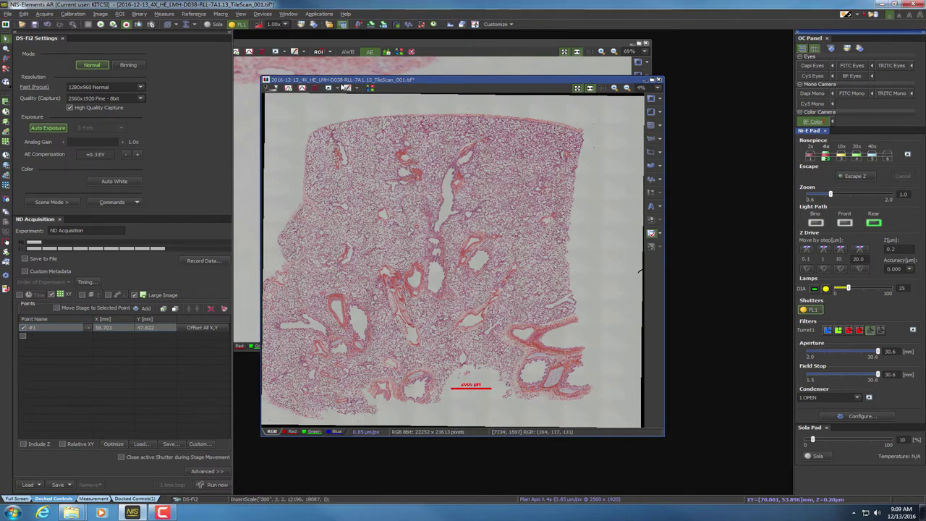
Save the image as a new TIFF named 2016-12-13_4X_HE_LMH-D038-RLL-7A1.13_TileScan_001_ScaleBar, accepting its image properties
click(8, 14)
click(27, 51)
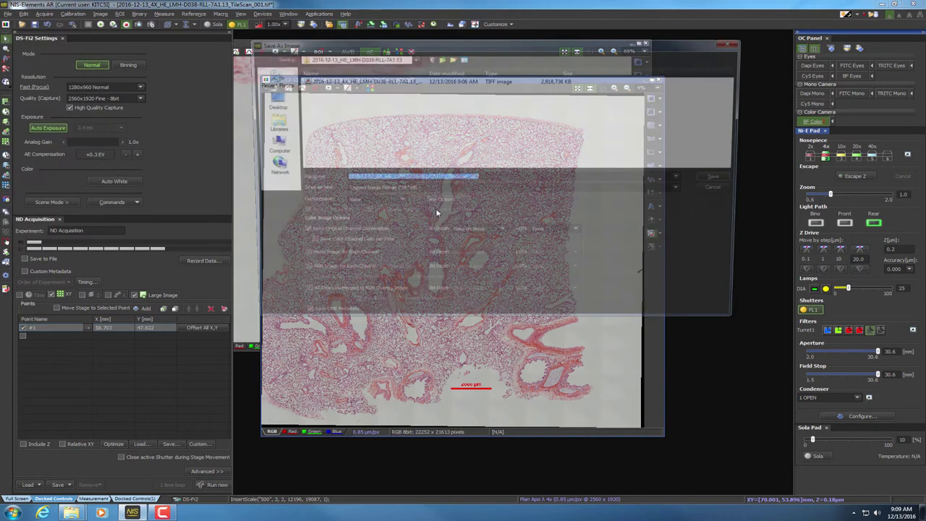
click(487, 178)
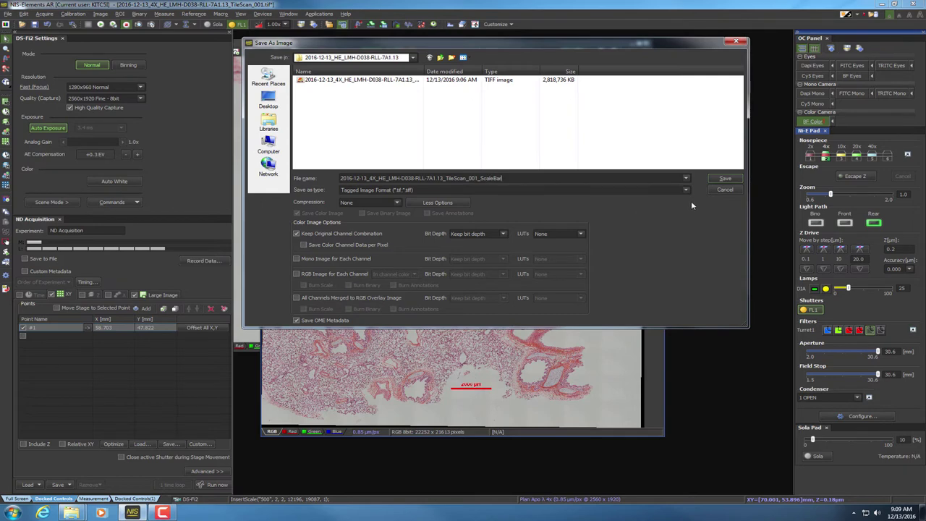
click(722, 180)
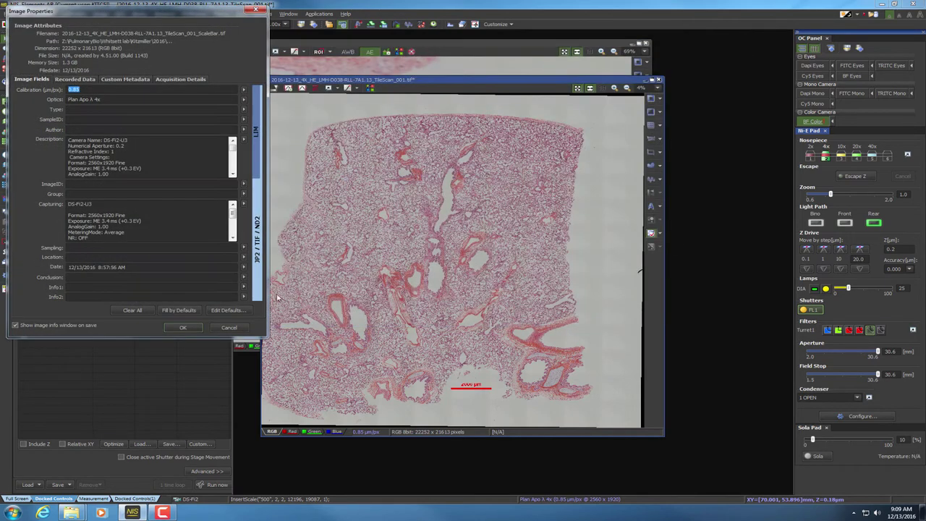
click(183, 328)
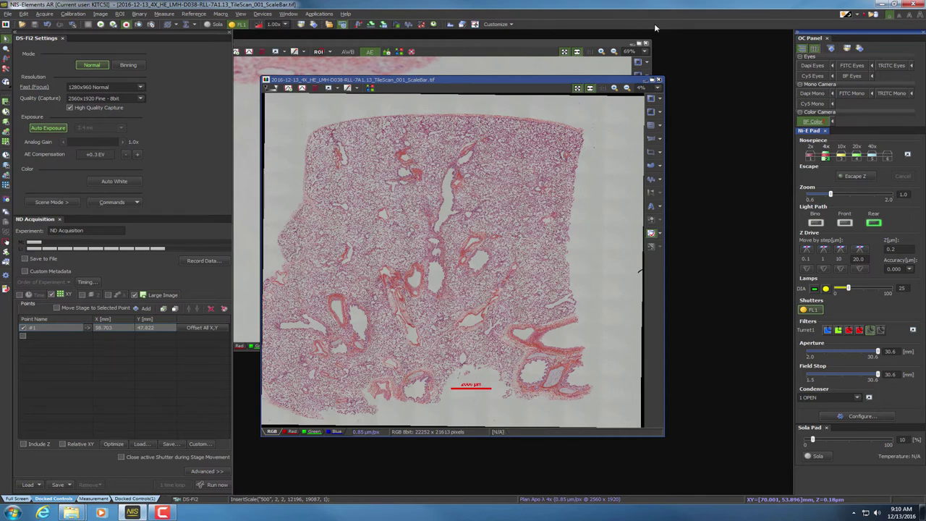
Examine the upper part of the tissue section at higher magnification in the saved scale-bar image
double_click(446, 202)
scroll(447, 199, up, 2)
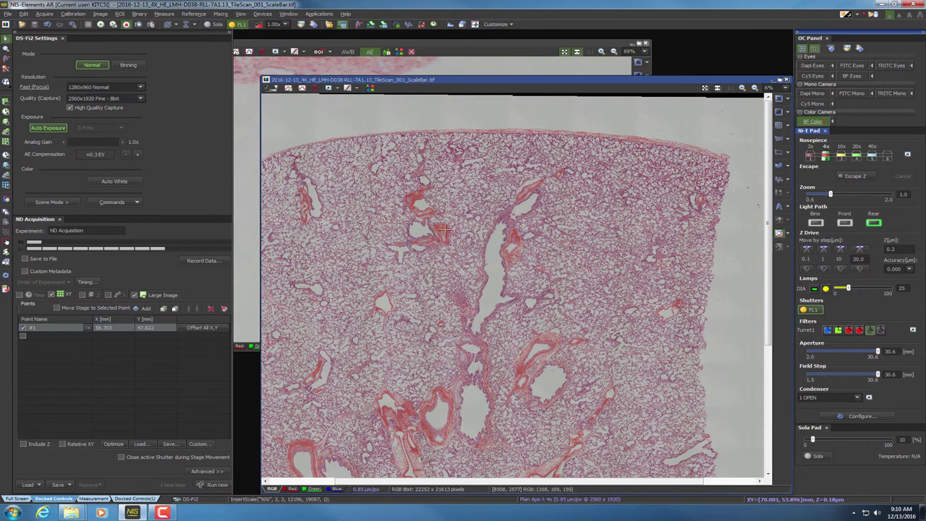
drag(463, 298, 494, 298)
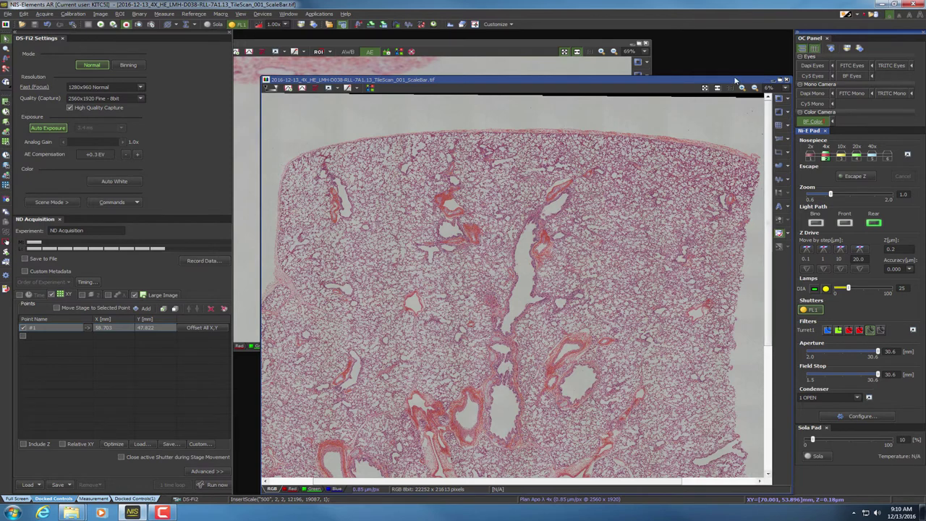
Locate the open airway beside the orange-stained vessel in the stitched scale-bar image and move the stage to centre on it
drag(730, 81, 708, 65)
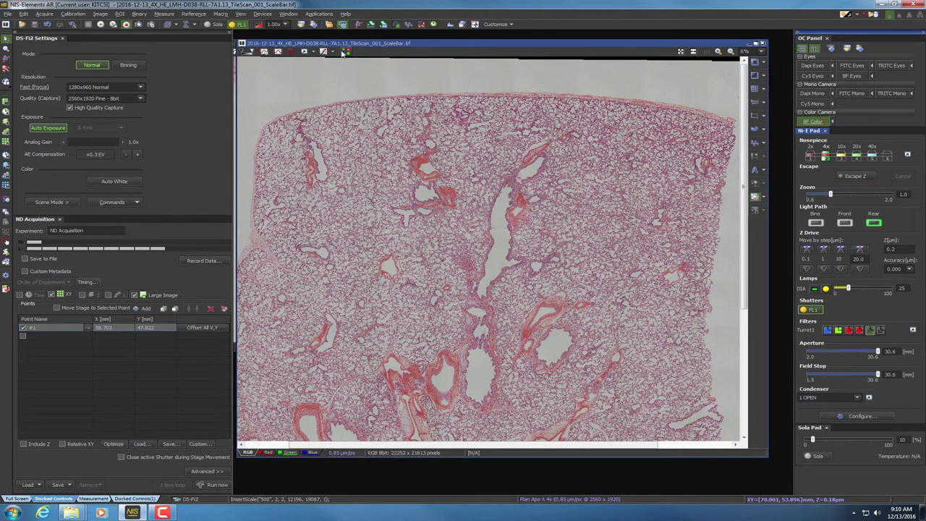
scroll(409, 203, up, 3)
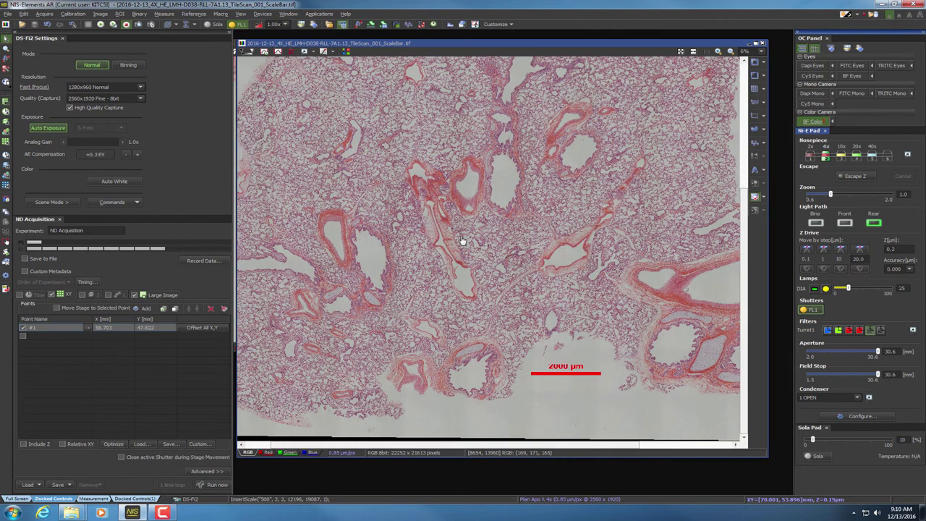
drag(461, 241, 513, 314)
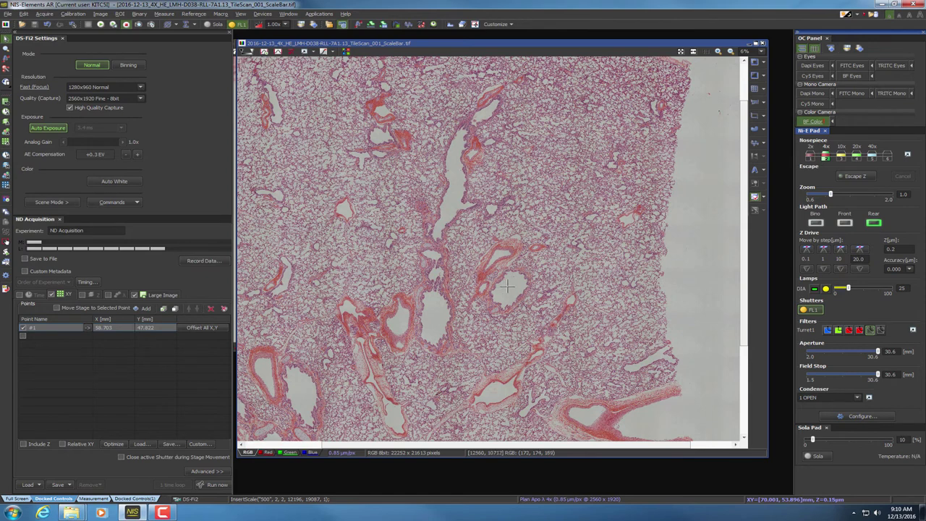
right_click(507, 286)
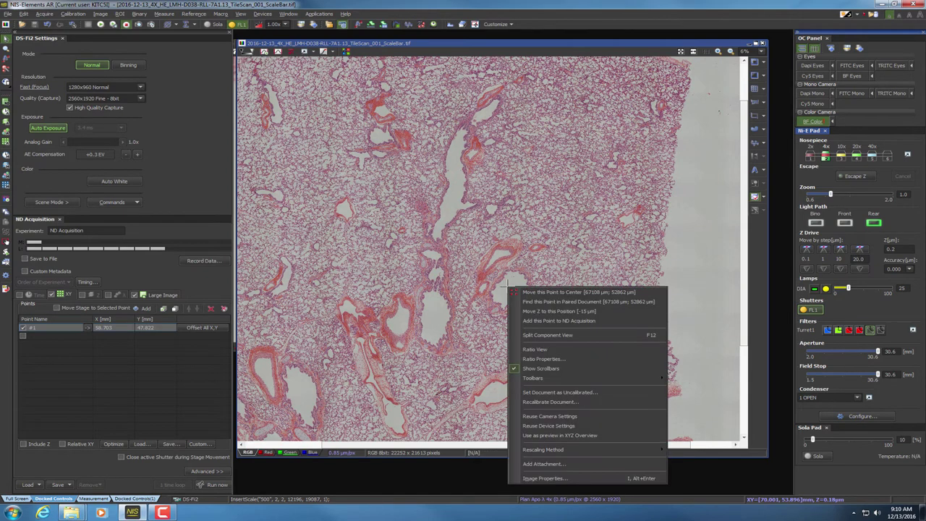
click(552, 292)
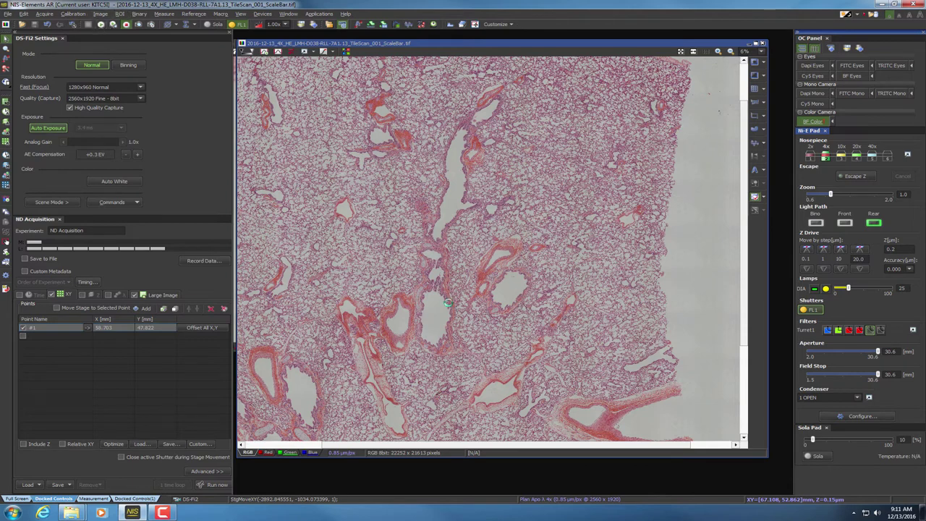
Reposition the stage in the live view so the whole airway is framed and capture a brightfield color image of it
key(ctrl+l)
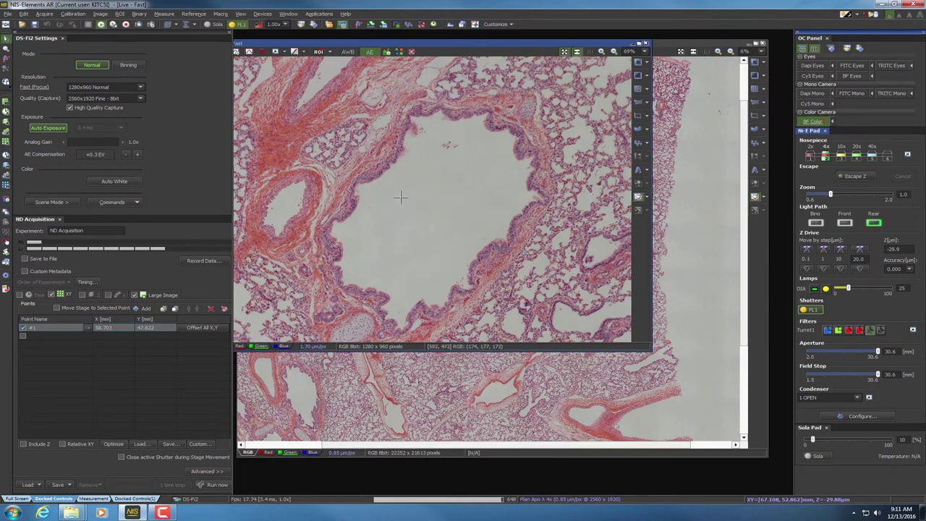
click(412, 51)
drag(459, 221, 469, 207)
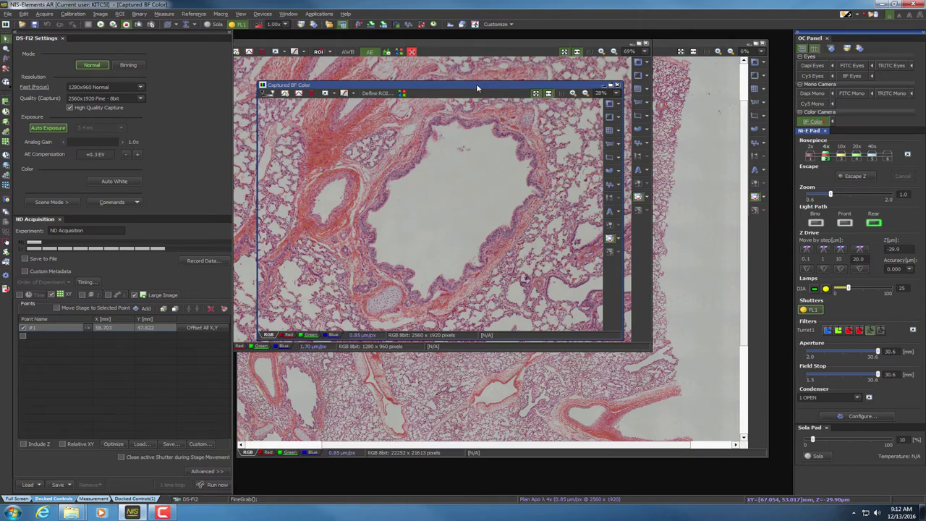
drag(476, 83, 525, 89)
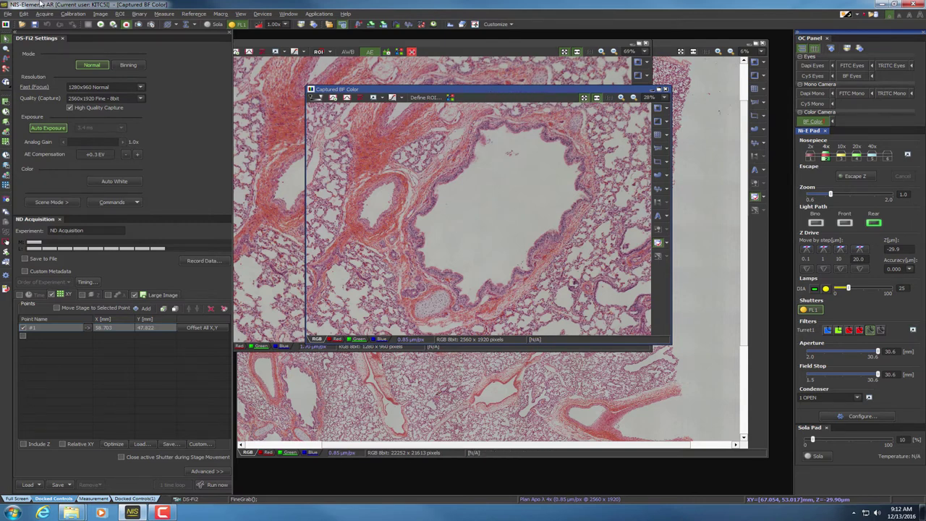
Start saving the captured image under a new name, reusing the tile scan's name to enter 2016-12-13_4X_HE_LMH-D038-RLL-7A1.13_001
click(9, 14)
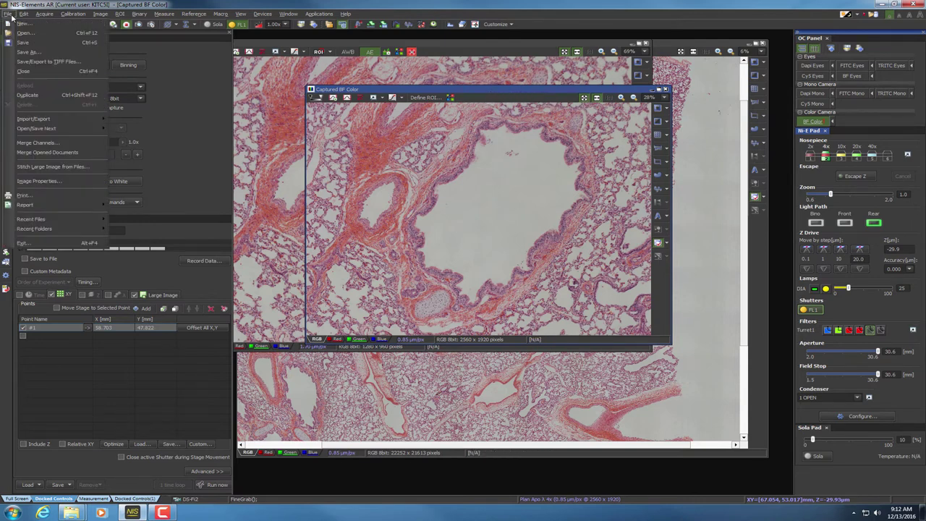
click(25, 52)
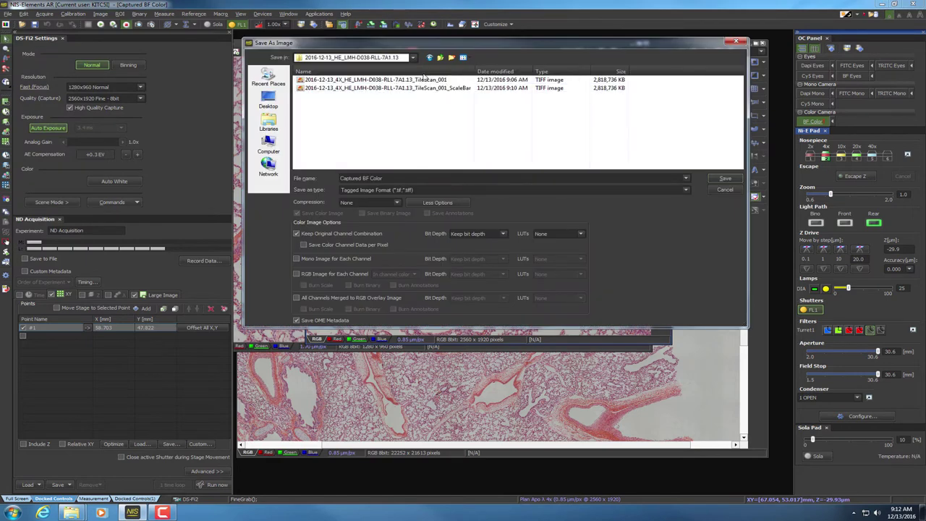
click(352, 81)
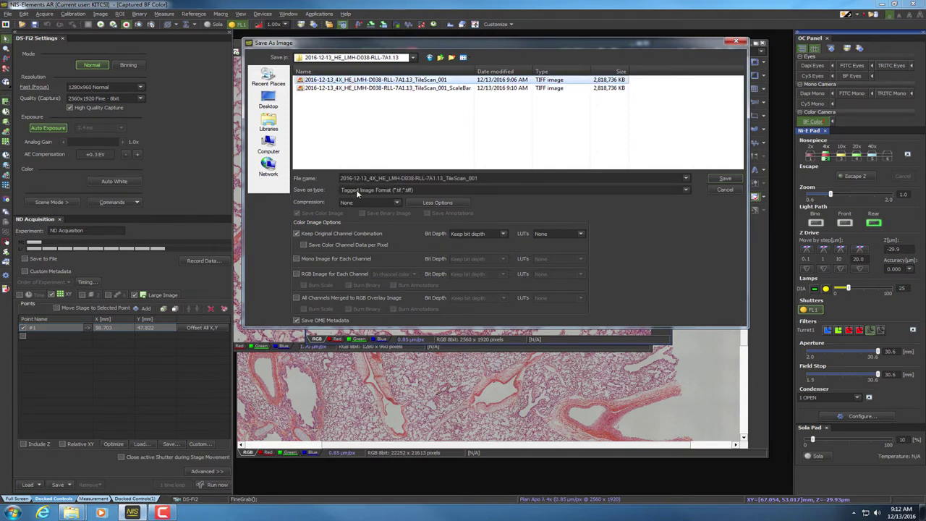
double_click(517, 177)
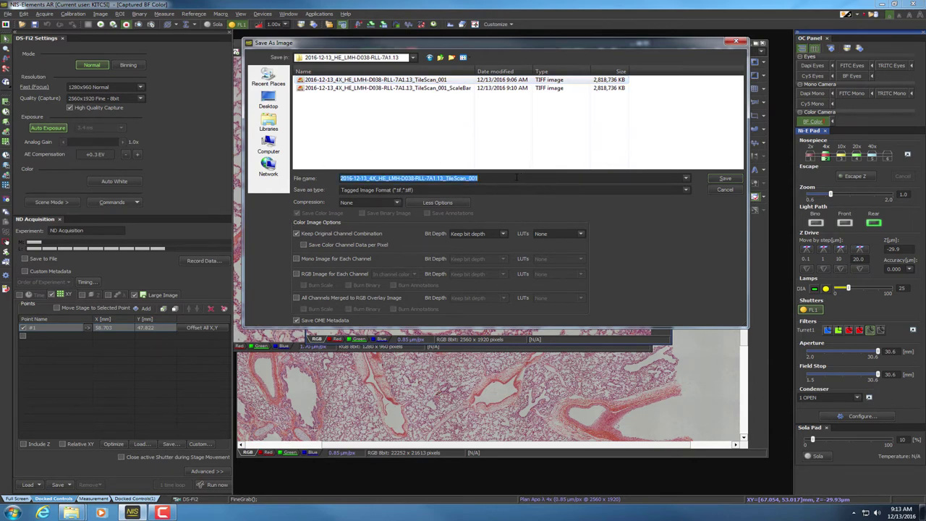
click(496, 178)
key(BackSpace)
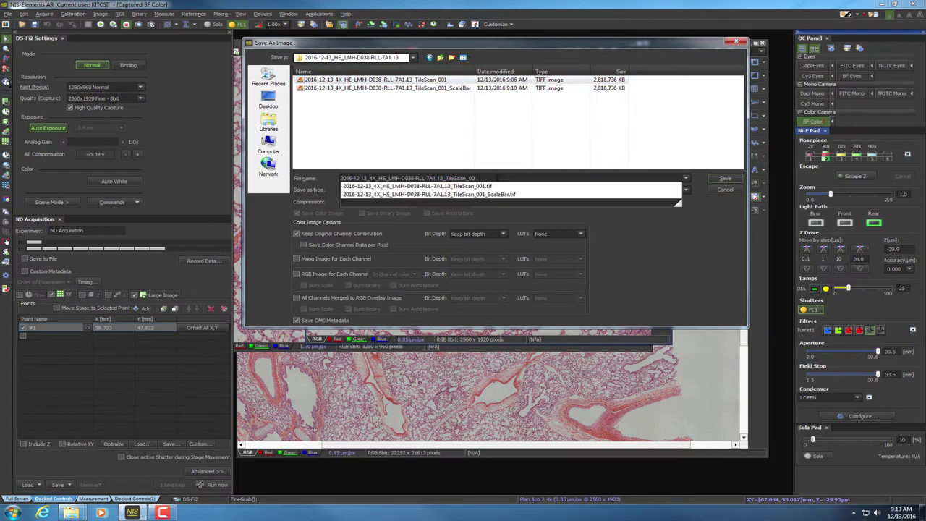
key(BackSpace)
key(BackSpace)
key(BackSpace)
key(BackSpace)
text(B)
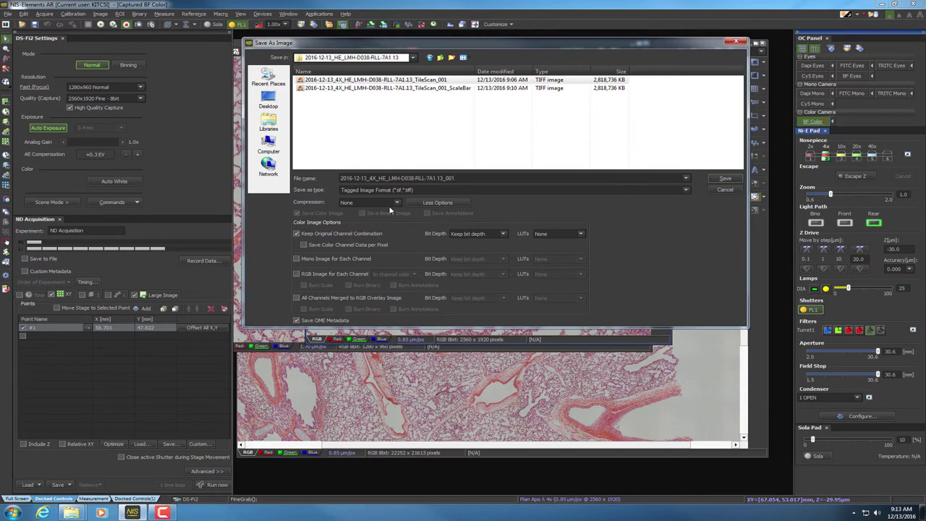
Check the bit depth choices, save the capture as an uncompressed TIFF and accept its image properties
click(500, 234)
click(488, 252)
click(723, 179)
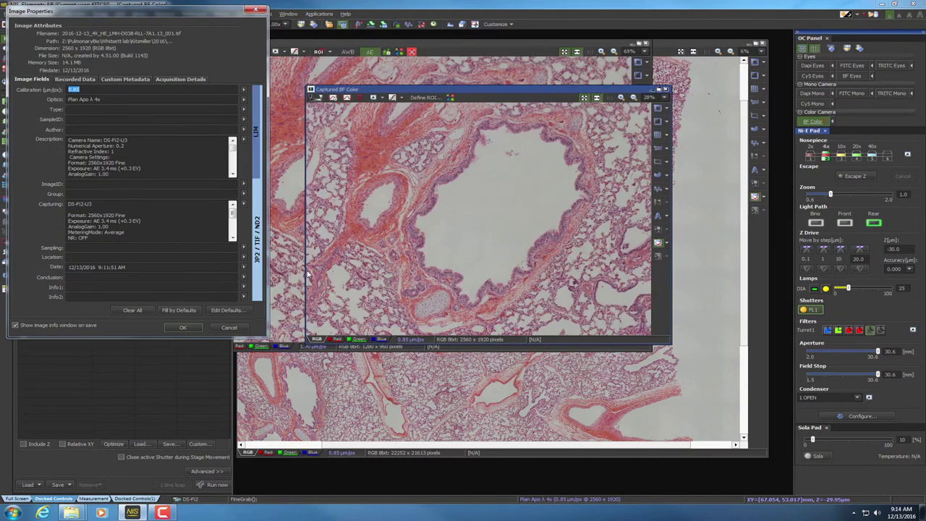
click(183, 329)
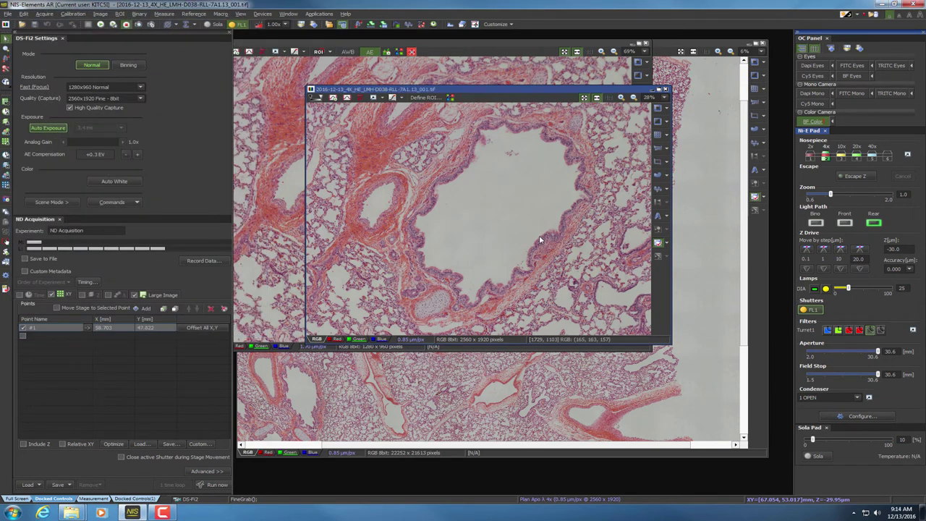
Place the saved airway capture below the frozen live image and compare the two views
drag(533, 90, 480, 249)
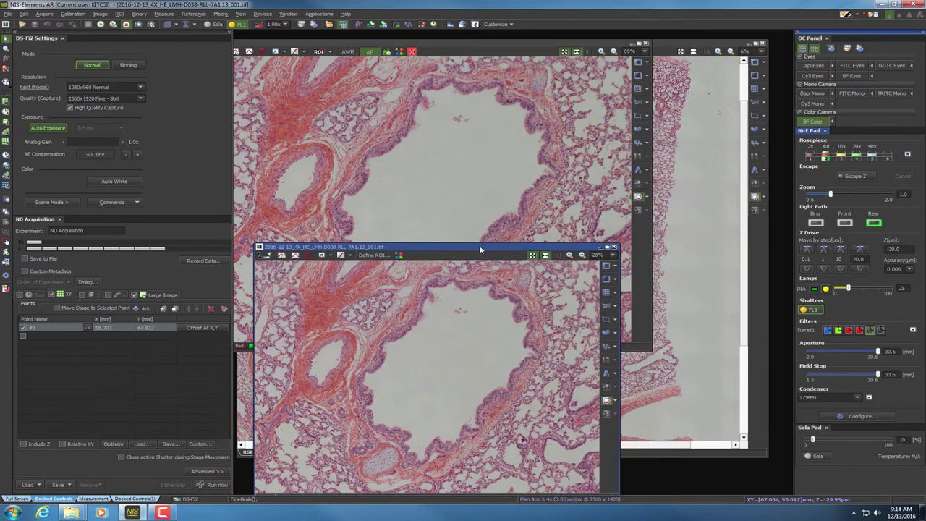
click(465, 225)
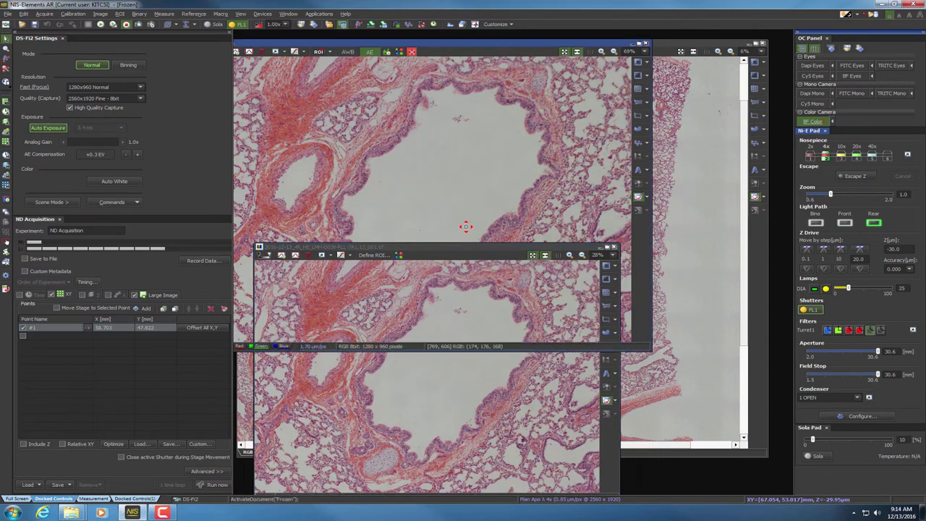
click(609, 439)
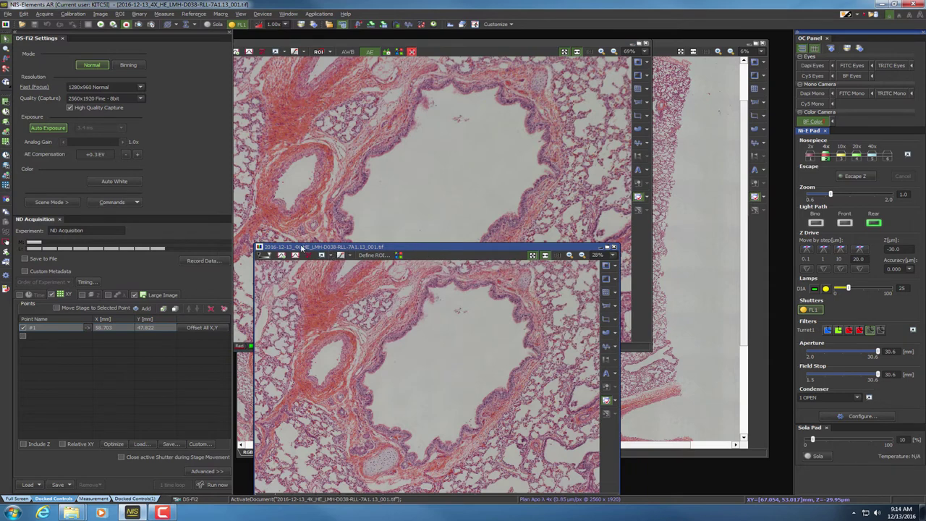
drag(373, 248, 361, 241)
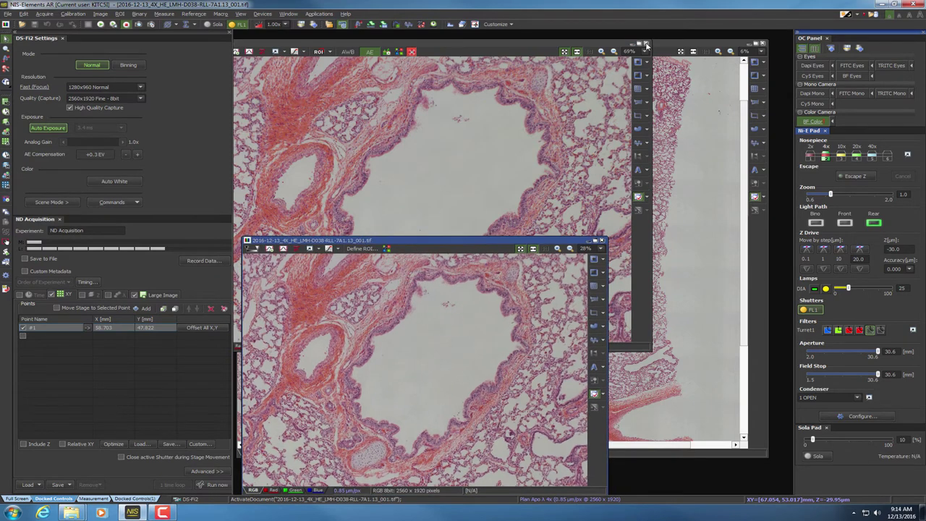
Examine the airways and vessels around the centre of the stitched scale-bar image at higher magnification for another region to capture
click(684, 114)
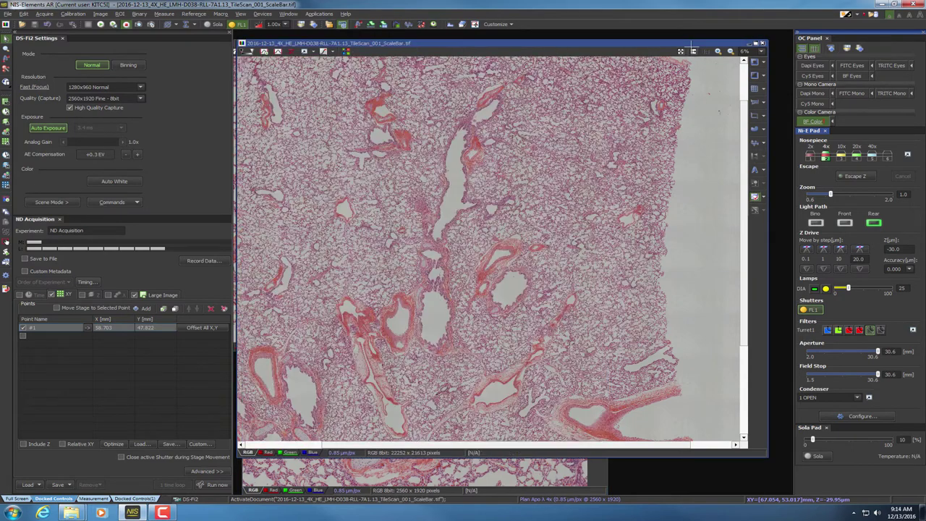
scroll(506, 282, up, 2)
drag(528, 284, 560, 190)
drag(515, 334, 435, 434)
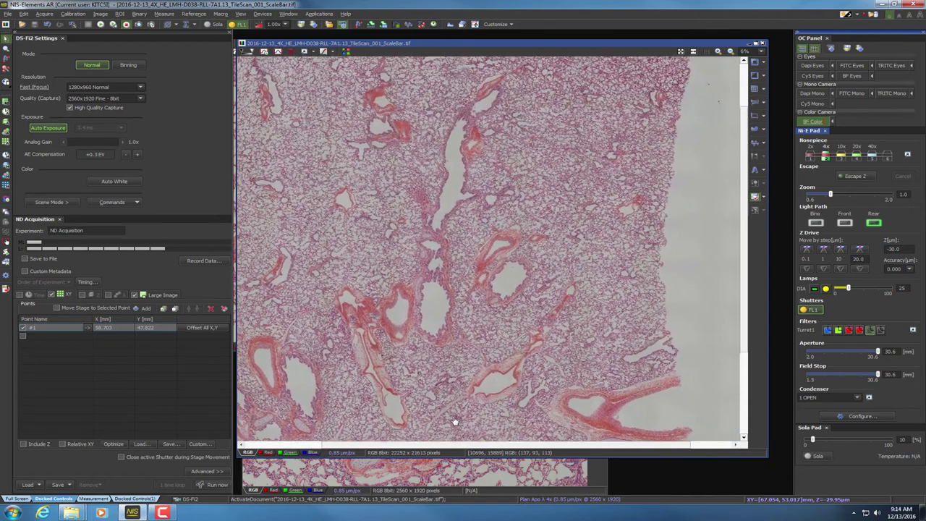
drag(485, 404, 590, 418)
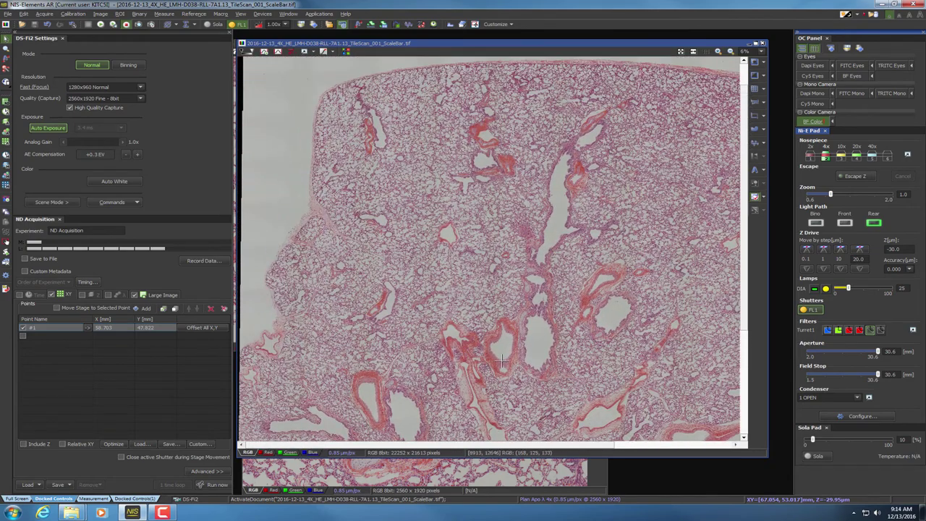
scroll(467, 420, up, 3)
drag(476, 410, 500, 305)
drag(594, 333, 452, 371)
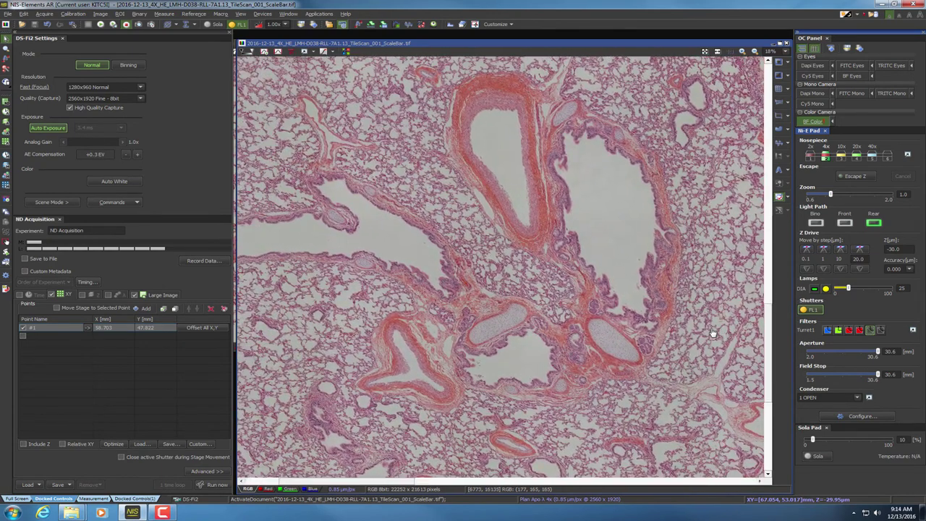
drag(713, 332, 534, 409)
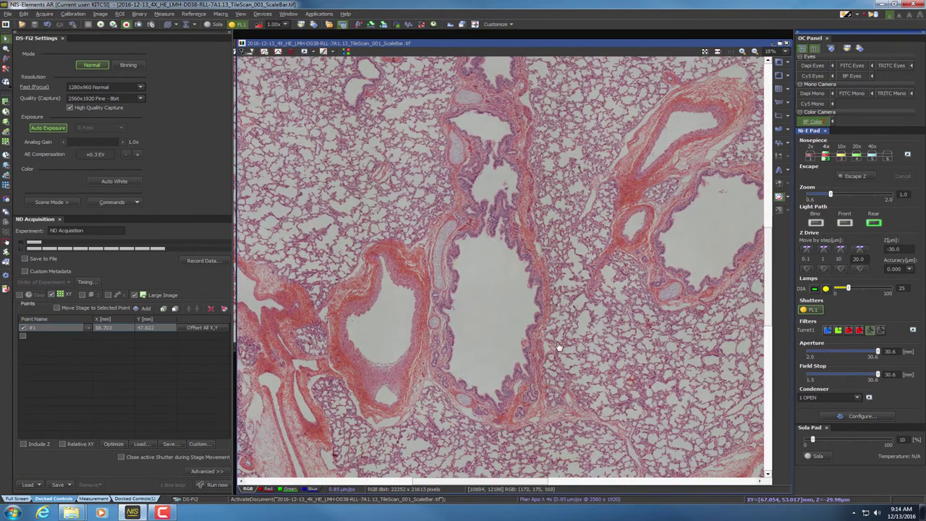
drag(559, 348, 558, 336)
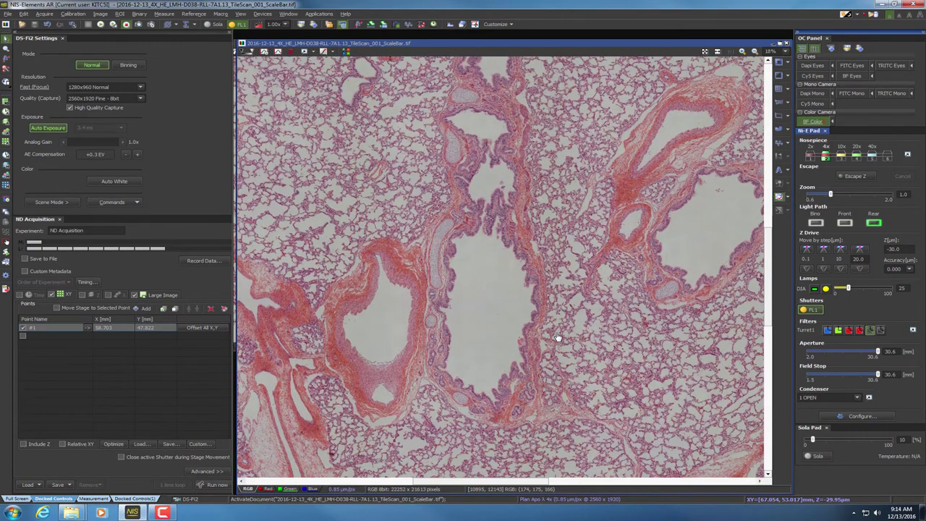
drag(542, 293, 538, 322)
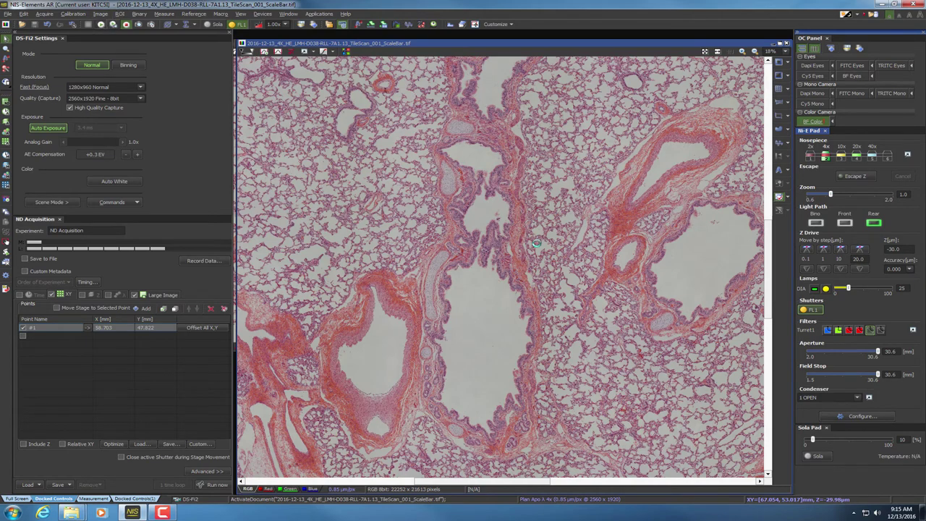
Move the stage to the lower part of the large central airway from the stitched image and capture a brightfield color image there
key(ctrl+l)
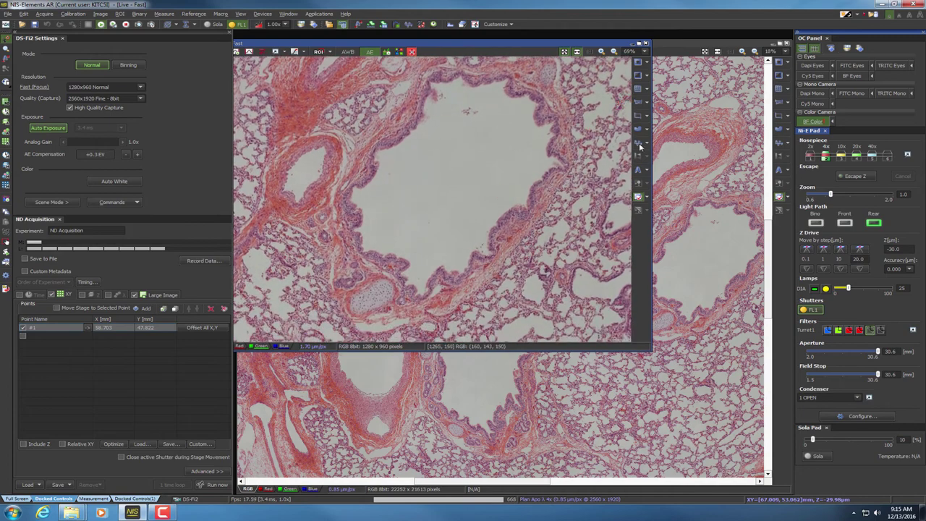
click(661, 102)
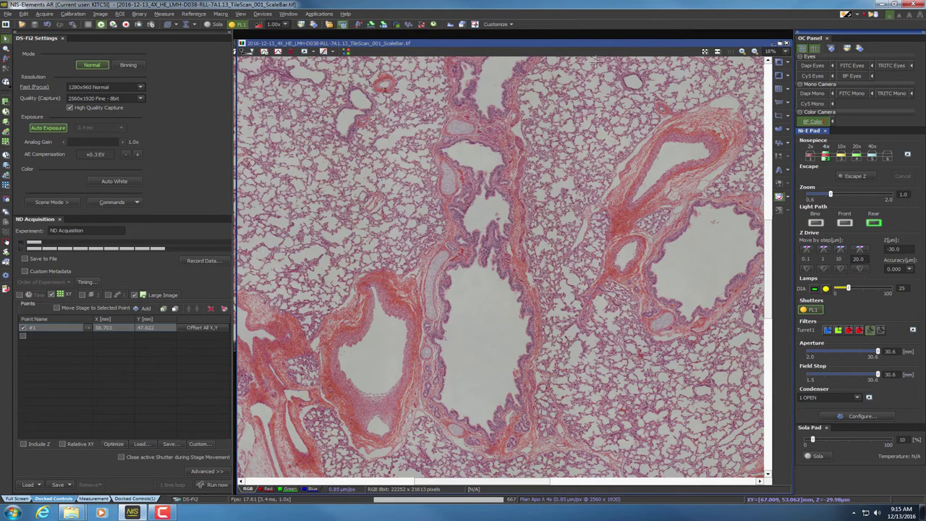
right_click(483, 368)
click(541, 184)
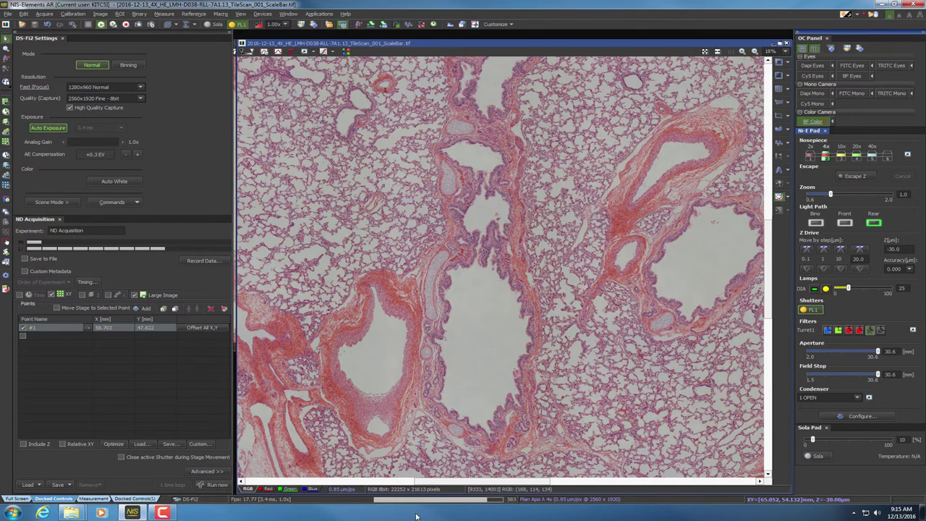
click(105, 26)
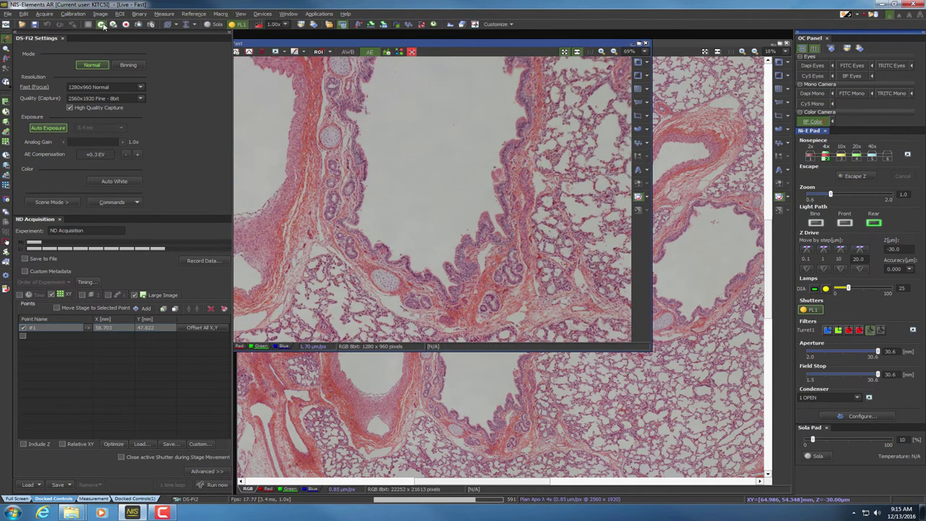
click(140, 25)
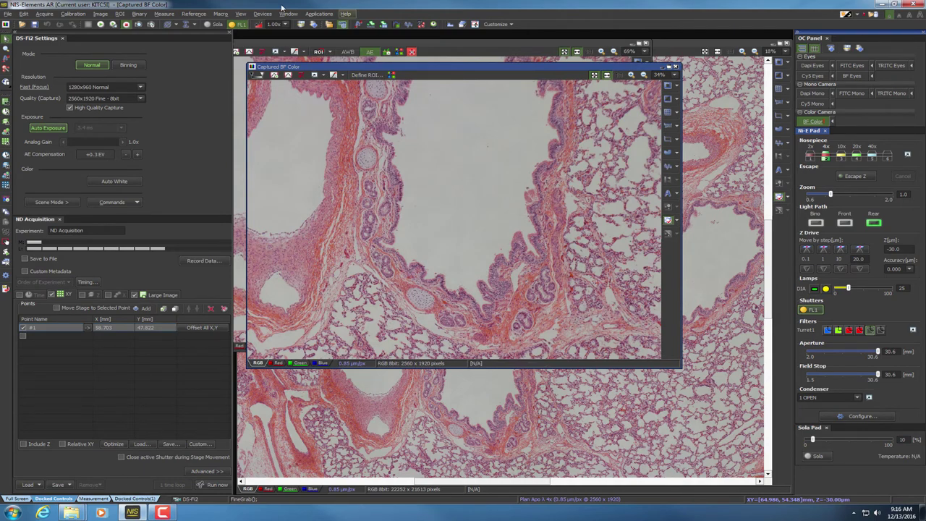
Save the capture as the uncompressed TIFF 2016-12-13_4X_HE_LMH-D038-RLL-7A1.13_002 and accept its image properties
click(8, 14)
click(32, 52)
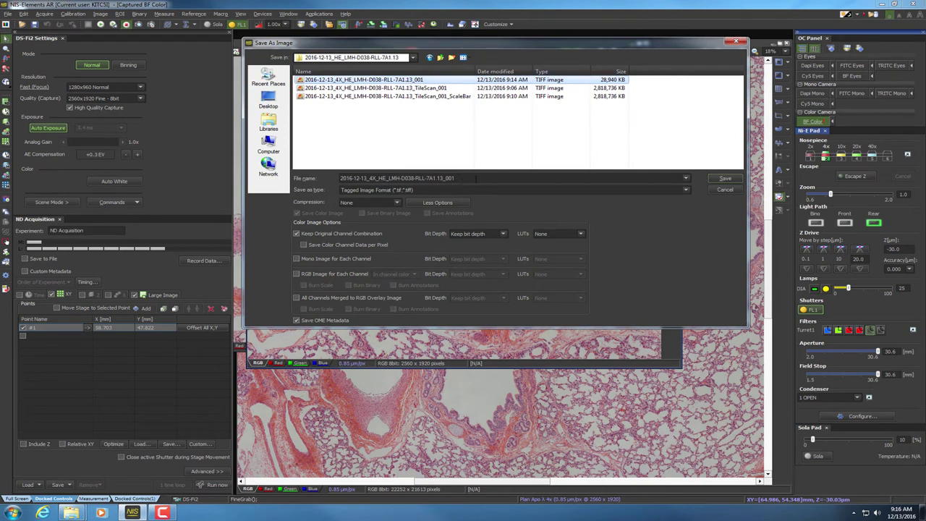
click(475, 178)
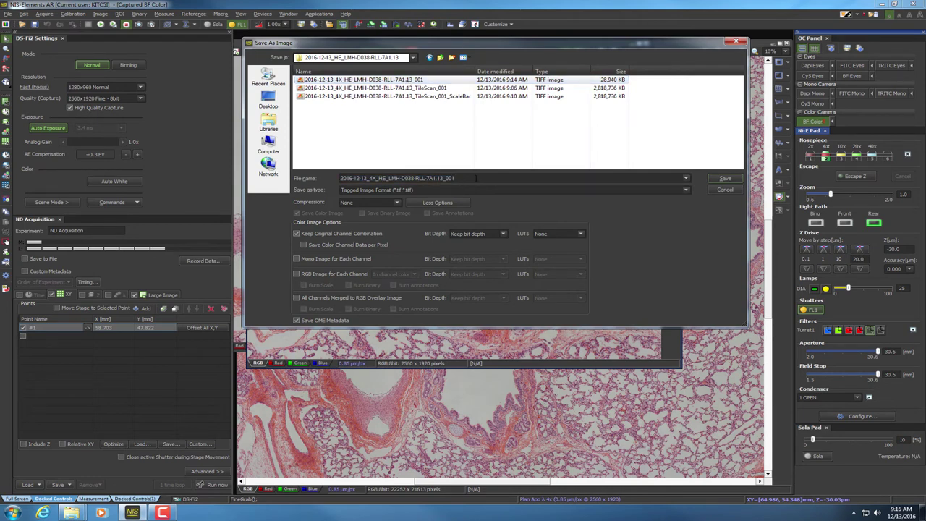
key(BackSpace)
text(2)
click(727, 179)
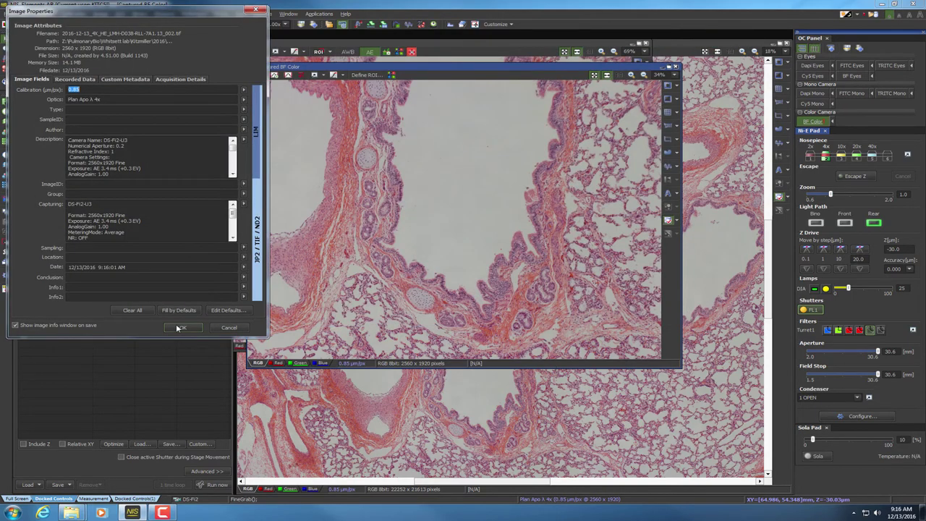
click(181, 328)
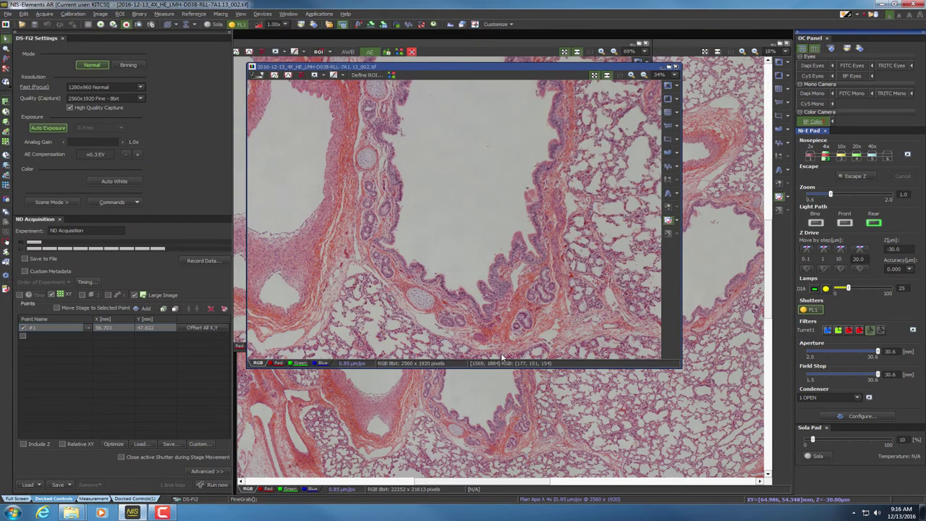
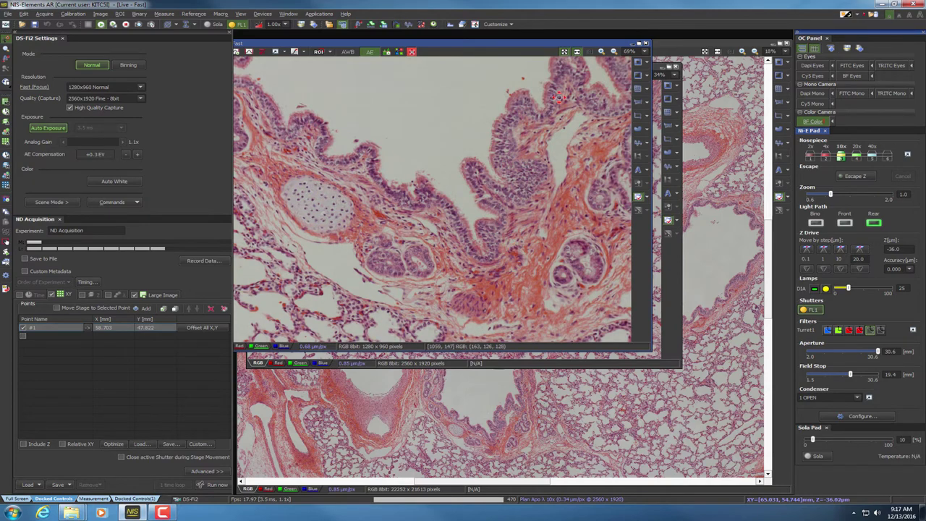
Show the whole stitched scale-bar image, move the stage to the blank area beside the tissue's upper left edge and return to the live image
drag(526, 46, 535, 69)
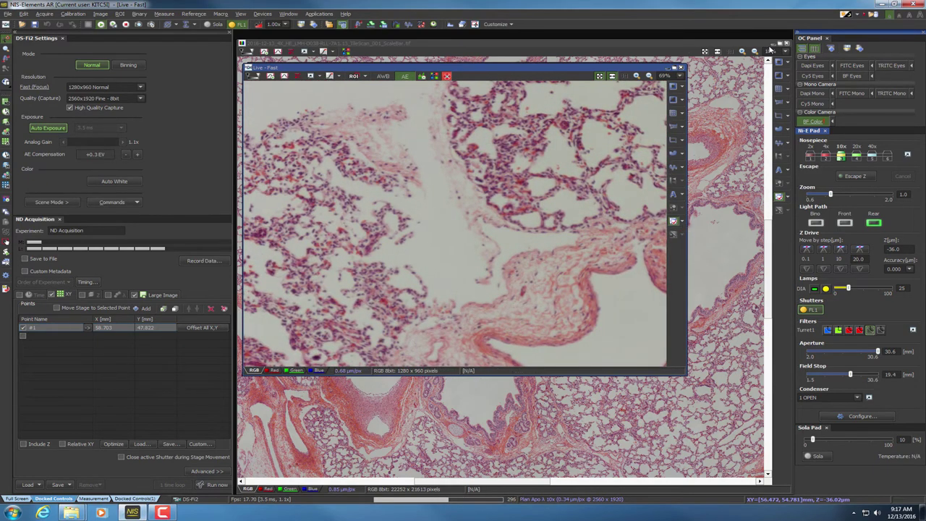
click(745, 48)
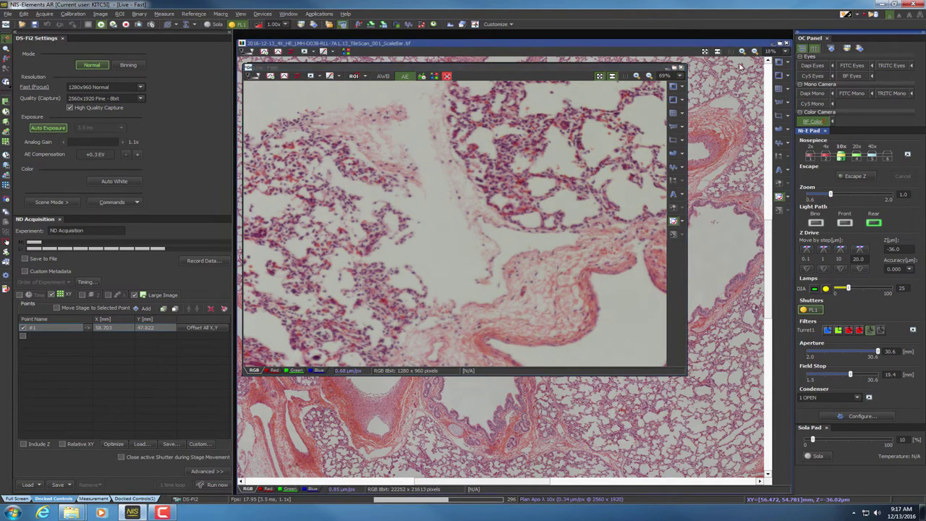
click(740, 66)
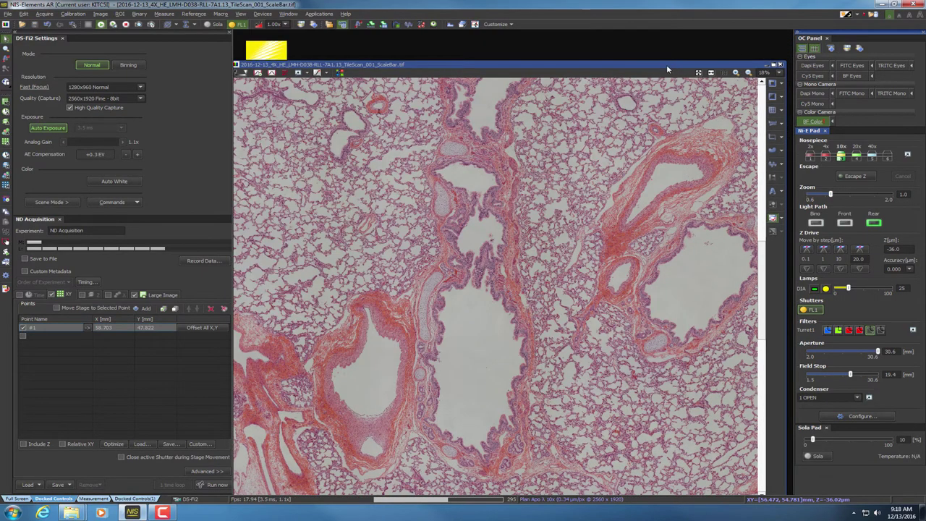
scroll(497, 209, down, 5)
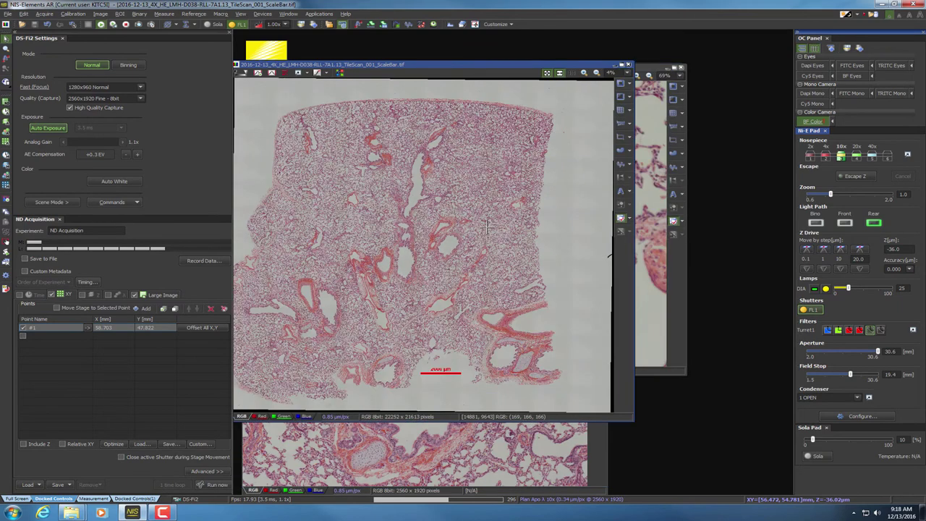
right_click(250, 153)
click(290, 156)
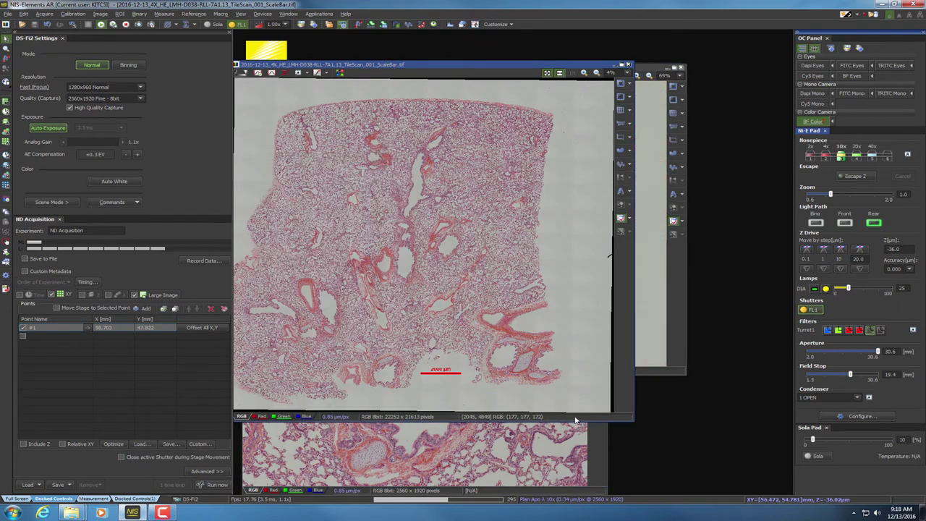
click(678, 304)
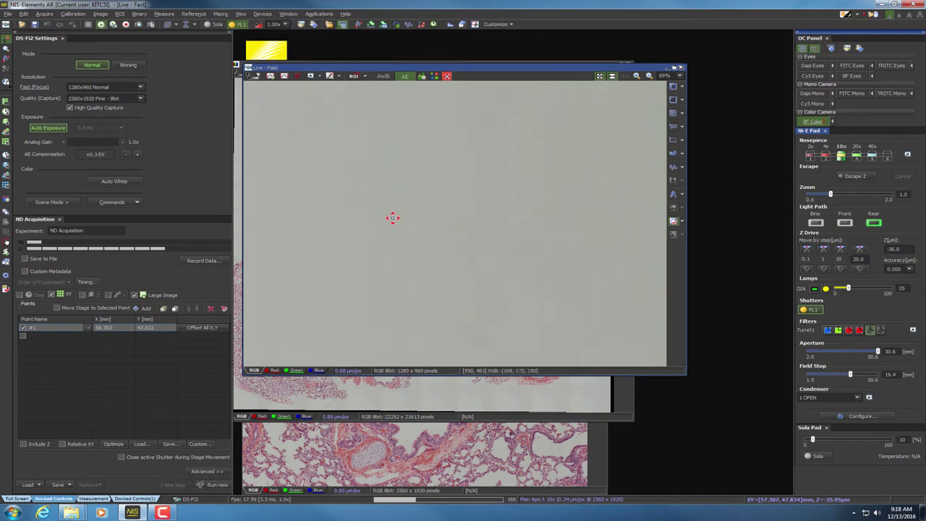
Move the stage to the narrow part of the central airway from the stitched overview and return to the live image
click(436, 391)
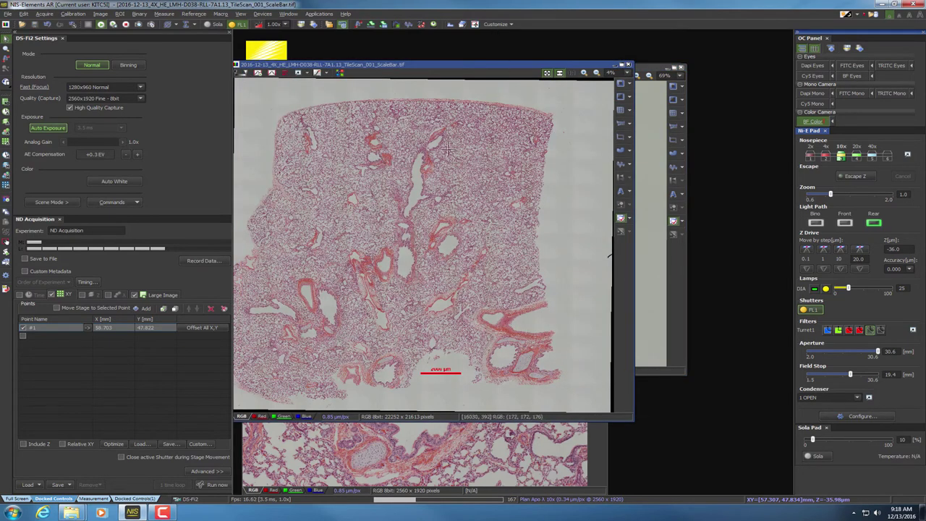
right_click(403, 226)
click(437, 236)
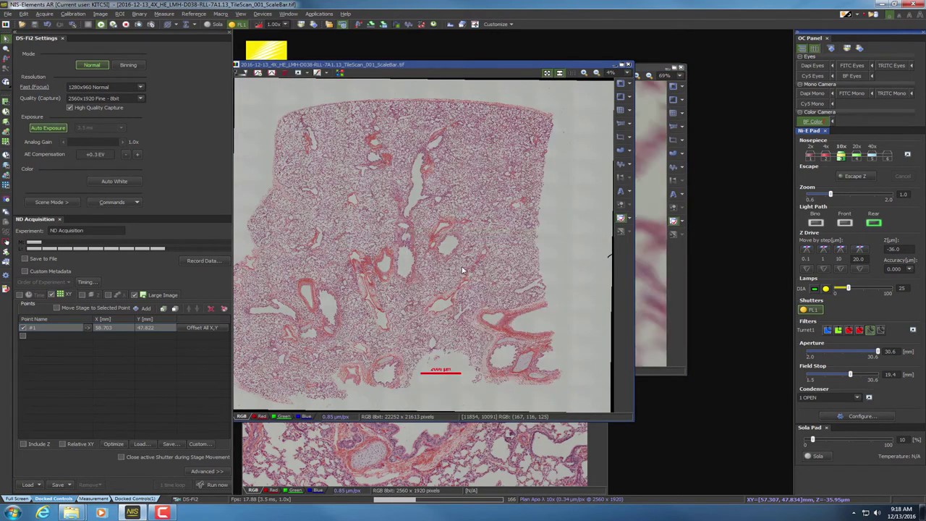
click(674, 293)
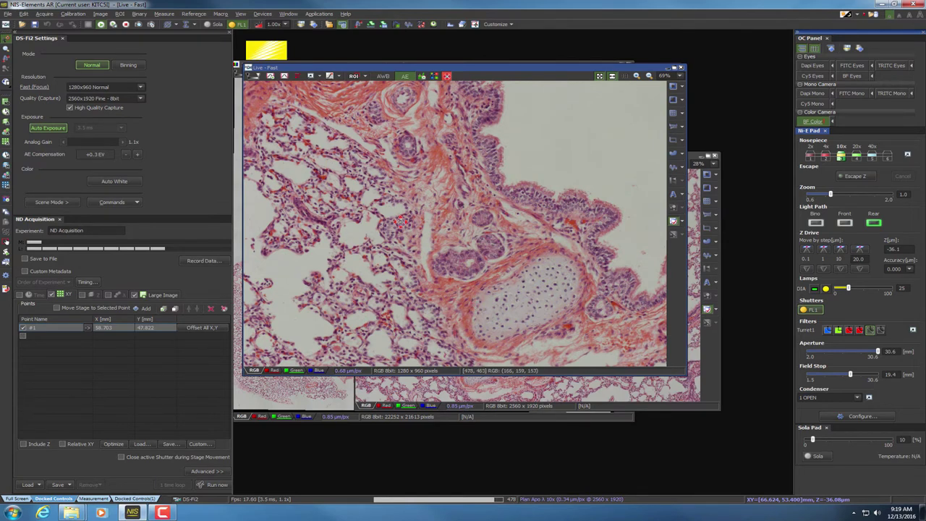
click(41, 129)
Move the stage to the blank area beyond the tissue's right edge and run an automatic white balance on the live image there
click(321, 391)
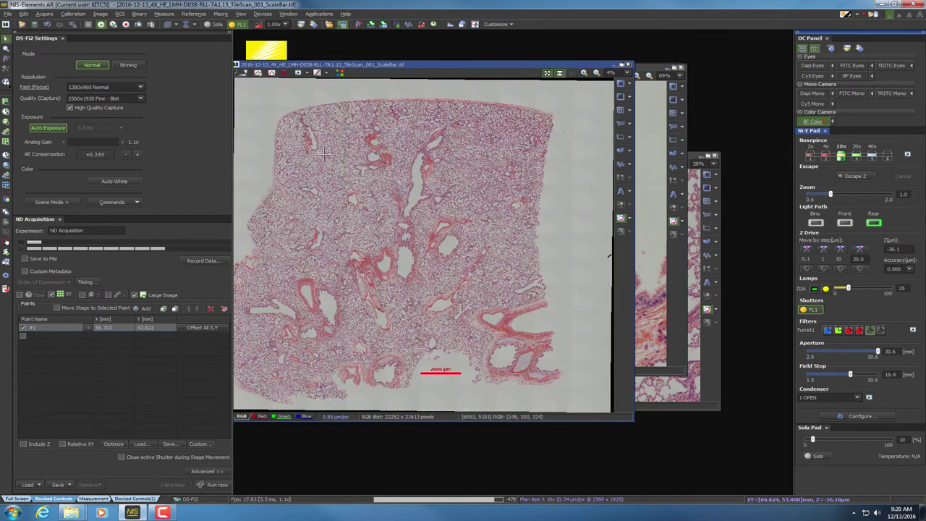
right_click(580, 206)
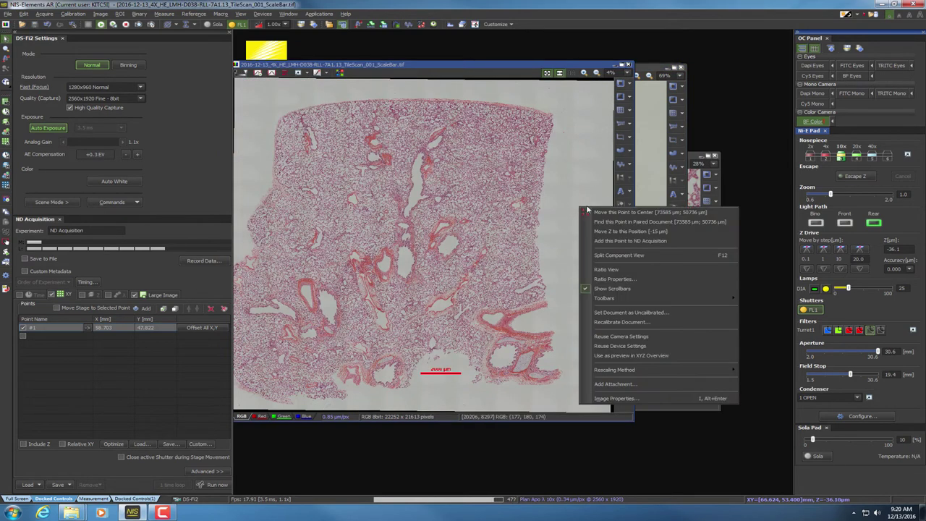
click(615, 212)
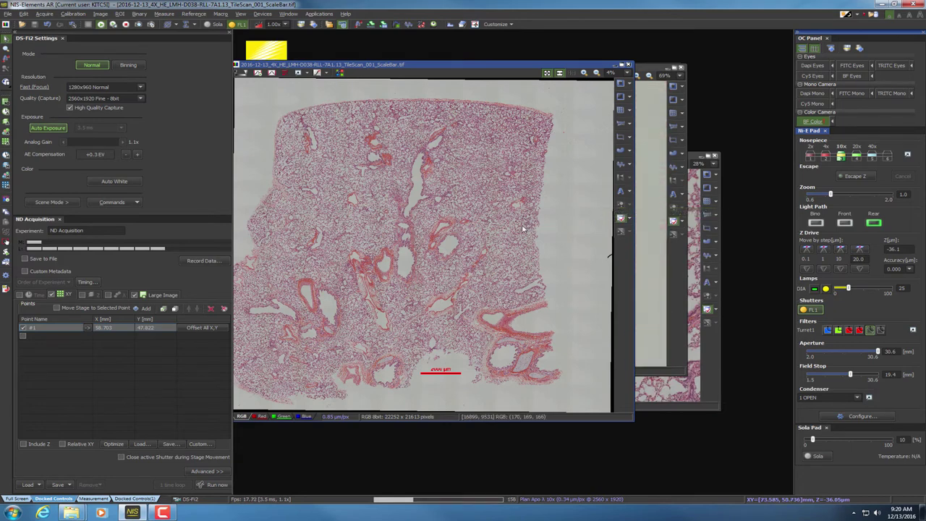
click(674, 277)
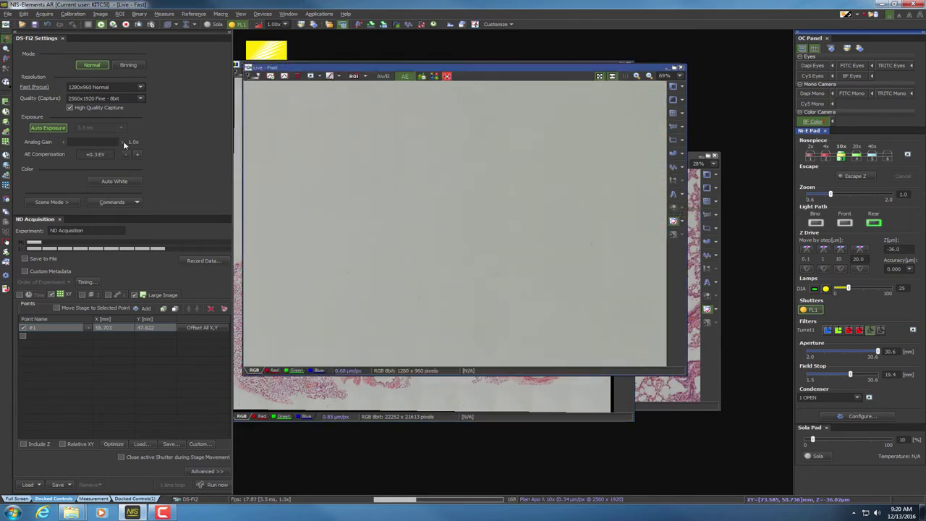
click(113, 182)
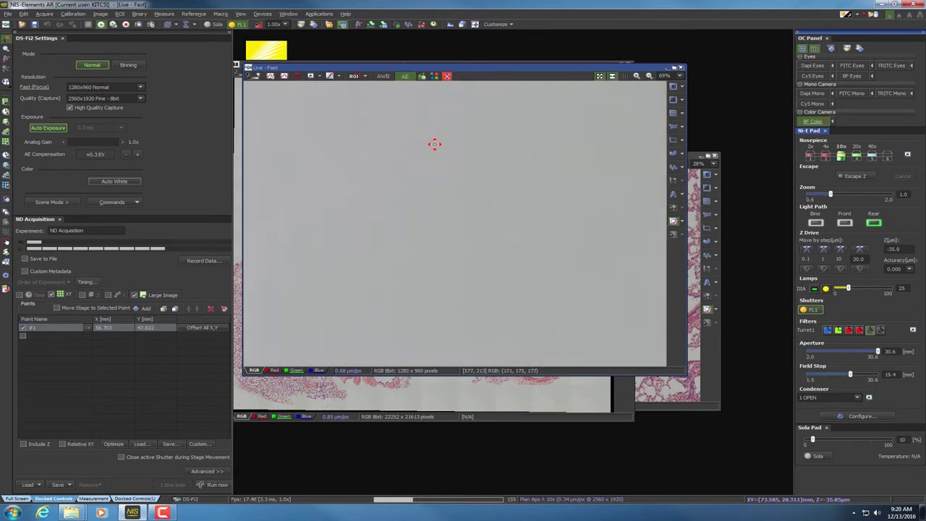
Toggle the Shading Correction option for image acquisition
click(41, 16)
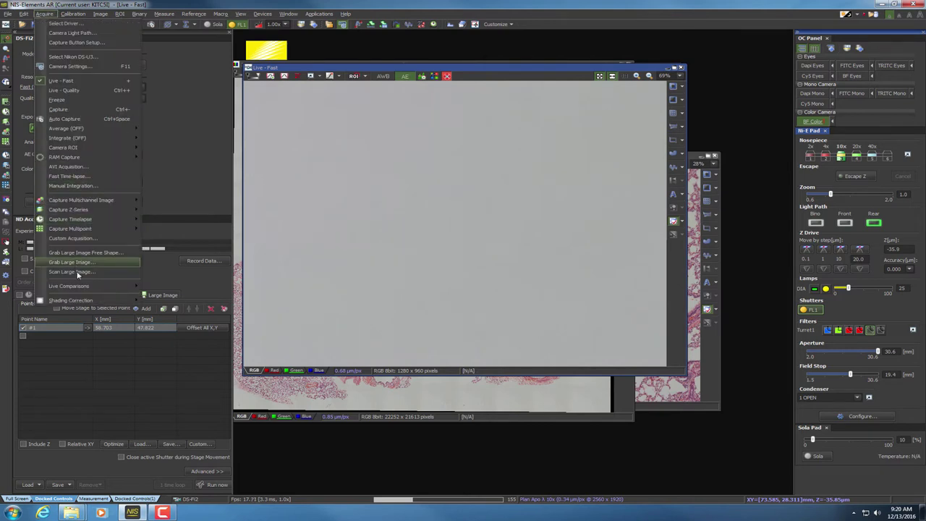
mouse_move(90, 300)
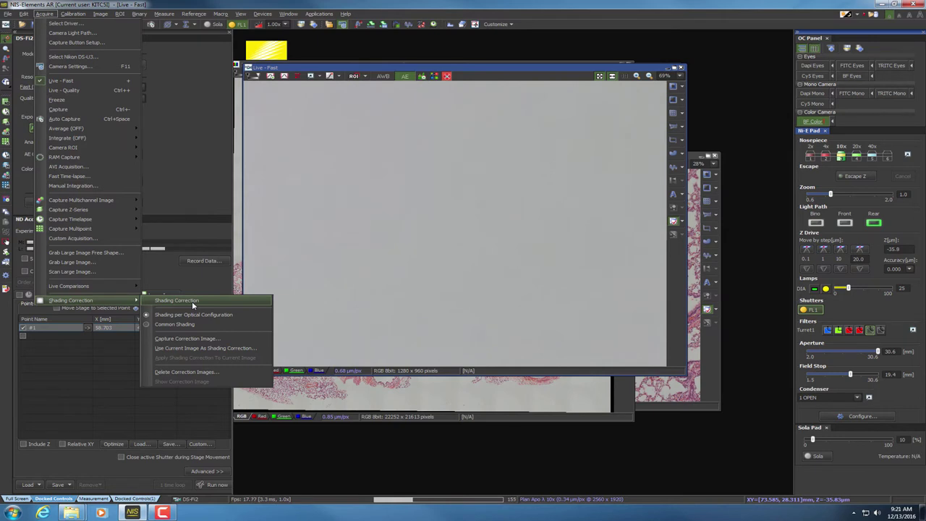
click(192, 301)
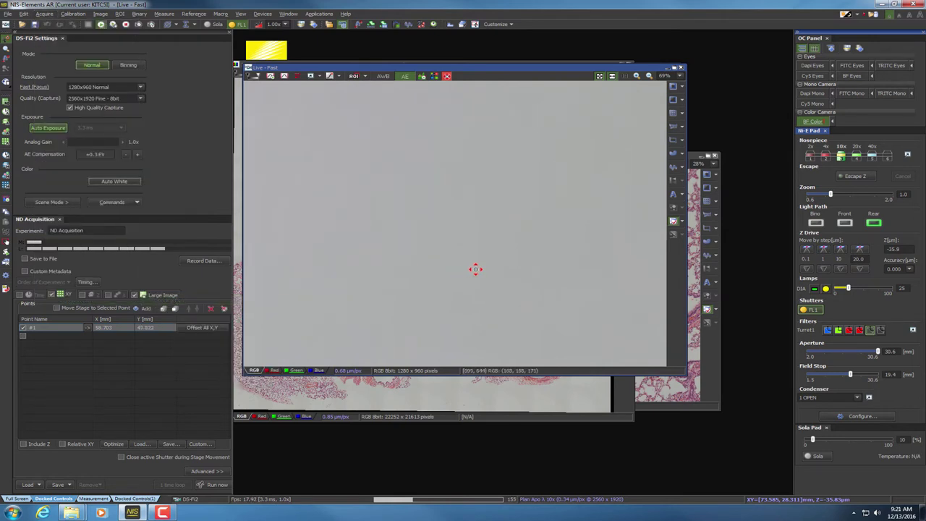
Move the stage to the lower airway wall beside the cartilage from the saved 4X capture 001 and bring the live image forward
click(666, 392)
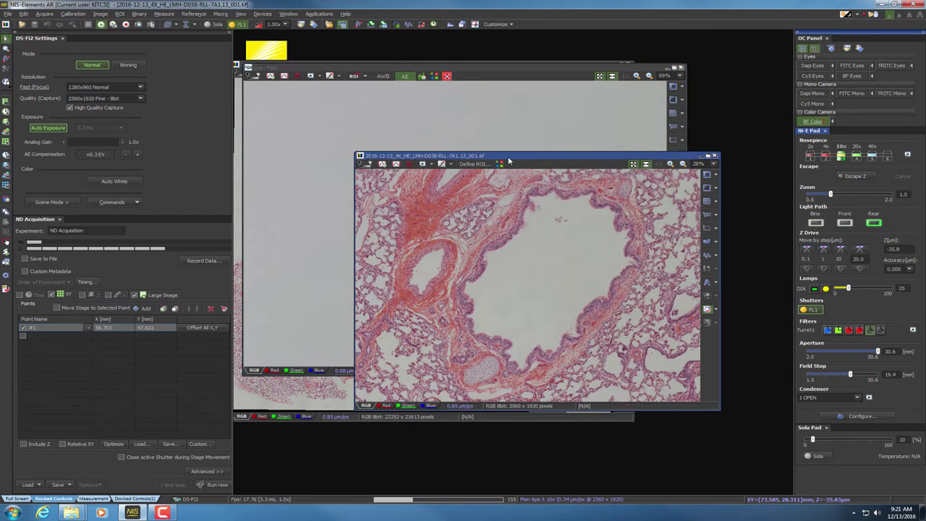
drag(504, 156, 429, 121)
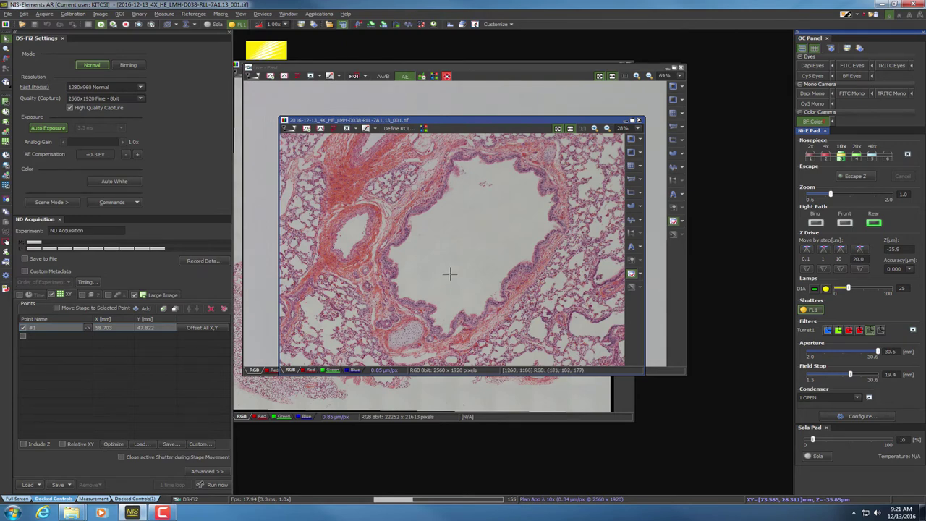
right_click(424, 311)
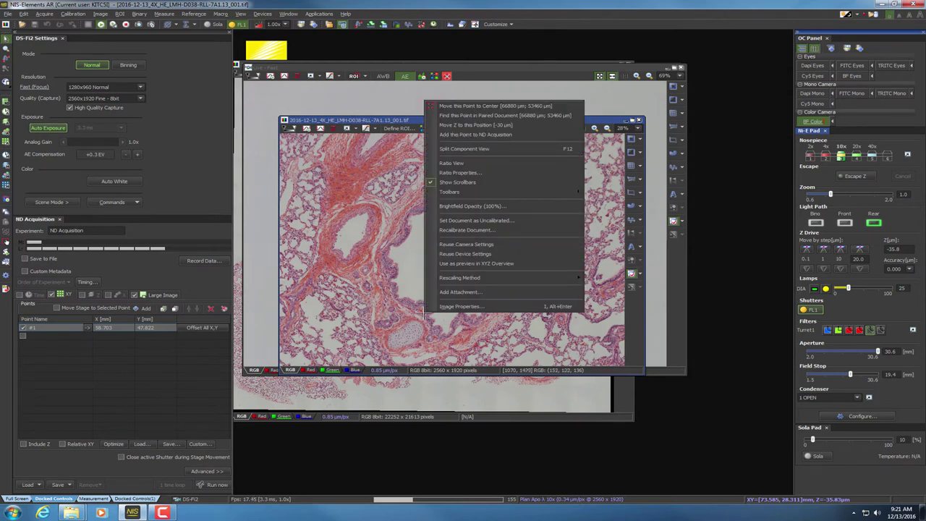
click(471, 109)
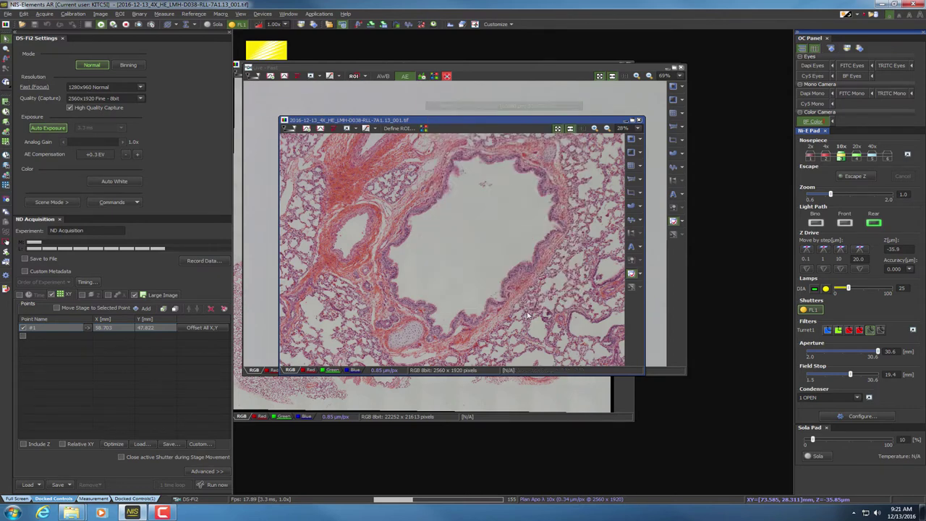
click(535, 70)
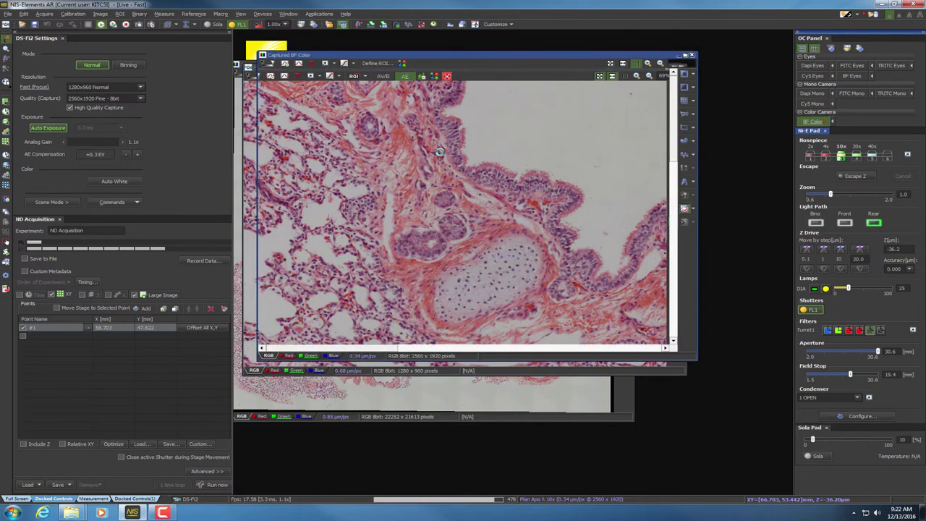
Fit the captured 10X image in its window and name its save file 2016-12-13_10X_HE_LMH-D038-RLL-7A1.13_001
scroll(409, 186, down, 5)
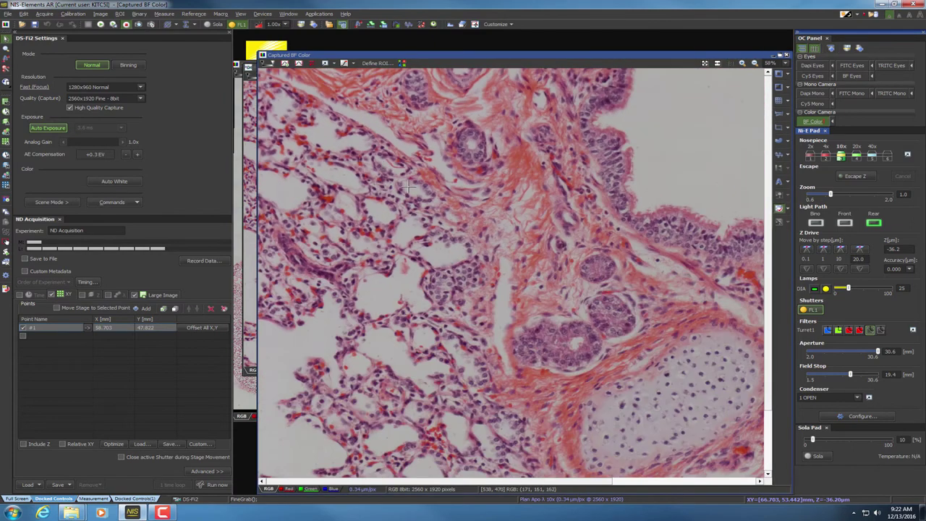
scroll(412, 187, down, 1)
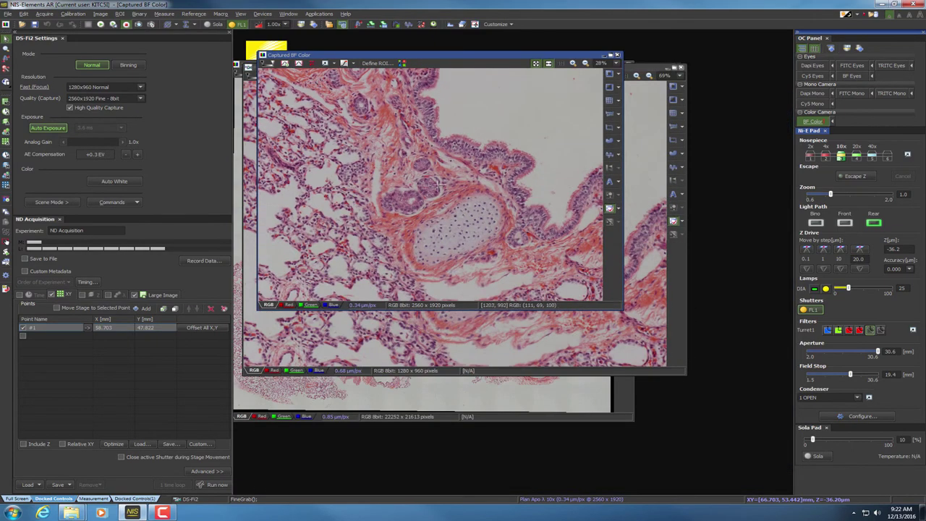
click(8, 14)
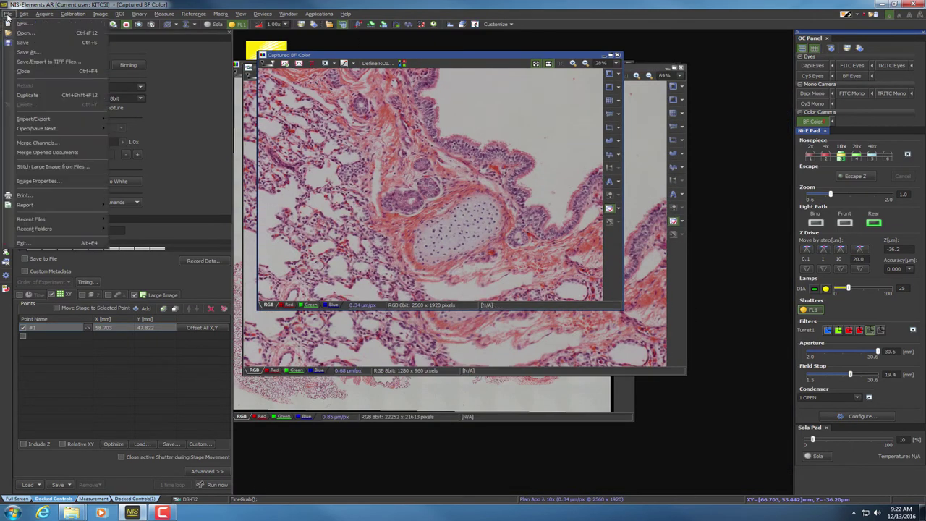
click(33, 54)
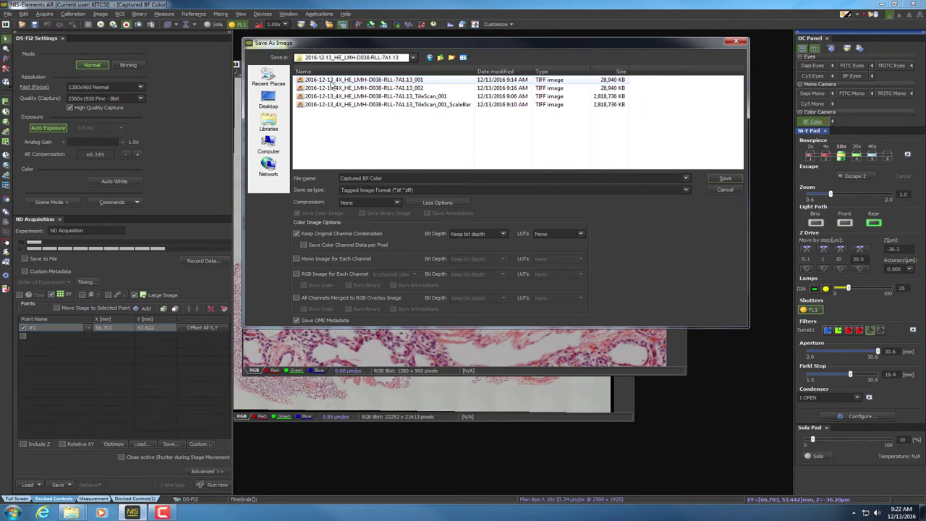
click(383, 83)
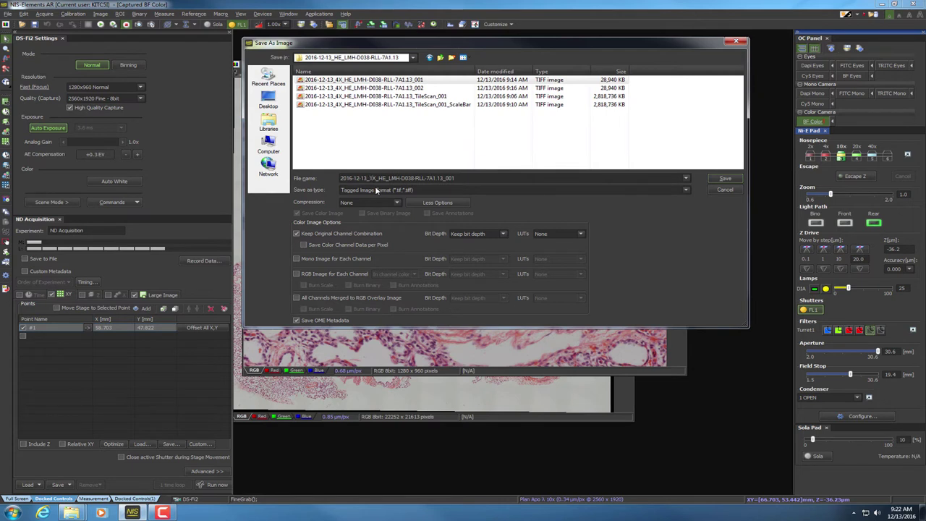
text(0)
Set the bit depth to Scale 8 bit to 16 bit, save the 10X capture as TIFF and accept its image properties
click(505, 253)
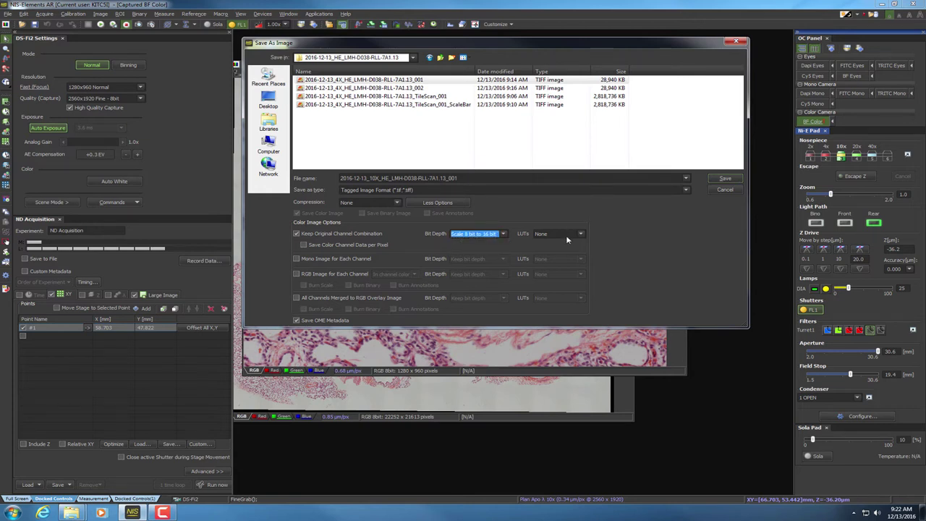
click(721, 180)
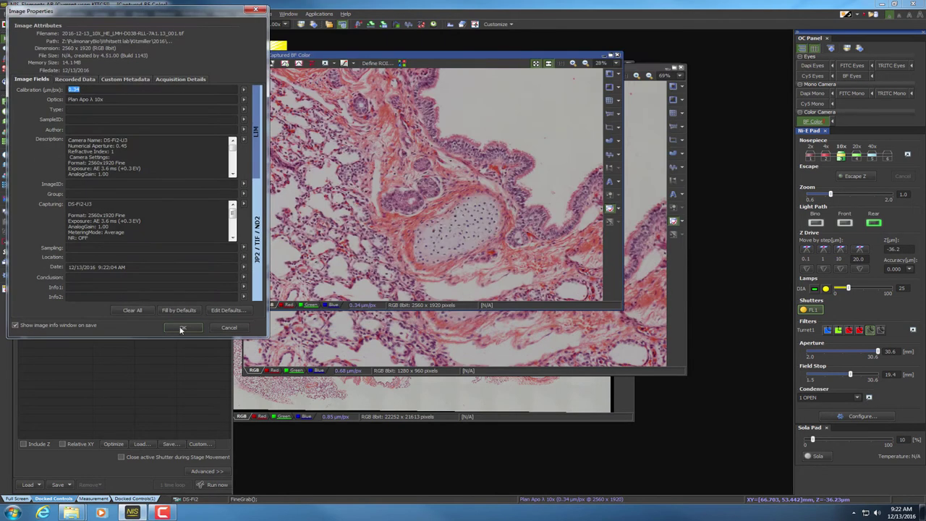
click(181, 328)
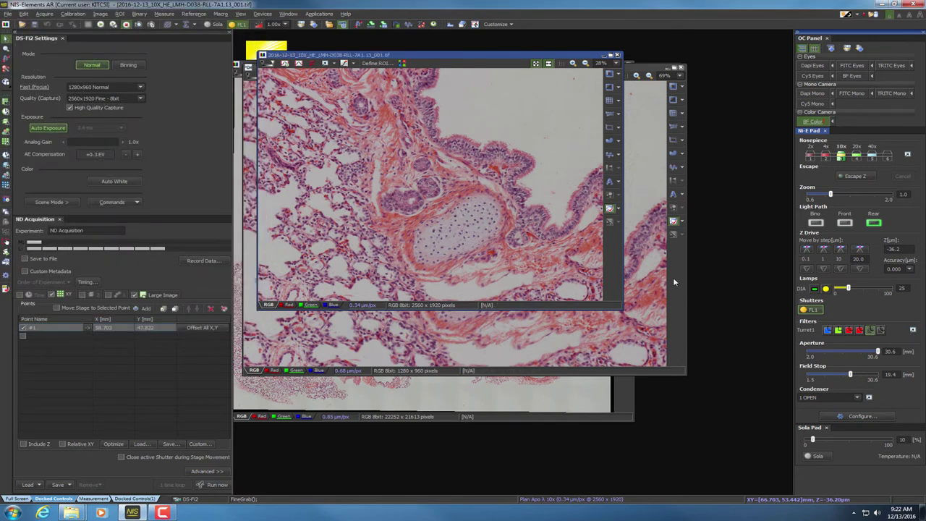
Close the old live window and move the stage to the airway's lower-right wall from the saved 4X capture 001
drag(559, 57, 680, 278)
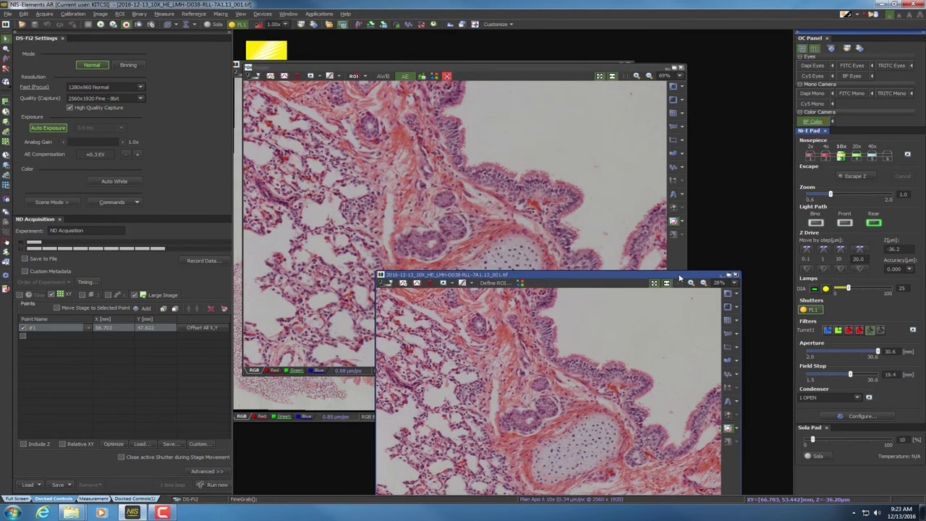
click(572, 67)
key(ctrl+F4)
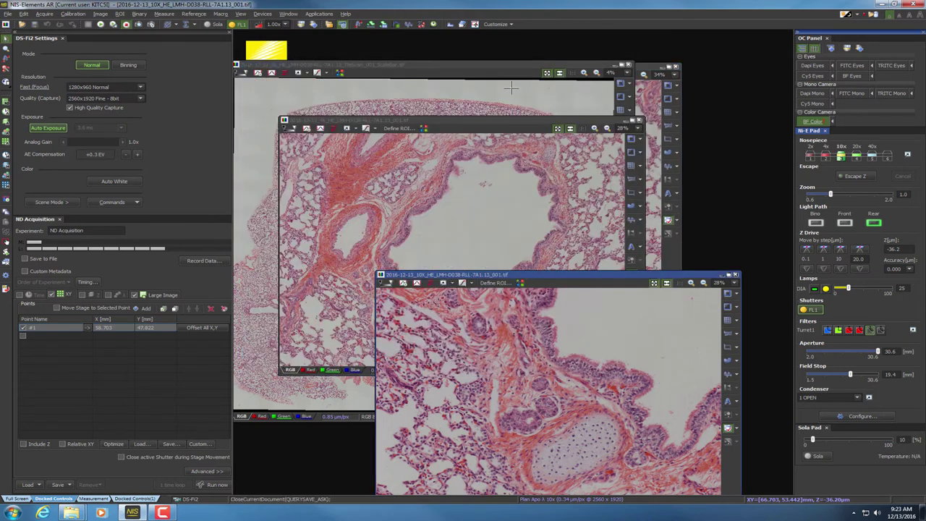
drag(463, 126, 395, 91)
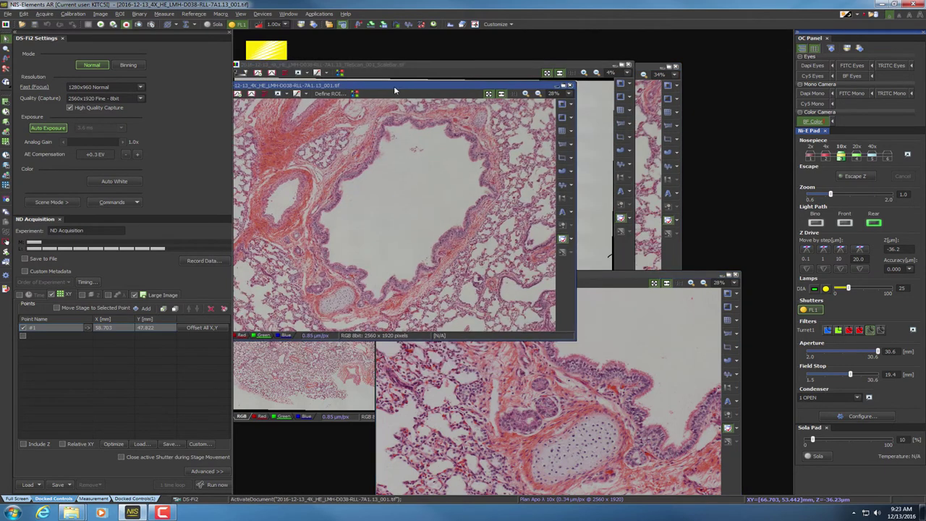
right_click(477, 268)
click(520, 271)
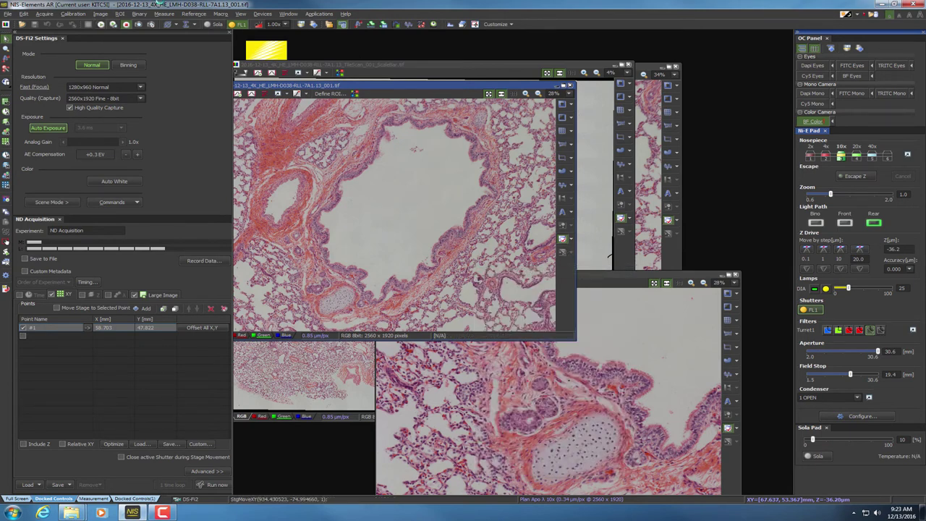
Restart the live image, enlarge its window and frame the airway wall together with the adjacent alveolar tissue
click(101, 24)
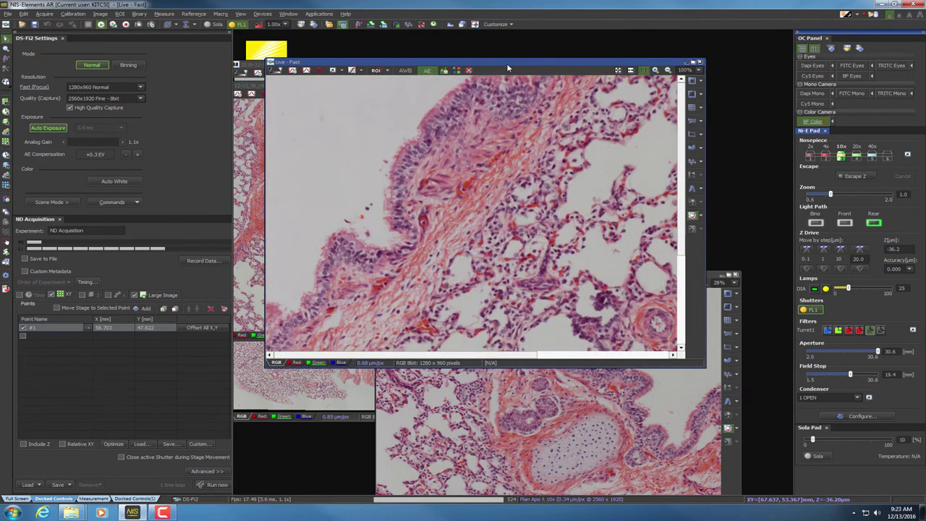
drag(507, 62, 490, 45)
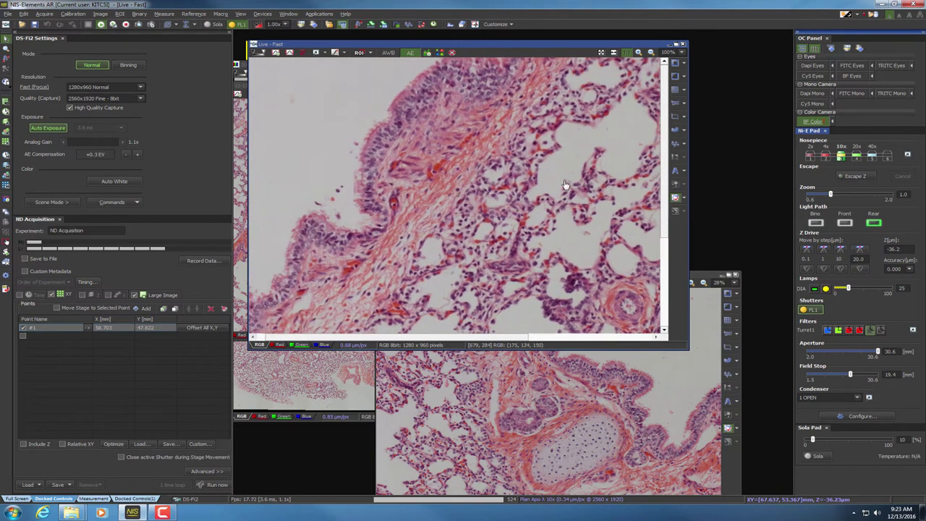
click(453, 53)
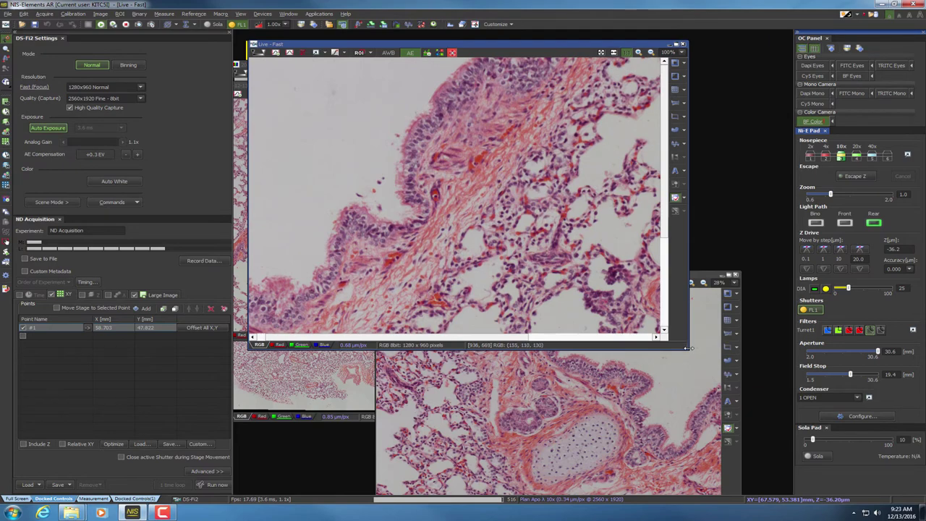
drag(689, 348, 793, 463)
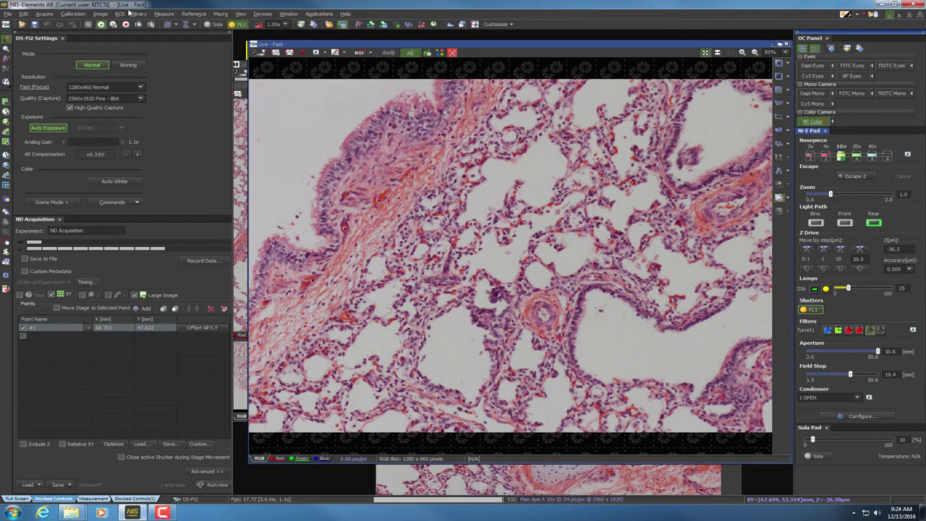
Capture the 10X field and name its save file 2016-12-13_10X_HE_LMH-D038-RLL-7A1.13_001a
click(135, 25)
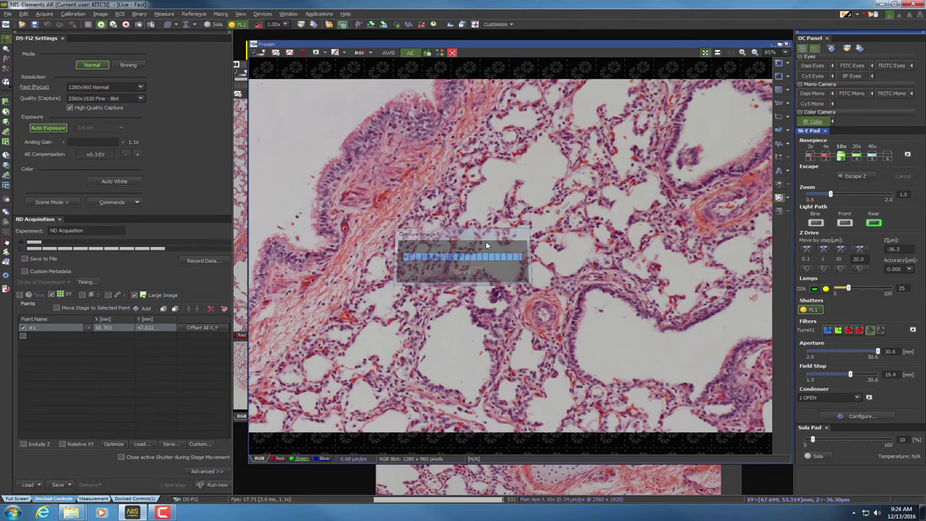
scroll(535, 245, down, 4)
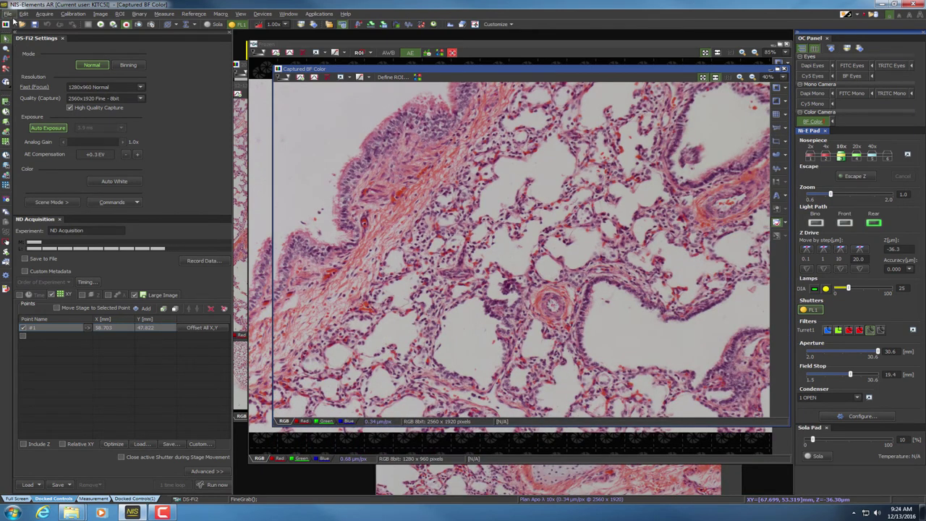
click(10, 16)
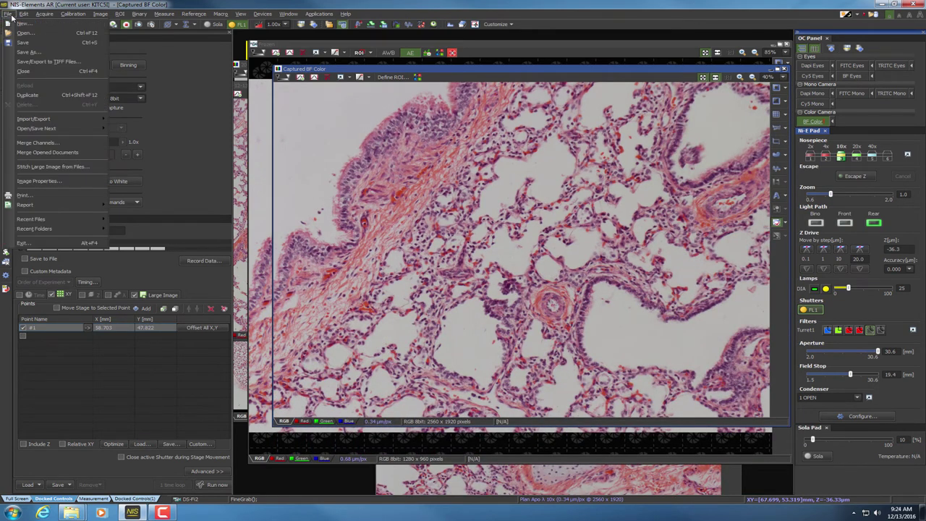
click(26, 52)
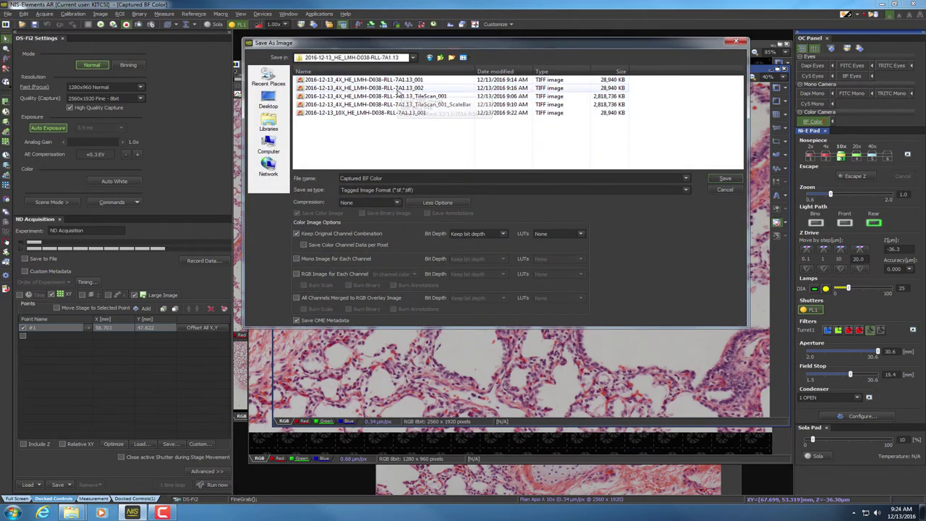
click(377, 114)
click(467, 179)
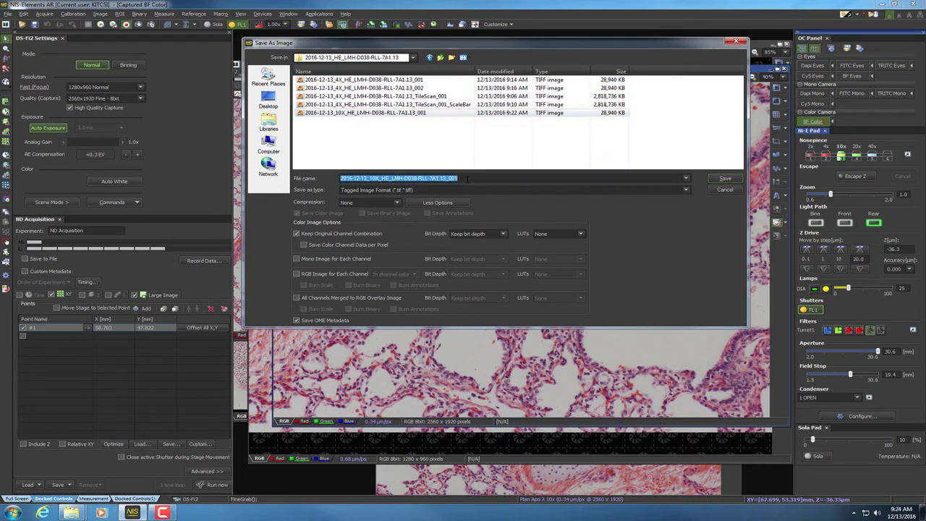
click(475, 177)
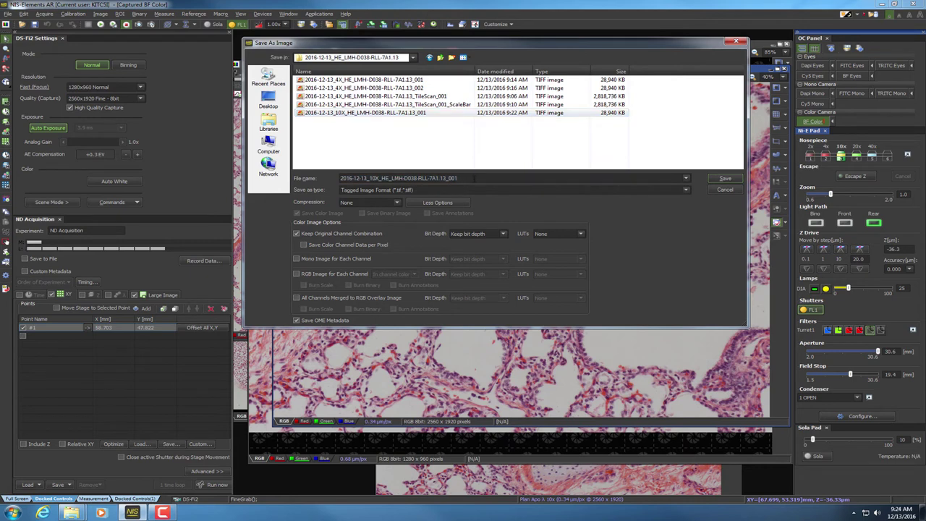
click(728, 179)
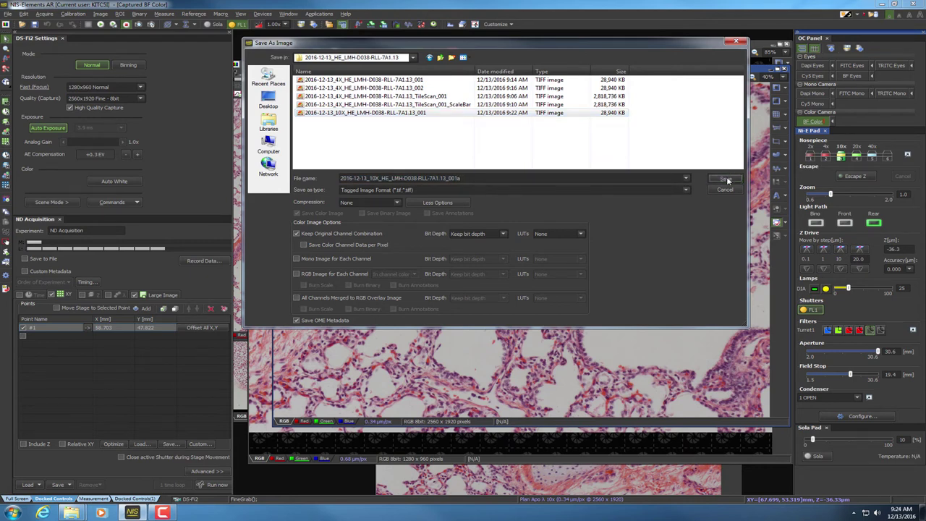
Set the bit depth to Scale 8 bit to 16 bit, save capture 001a as TIFF and accept its image properties
click(502, 235)
click(497, 255)
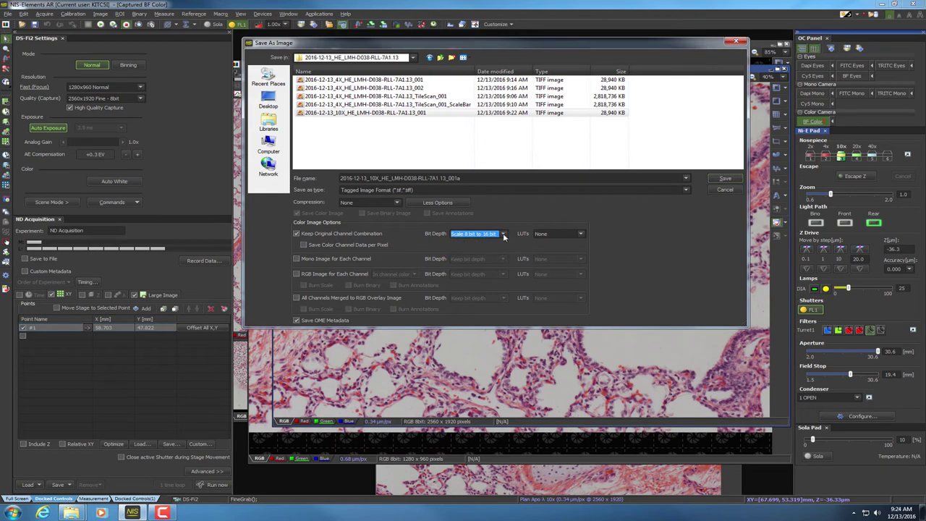
click(723, 179)
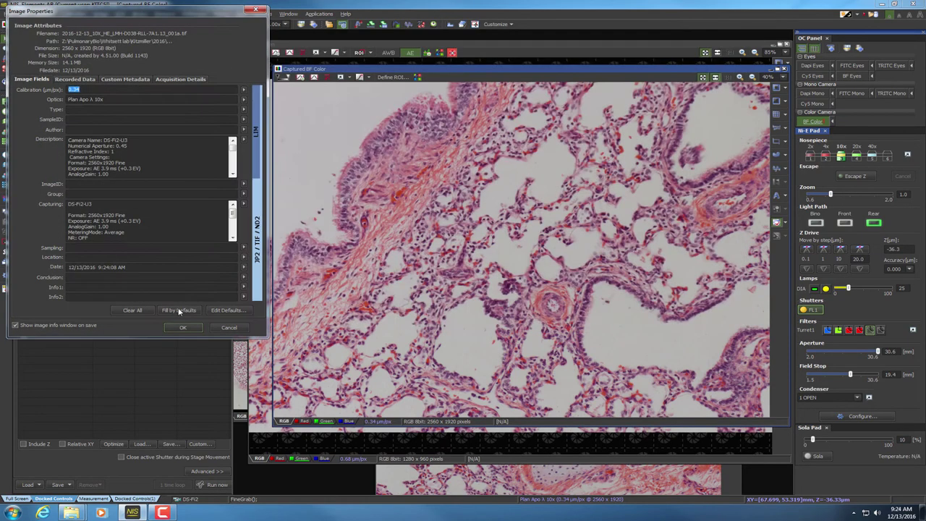
click(183, 327)
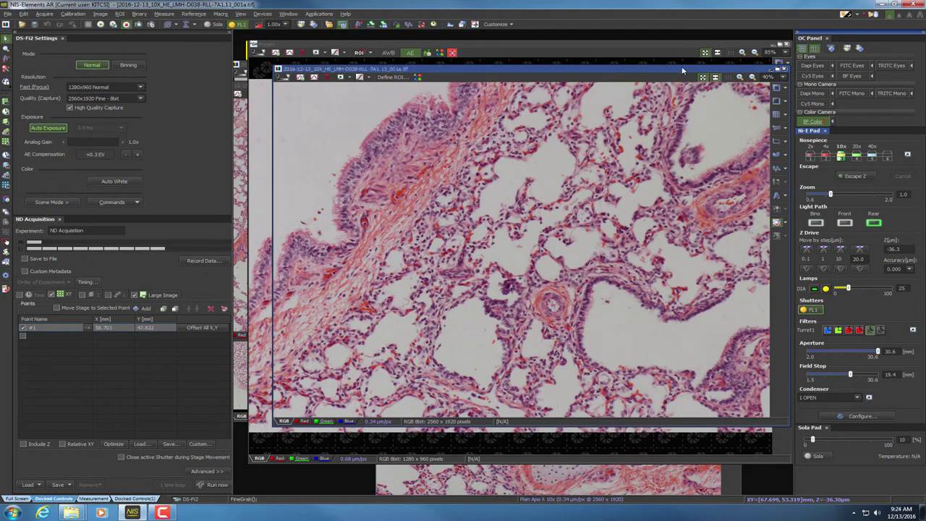
Bring the saved 4X capture 002 forward and move the stage to the glandular tissue below its airway
drag(685, 71, 583, 66)
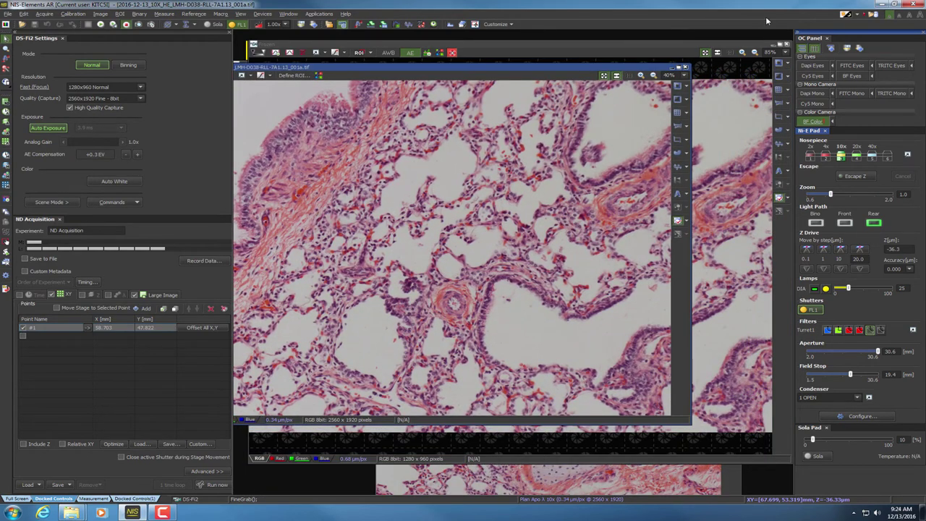
click(292, 13)
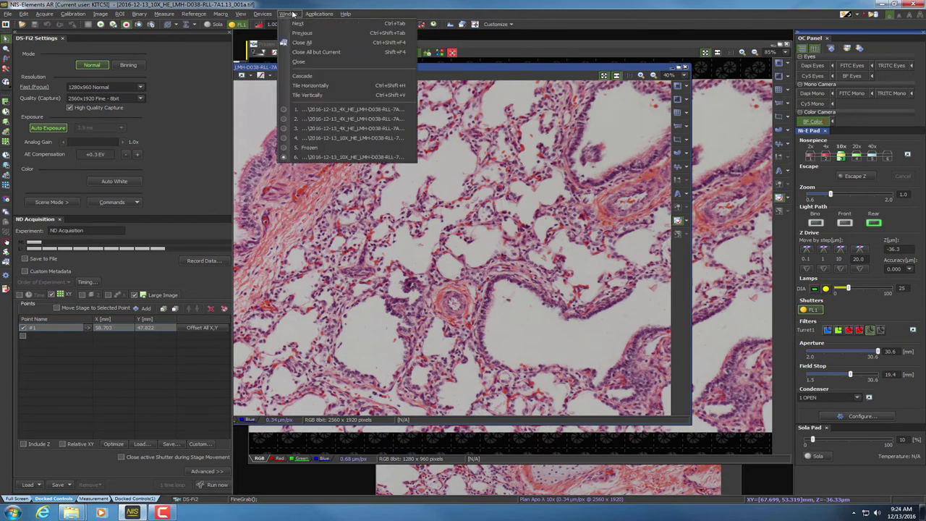
click(392, 121)
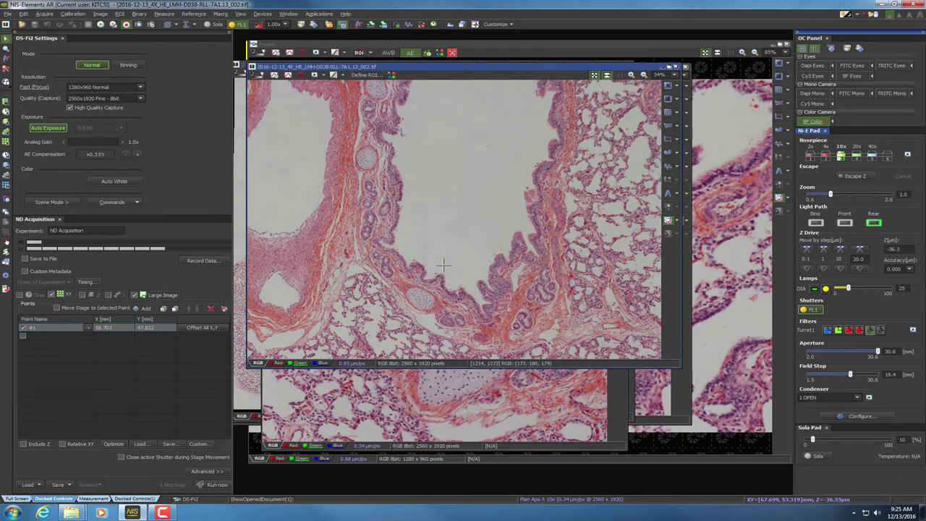
right_click(519, 291)
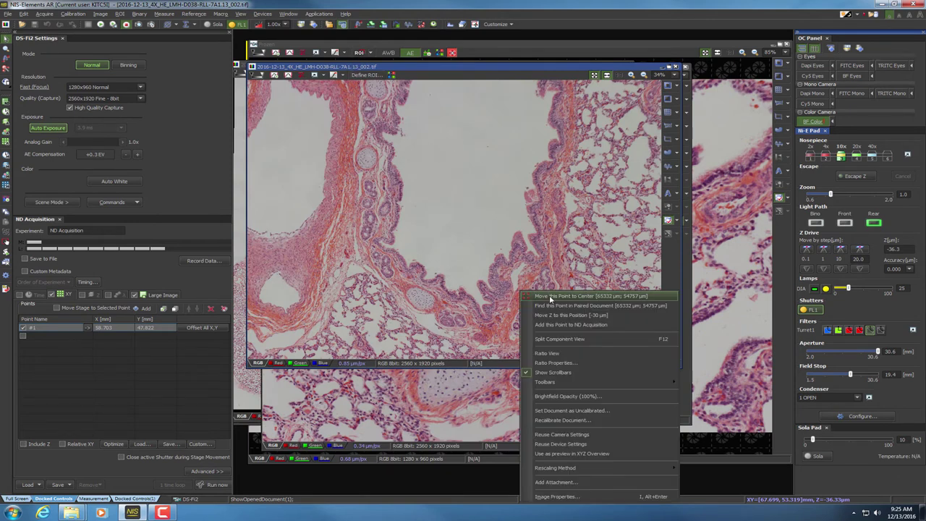
click(643, 296)
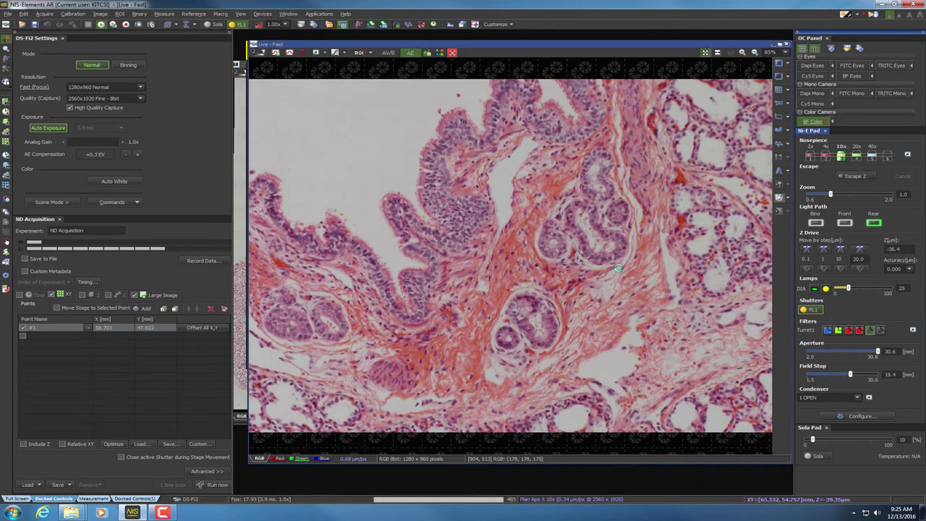
Refocus the live image and shift the stage so the cartilage, airway folds and glands share the field
scroll(618, 268, down, 3)
scroll(569, 275, up, 1)
scroll(569, 275, up, 1)
scroll(569, 275, up, 1)
scroll(569, 275, down, 1)
drag(539, 274, 593, 267)
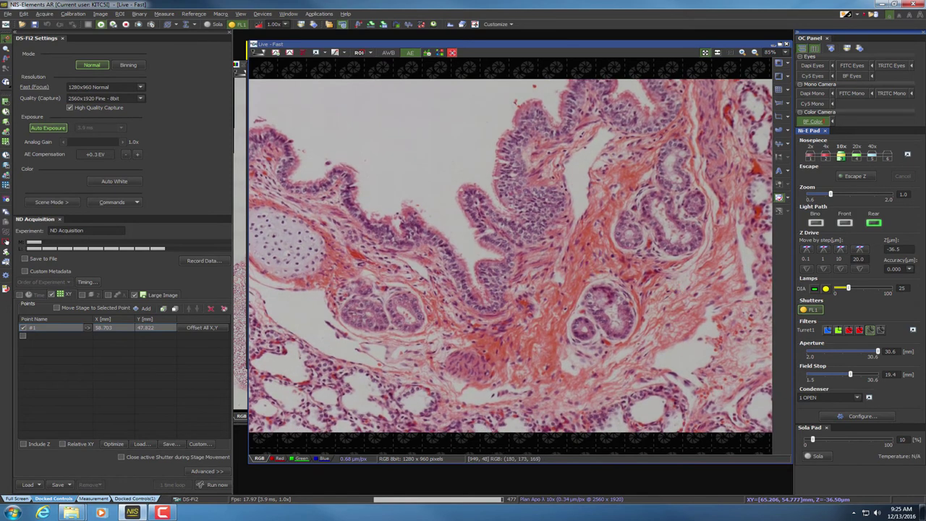
Capture the 10X field with cartilage and glands and enlarge the captured image to show the whole field
click(138, 26)
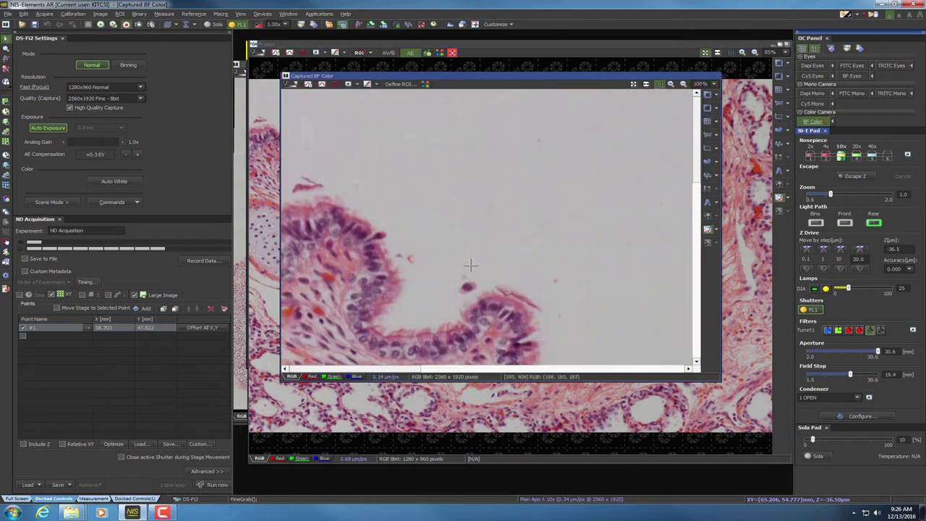
click(708, 75)
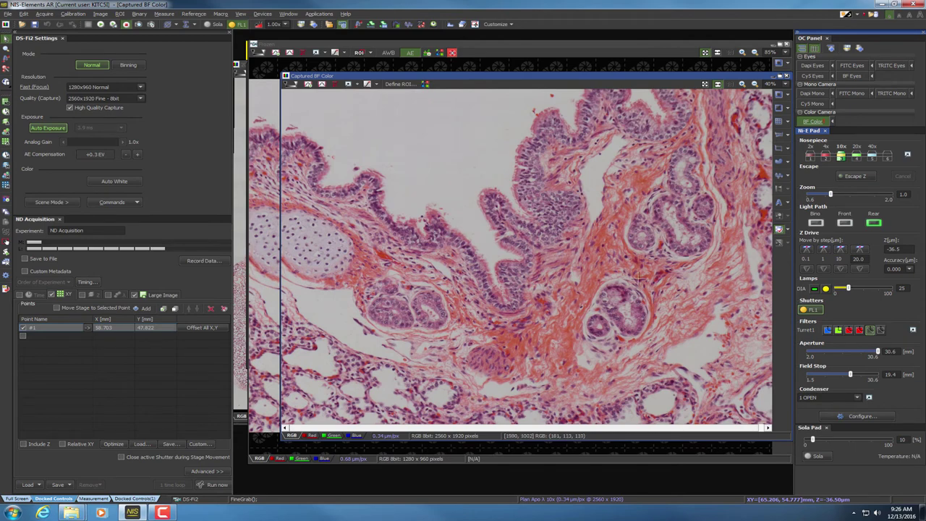
double_click(625, 367)
scroll(622, 364, up, 2)
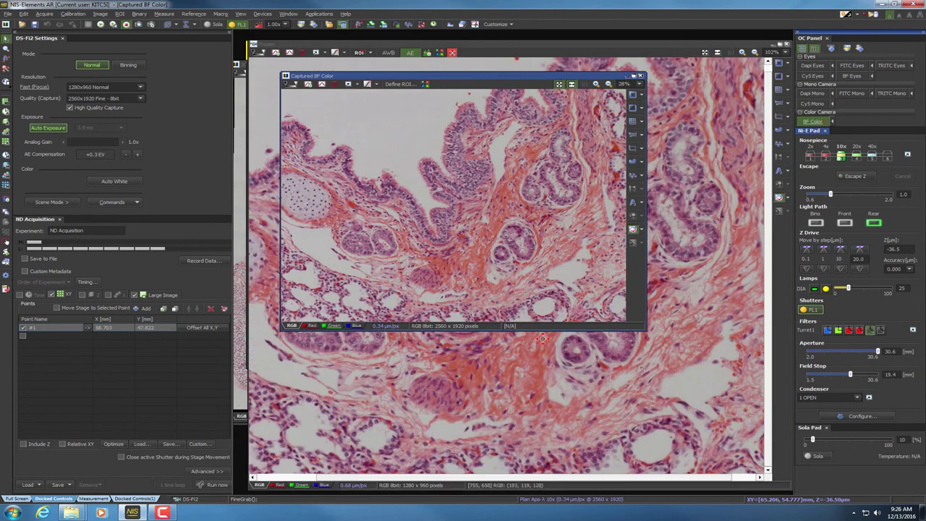
scroll(542, 332, up, 1)
double_click(541, 281)
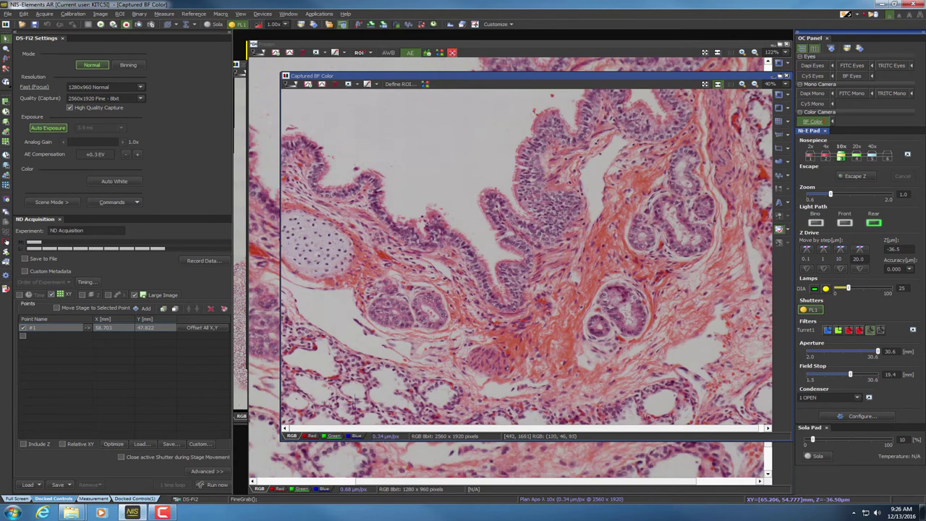
Open the save settings for the new capture and name the file 2016-12-13_10X_HE_LMH-D038-RLL-7A1.13_002
click(7, 14)
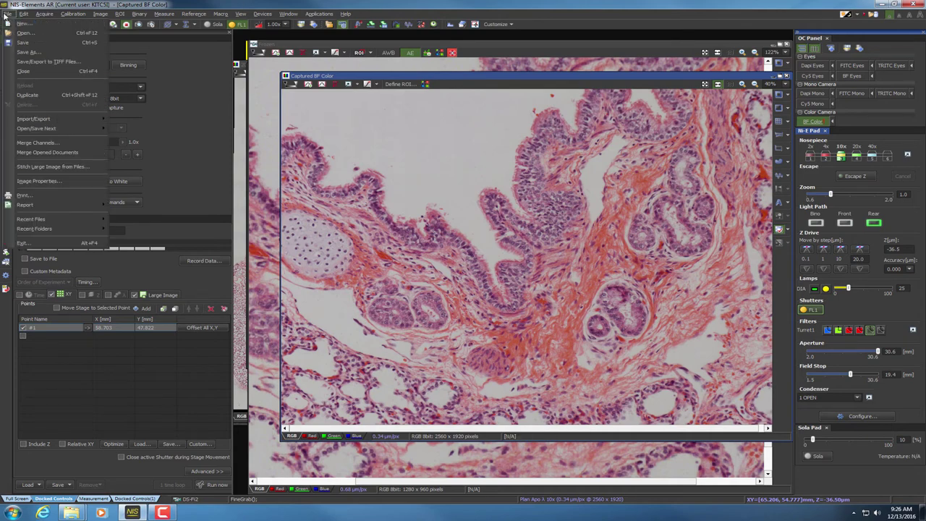
click(24, 52)
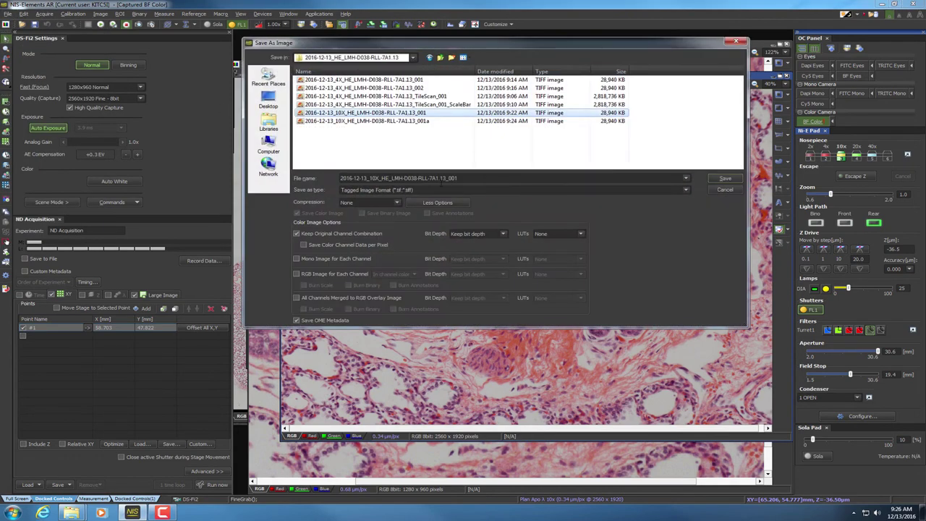
click(471, 178)
key(BackSpace)
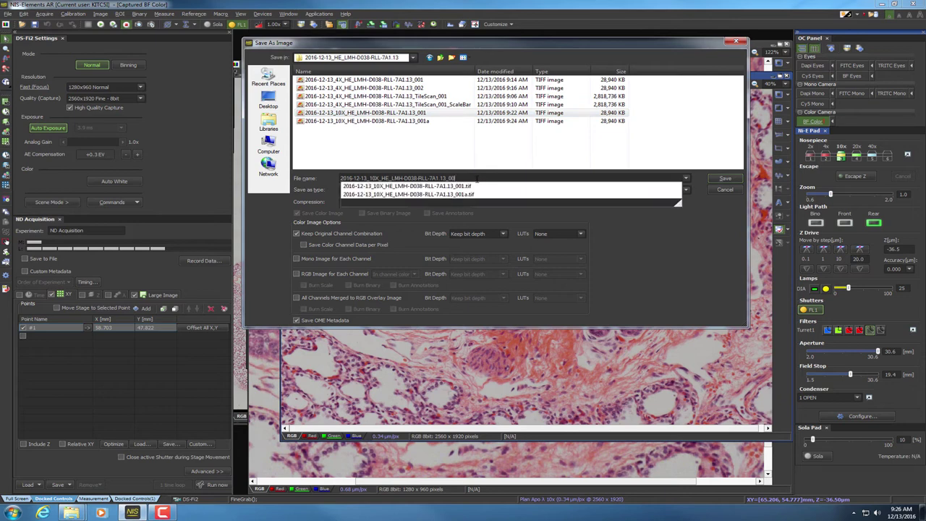
text(2)
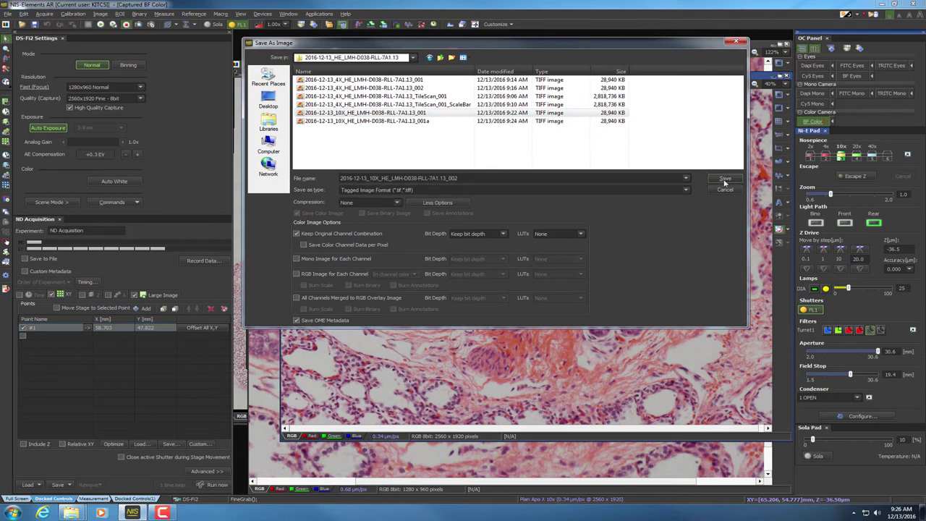
Choose Scale 8 bit to 16 bit, save capture 002 as TIFF, accept its image properties and move its window aside
click(502, 234)
click(493, 256)
click(504, 234)
click(477, 252)
click(726, 179)
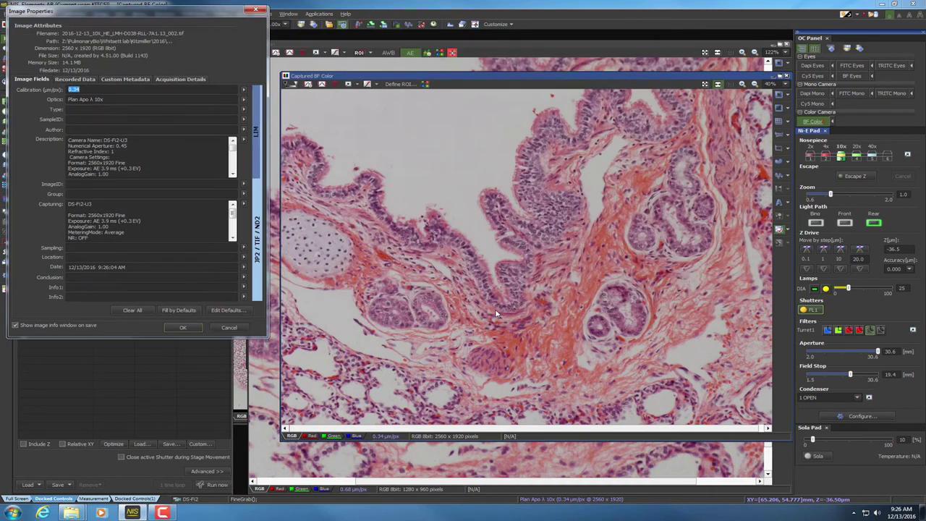
click(182, 327)
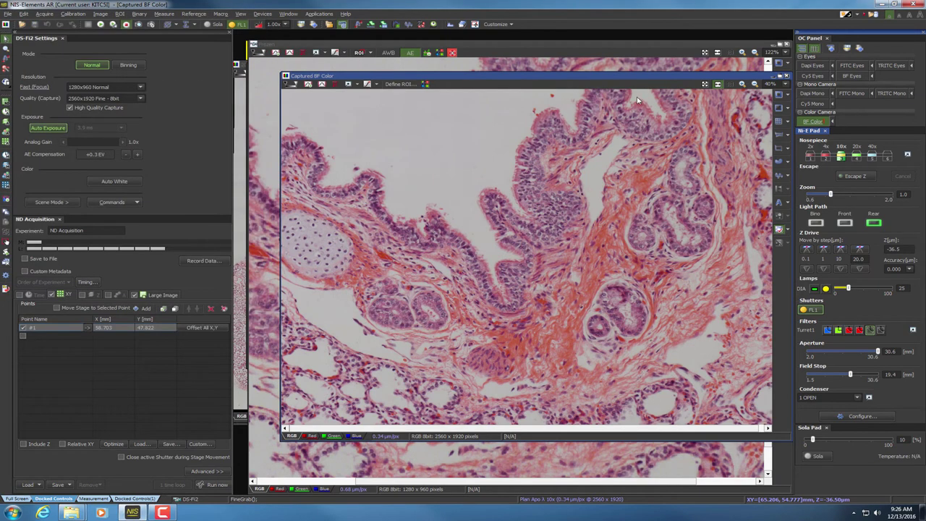
drag(640, 80, 544, 115)
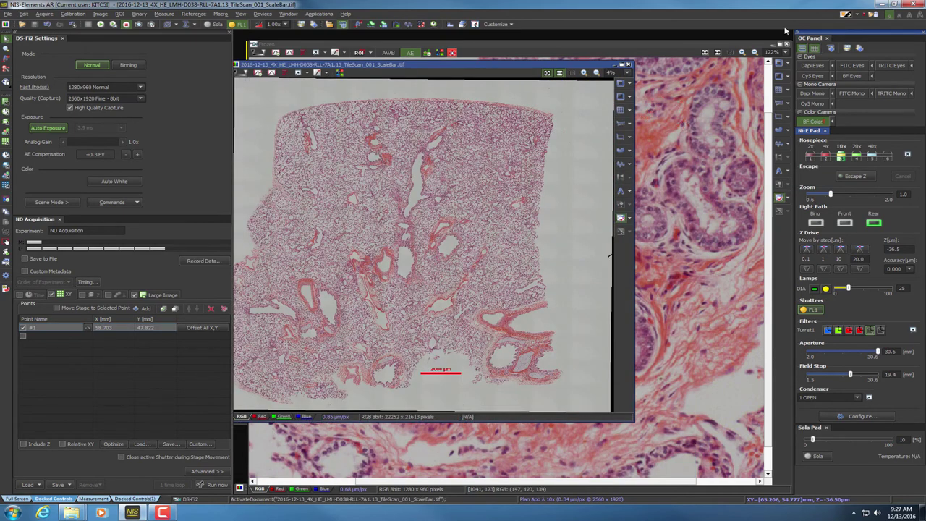
Close the frozen live image and centre the stage on the glands along the airway wall in the 4X 002 capture
click(716, 181)
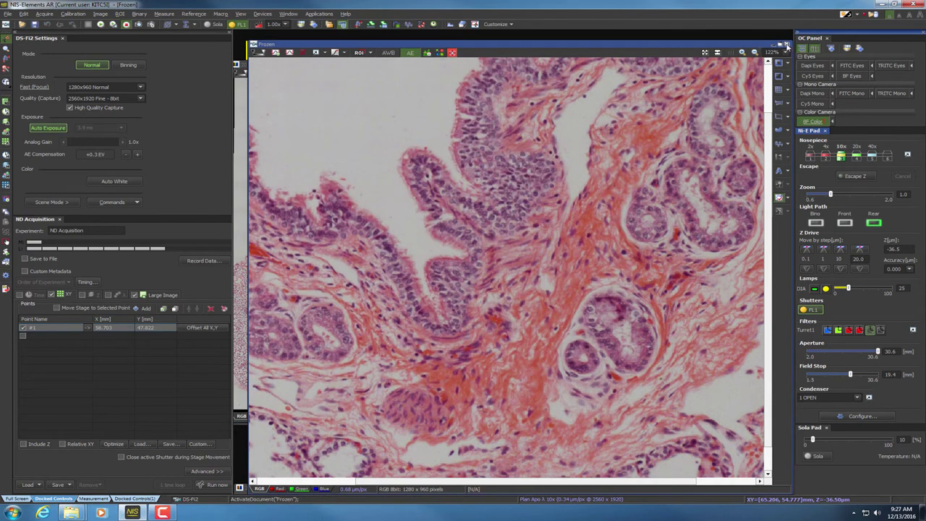
key(ctrl+F4)
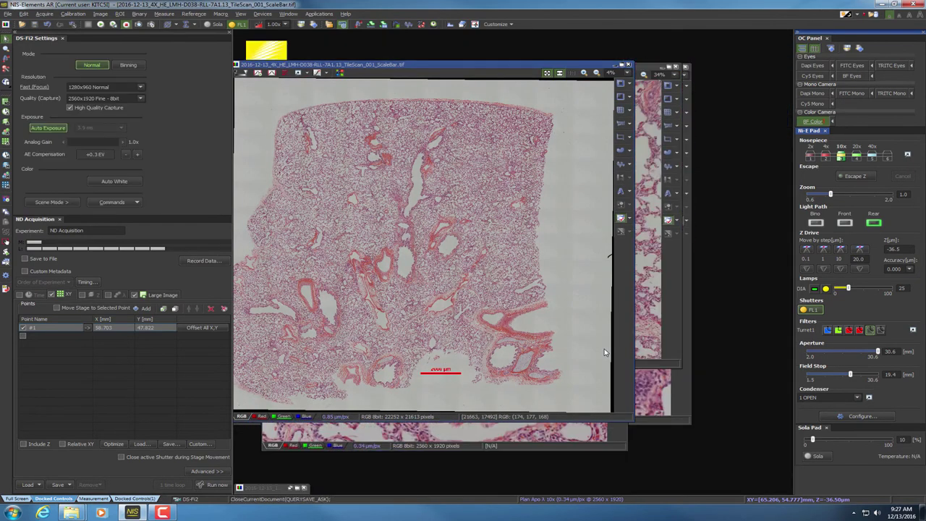
click(669, 336)
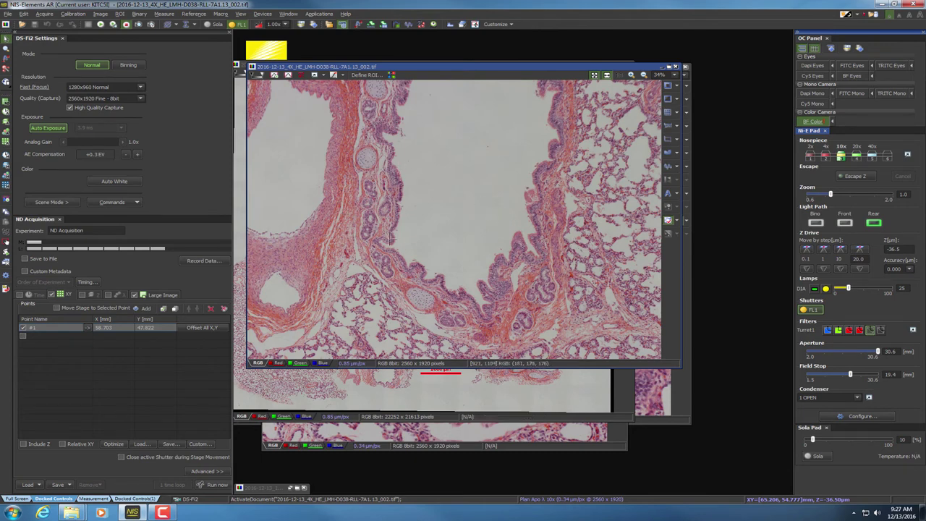
right_click(373, 207)
click(398, 215)
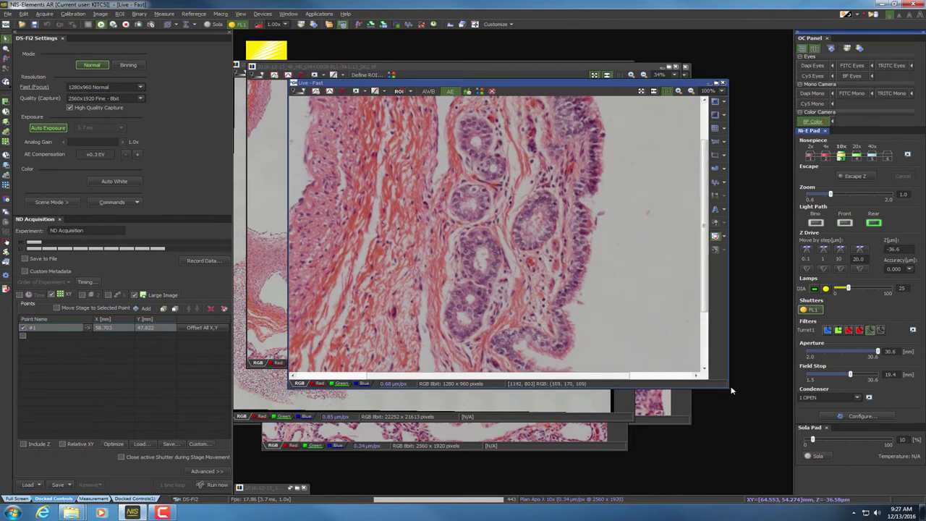
Shift the stage to frame the glands beside the airway epithelium in the live image and capture the 10X field
drag(729, 388, 791, 493)
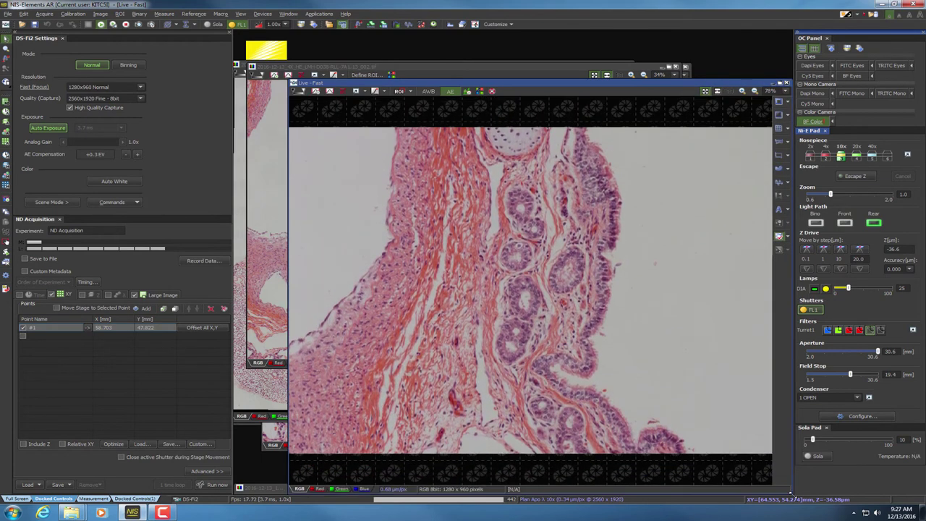
click(491, 91)
drag(529, 206, 533, 259)
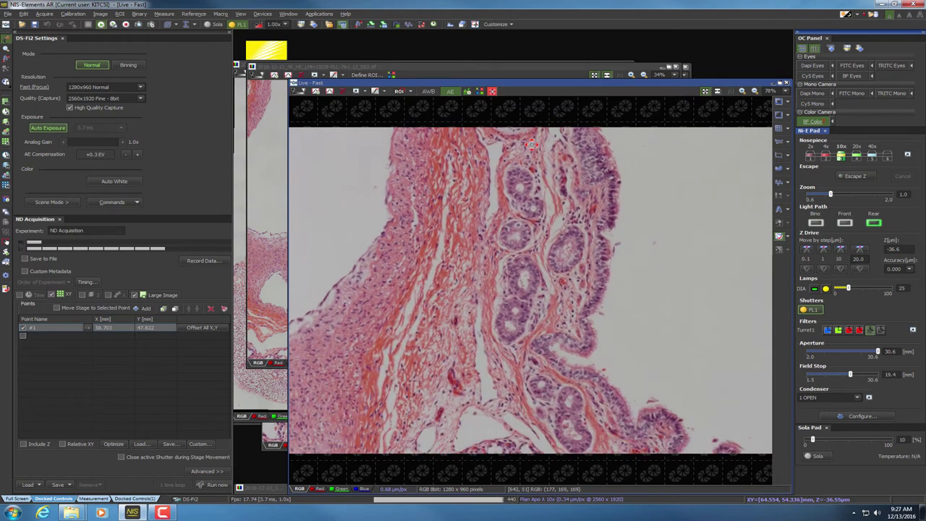
drag(537, 236, 545, 215)
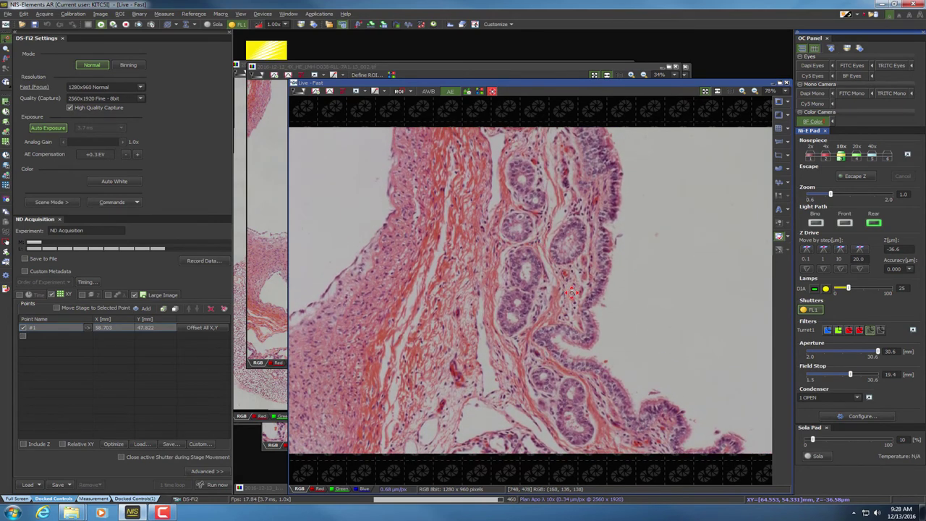
click(138, 24)
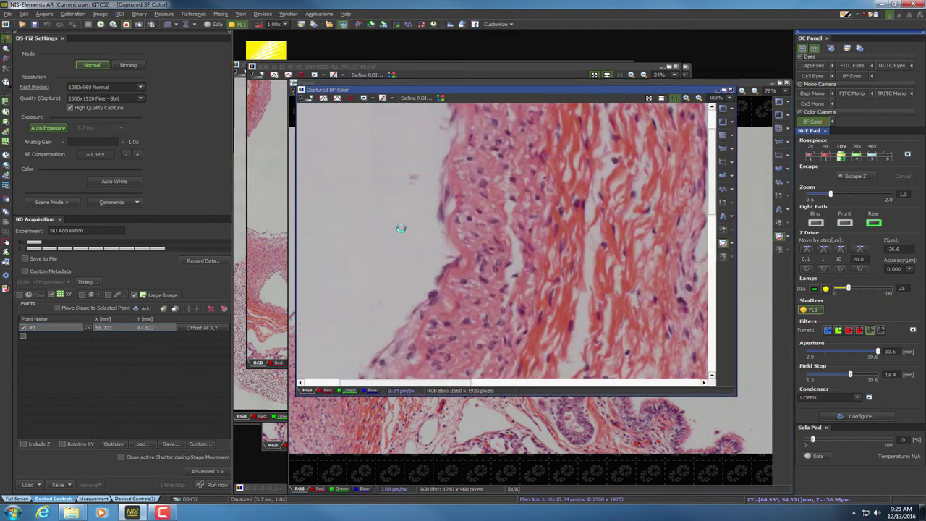
scroll(474, 246, down, 4)
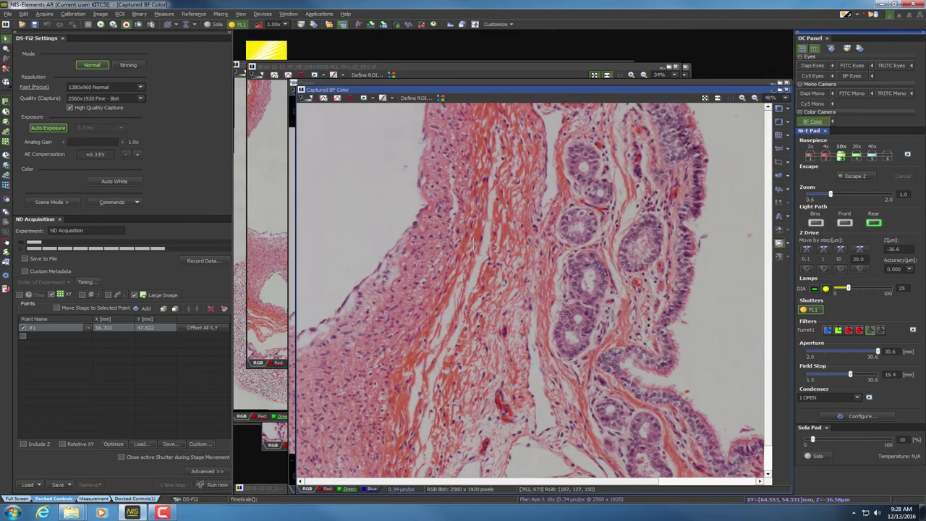
Save the capture as TIFF named 2016-12-13_10X_HE_LMH-D038-RLL-7A1.13_002a with Scale 8 bit to 16 bit and accept its image properties
click(7, 14)
click(32, 55)
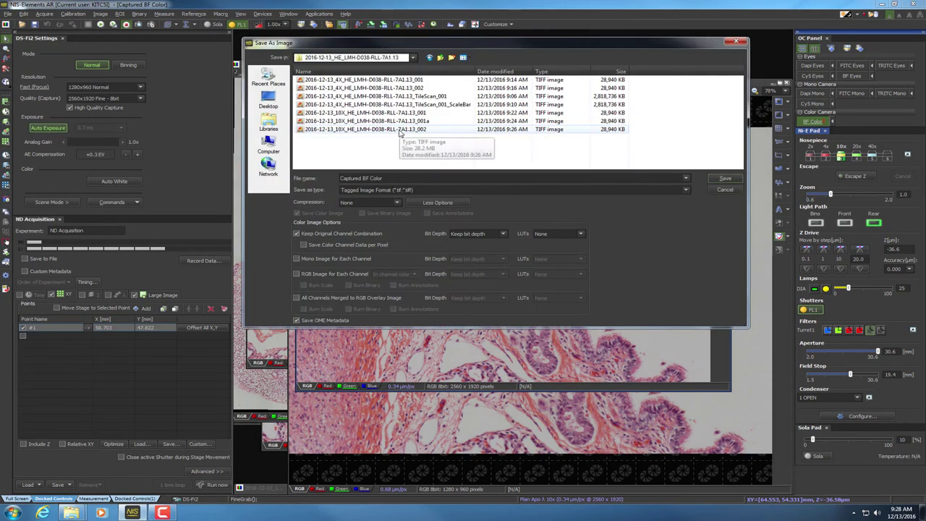
click(395, 129)
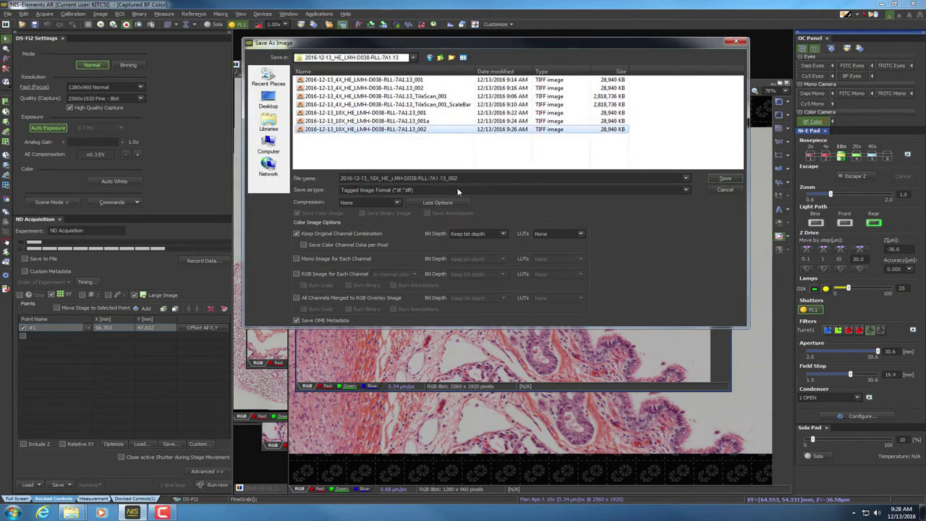
click(466, 180)
click(467, 179)
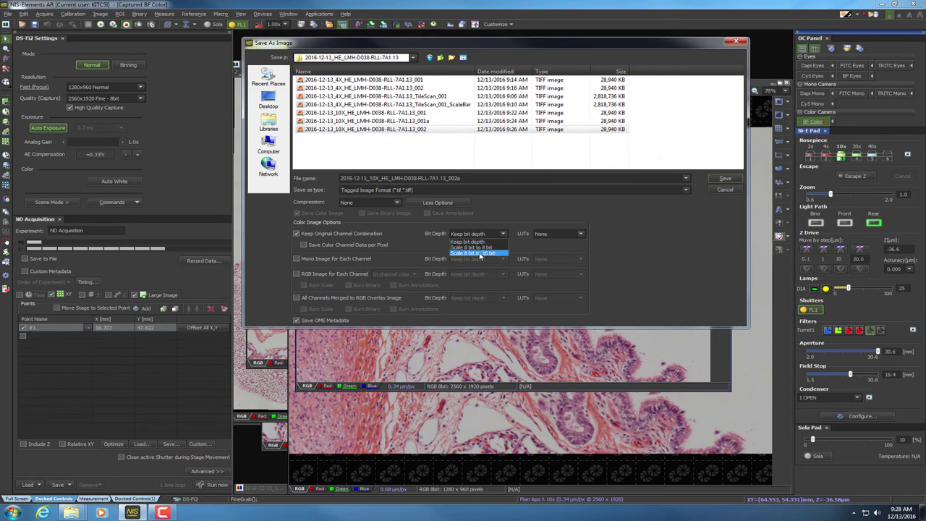
click(725, 179)
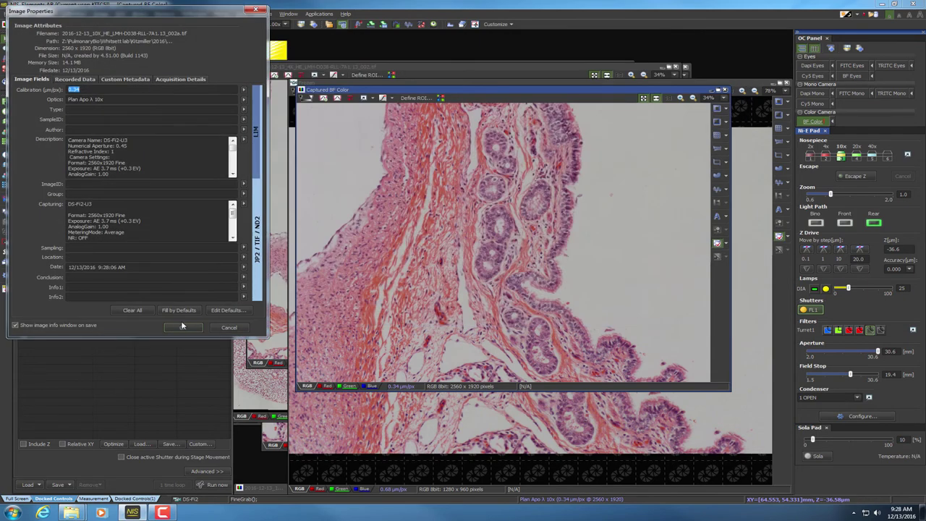
click(189, 325)
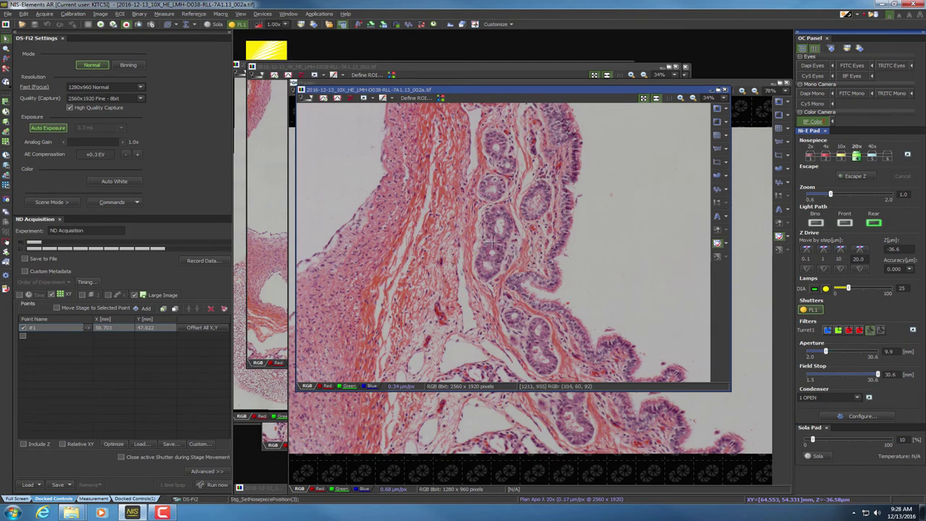
Centre the stage on the glands in the 10X 002a capture and switch auto exposure off and back on
right_click(493, 243)
click(538, 250)
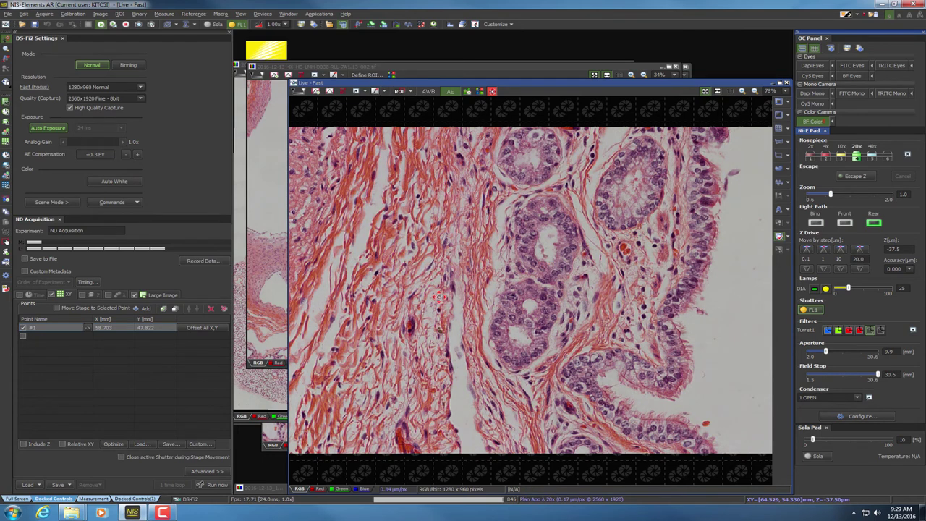
click(50, 129)
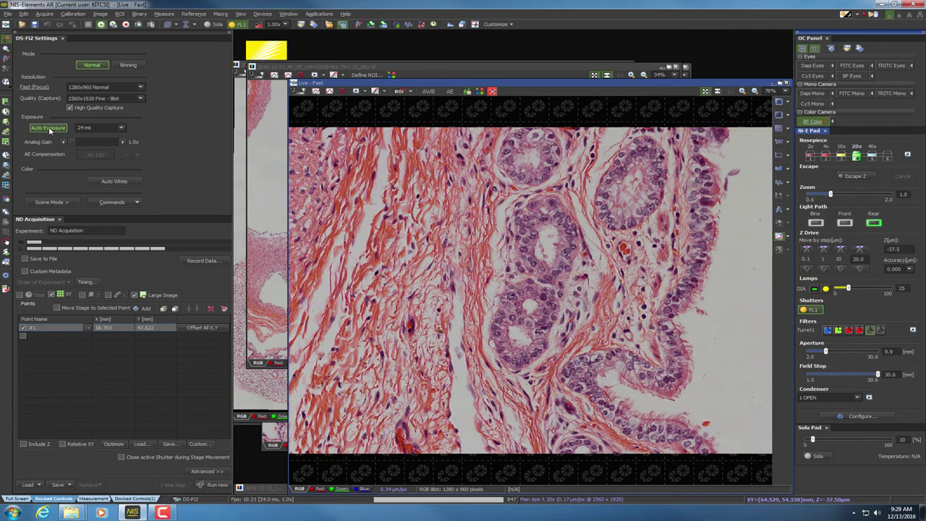
click(49, 129)
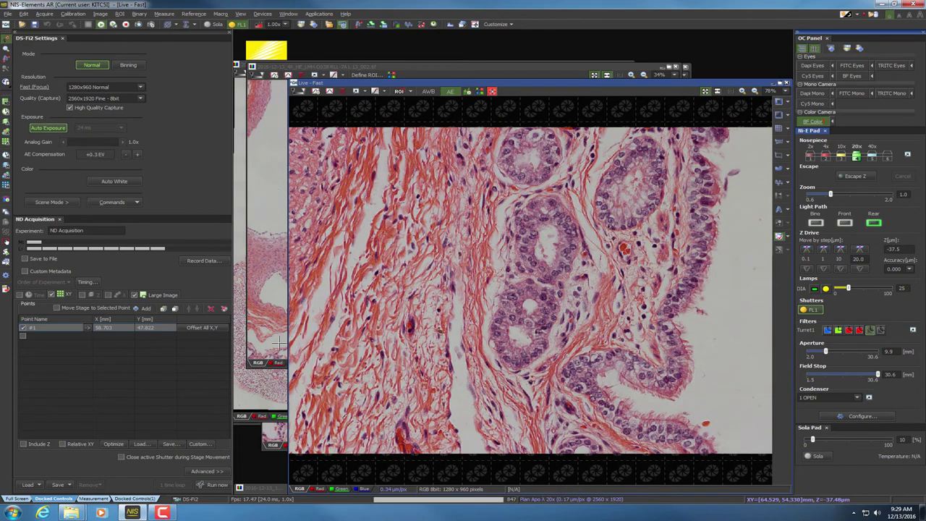
Centre the stage on a blank area beside the tissue in the scale-bar tile scan and auto white balance the live image
click(254, 389)
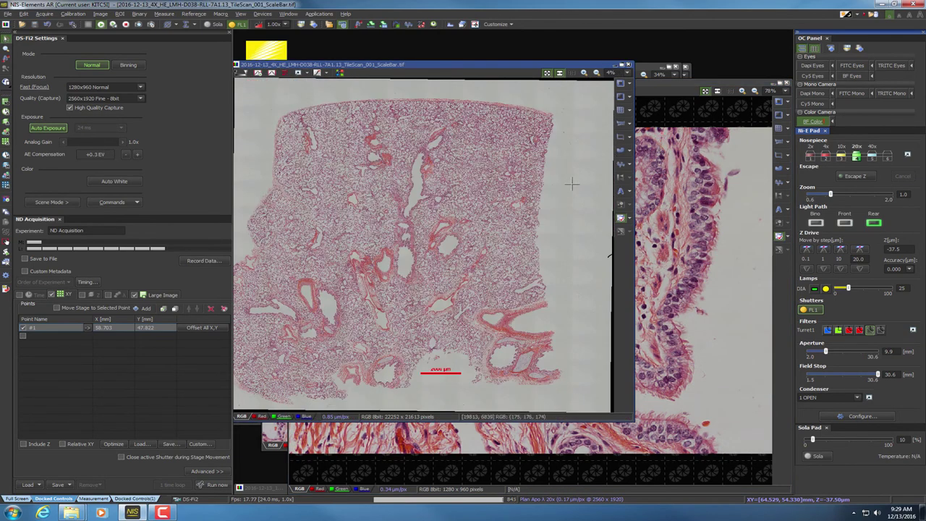
right_click(572, 184)
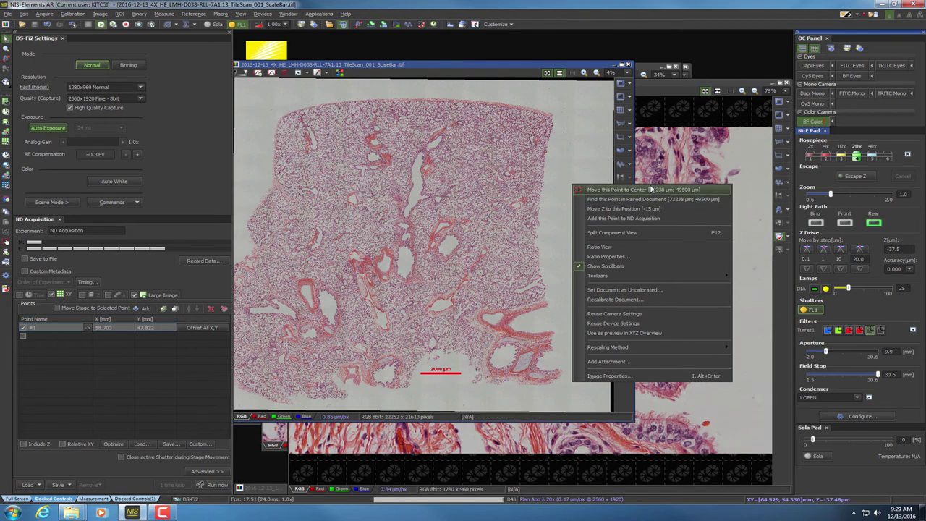
click(584, 160)
right_click(585, 161)
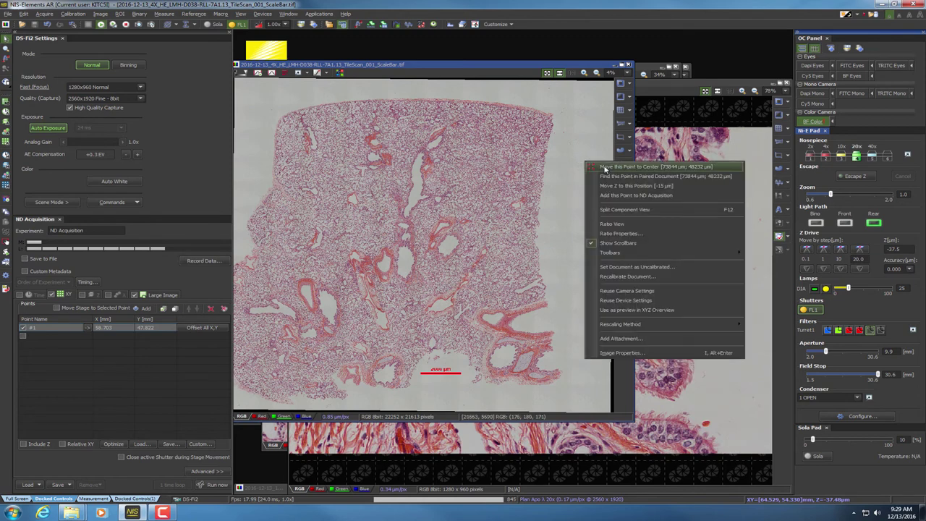
click(600, 164)
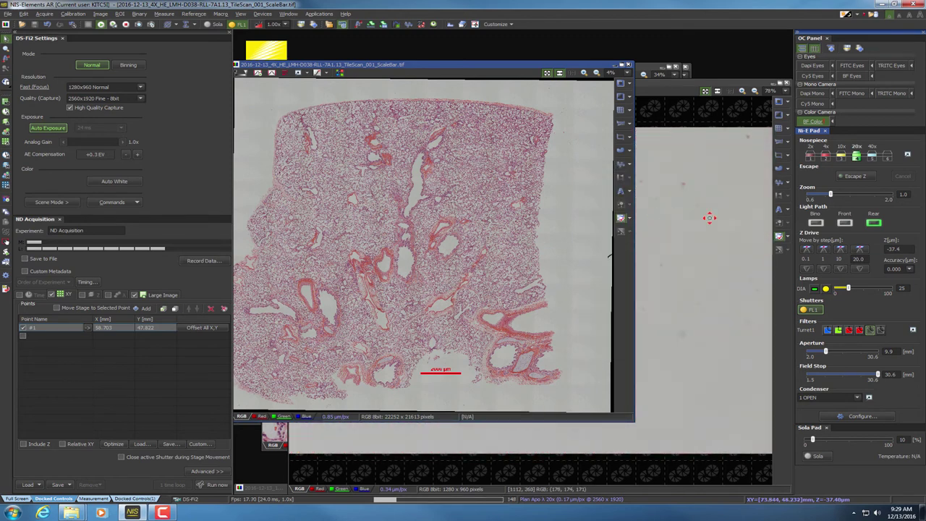
click(672, 83)
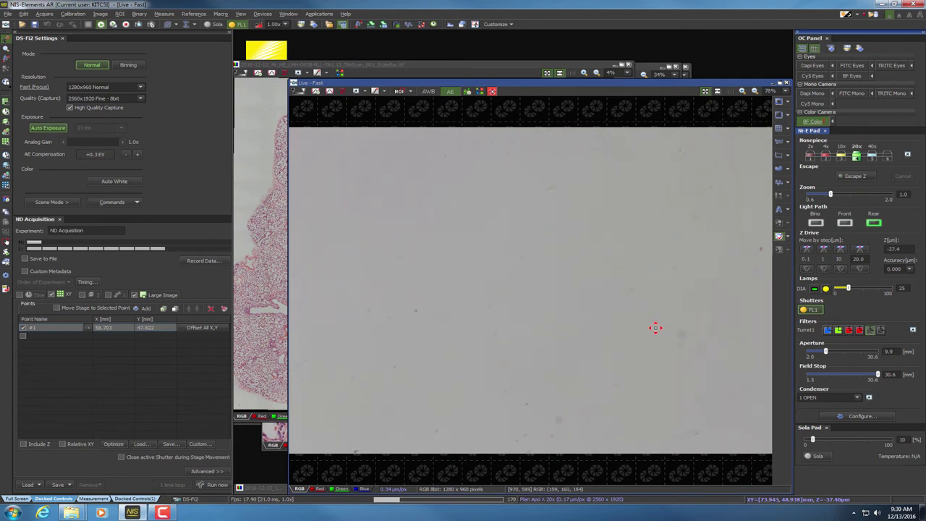
click(113, 182)
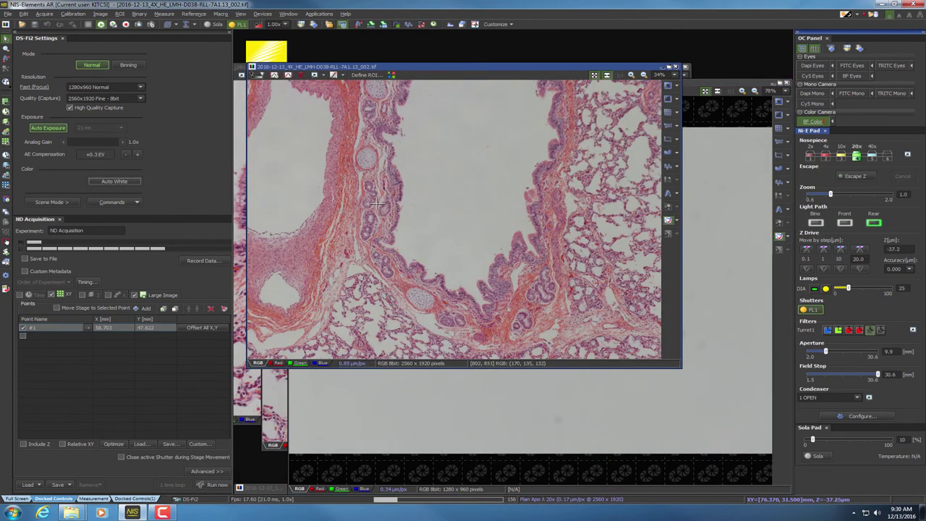
Centre the stage on the airway wall glands in the 4X 002 capture and capture that field at 20X
right_click(377, 204)
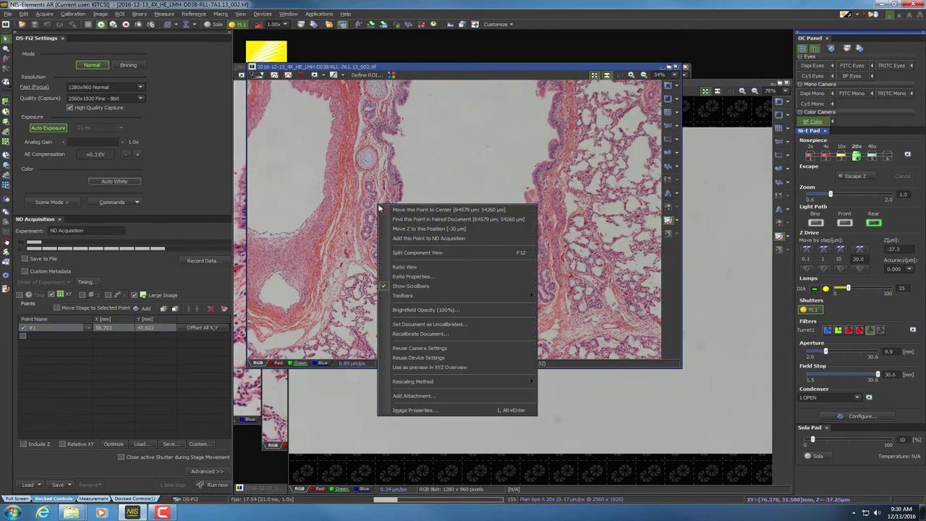
click(419, 210)
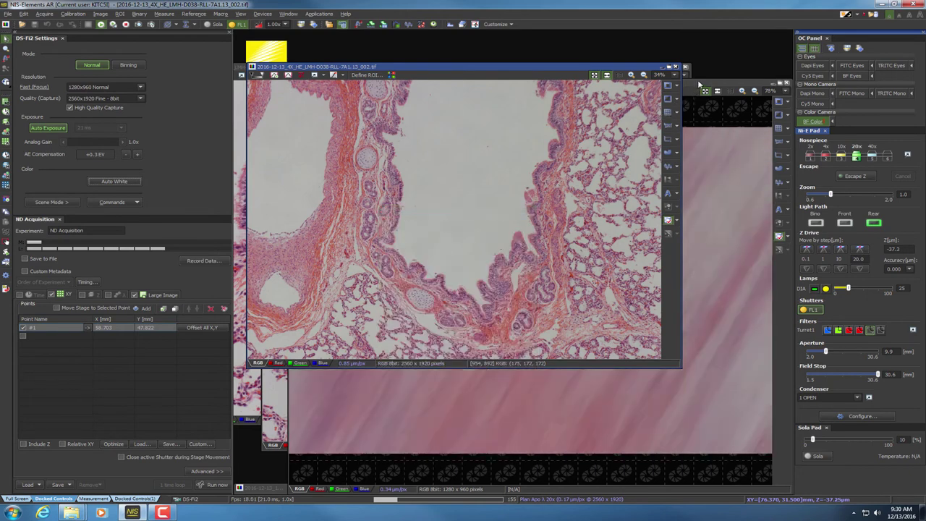
click(698, 86)
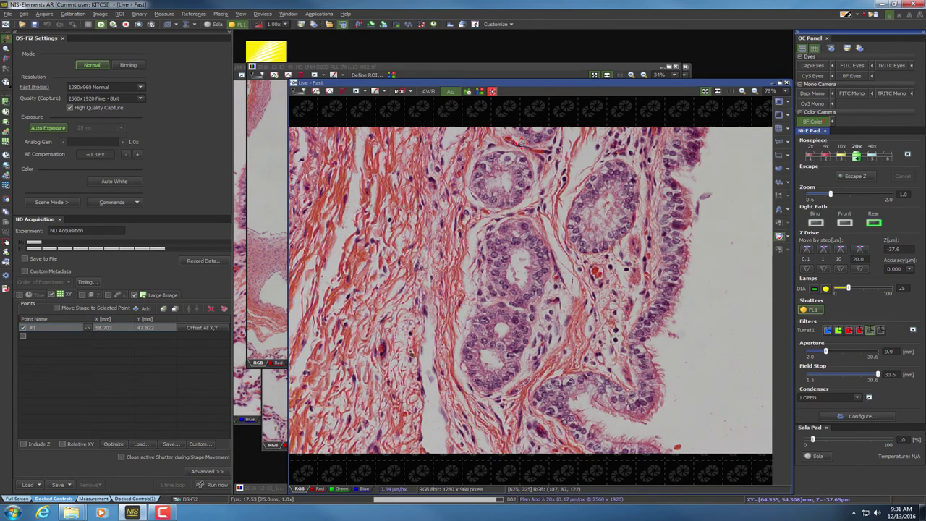
click(138, 25)
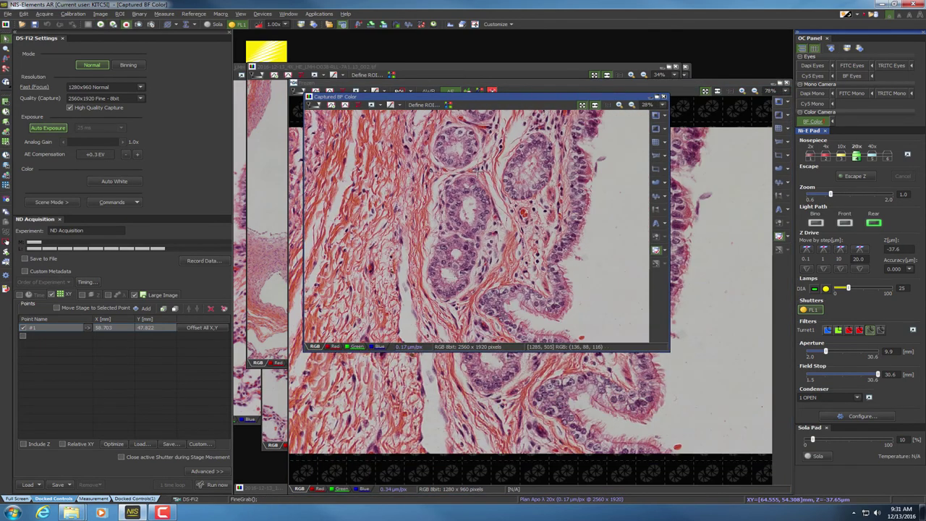
Open the save settings for the 20X capture and name the file 2016-12-13_20X_HE_LMH-D038-RLL-7A1.13_002a
click(7, 14)
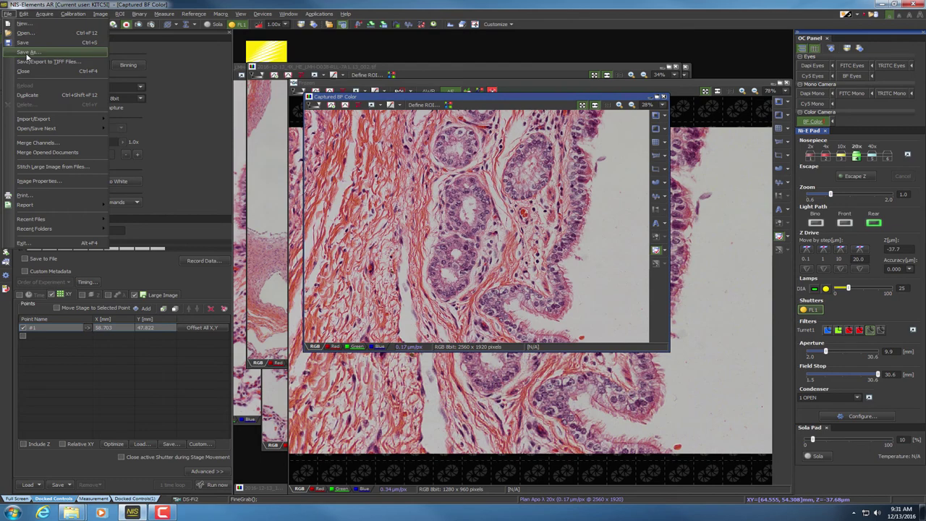
click(27, 53)
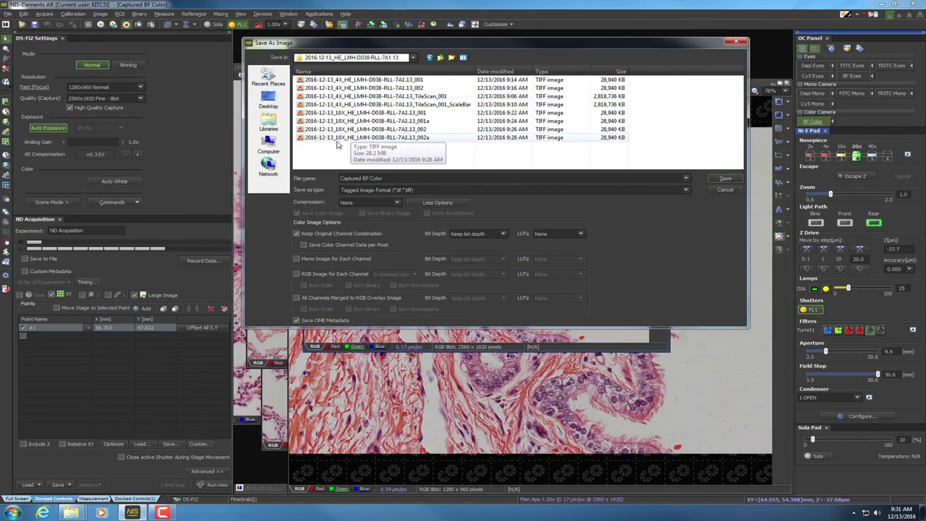
click(342, 130)
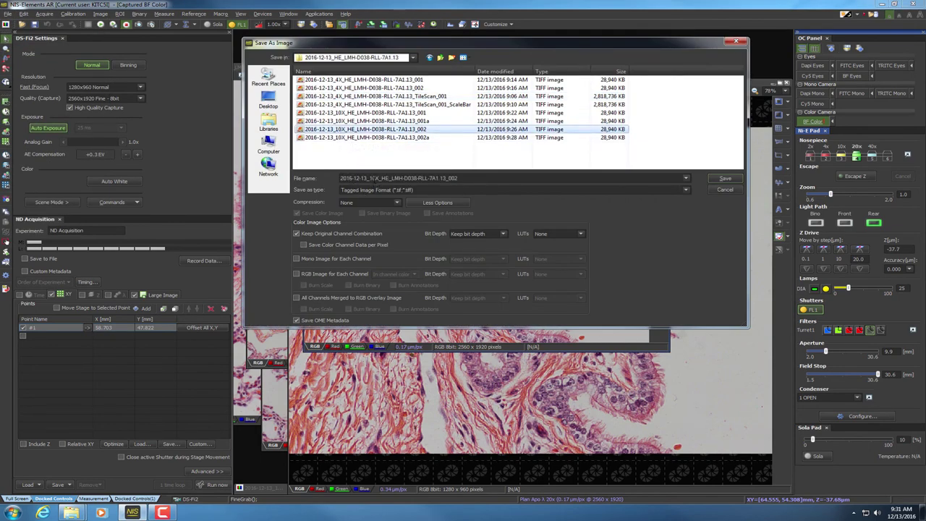
click(372, 178)
click(372, 178)
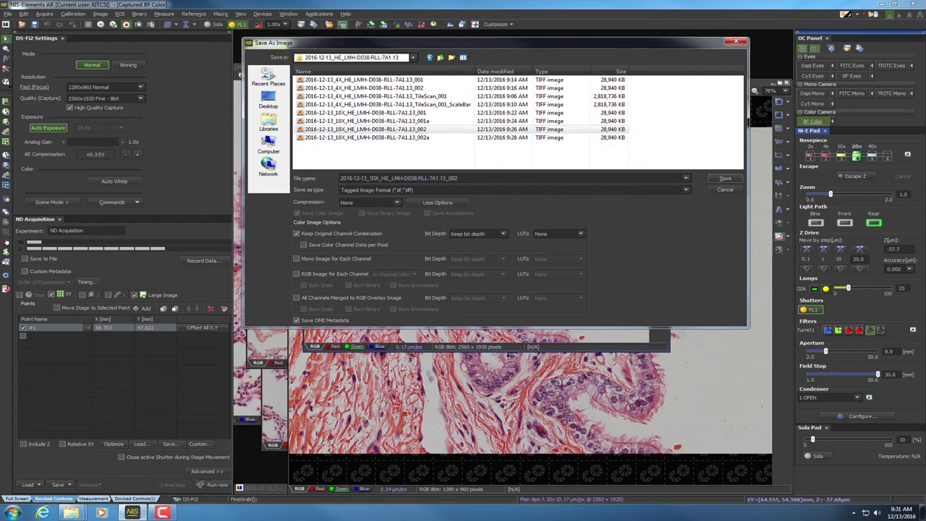
key(BackSpace)
text(20)
click(405, 139)
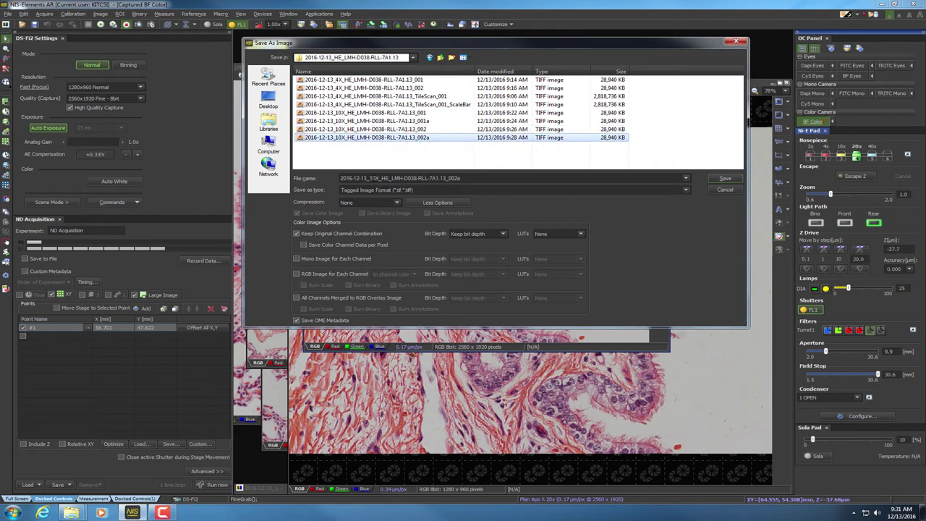
click(371, 178)
click(371, 178)
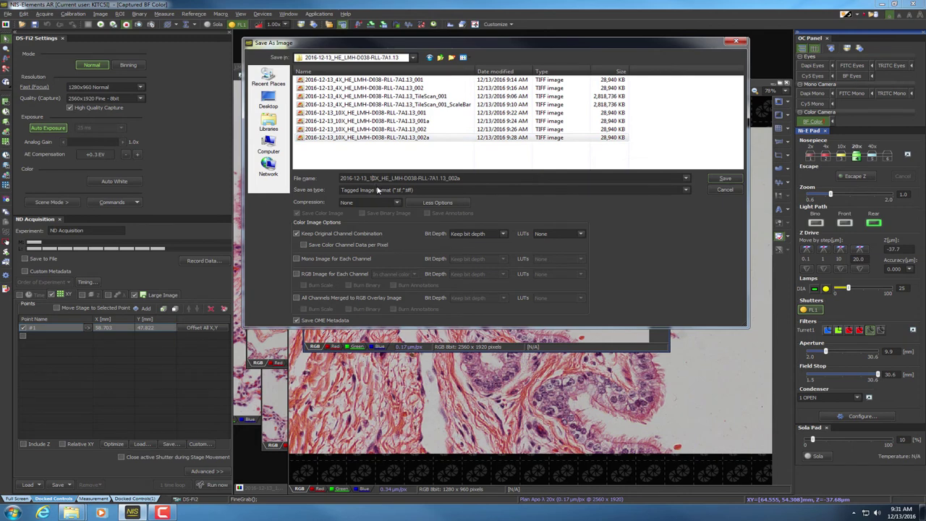
key(BackSpace)
text(2)
click(726, 179)
click(727, 179)
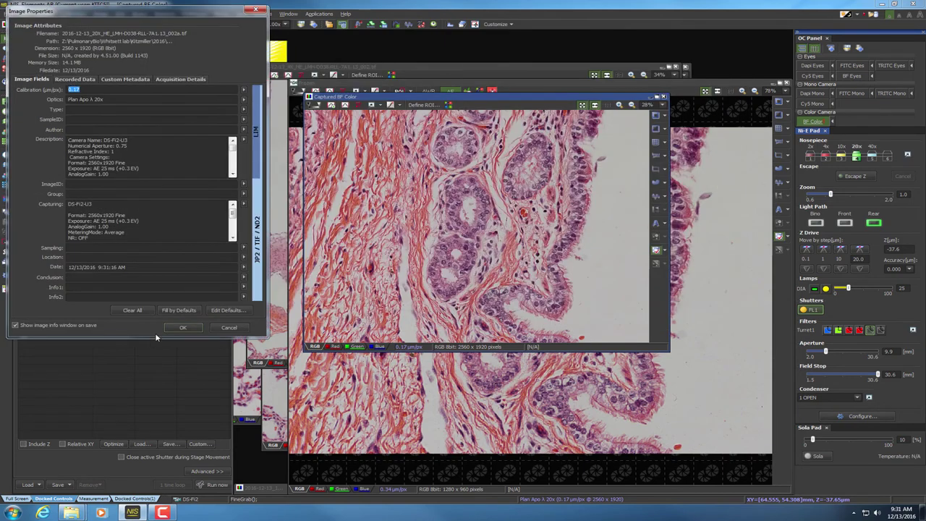
click(193, 330)
click(237, 329)
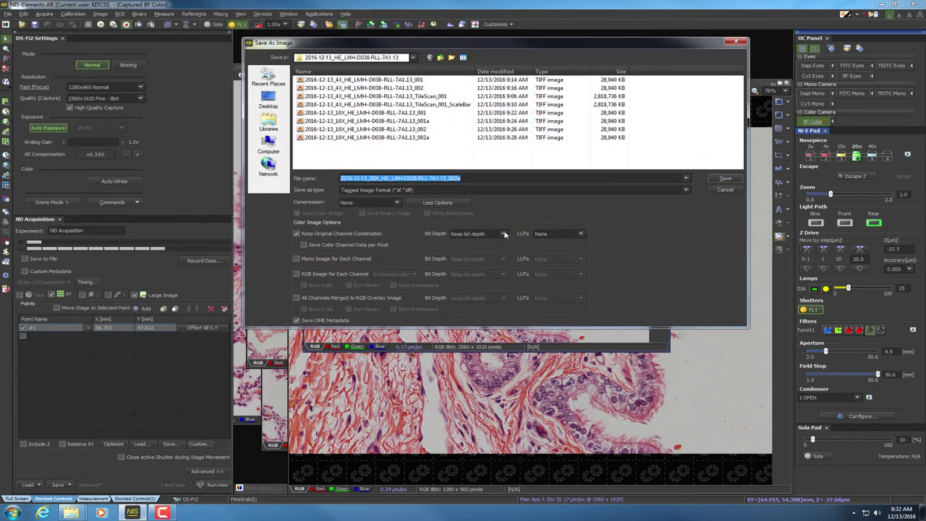
Save the 20X 002a capture with bit depth Scale 8 bit to 16 bit, and close it and the 10X 002a image
click(504, 234)
click(474, 253)
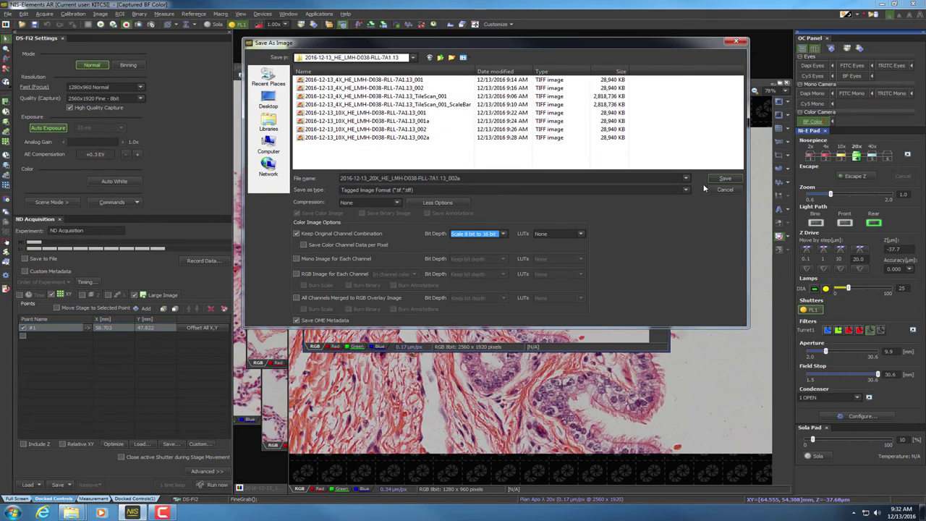
click(724, 178)
click(184, 328)
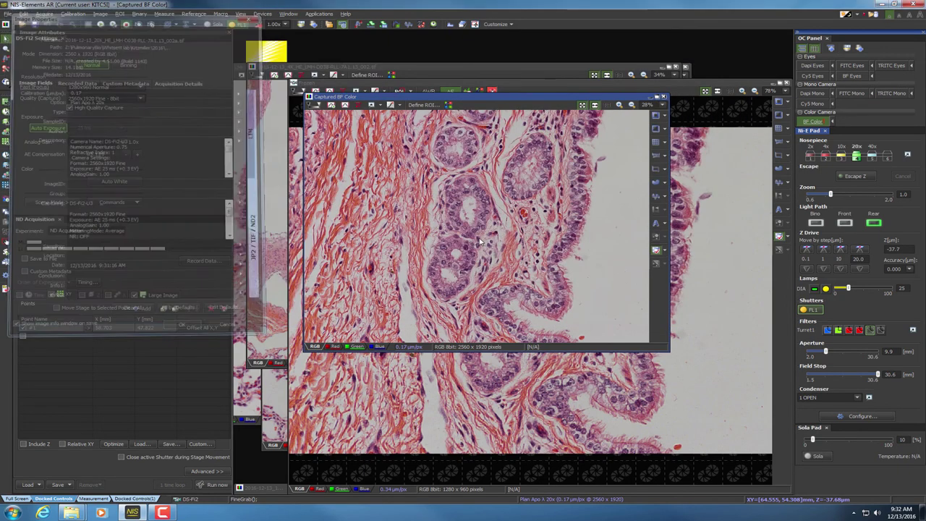
click(664, 97)
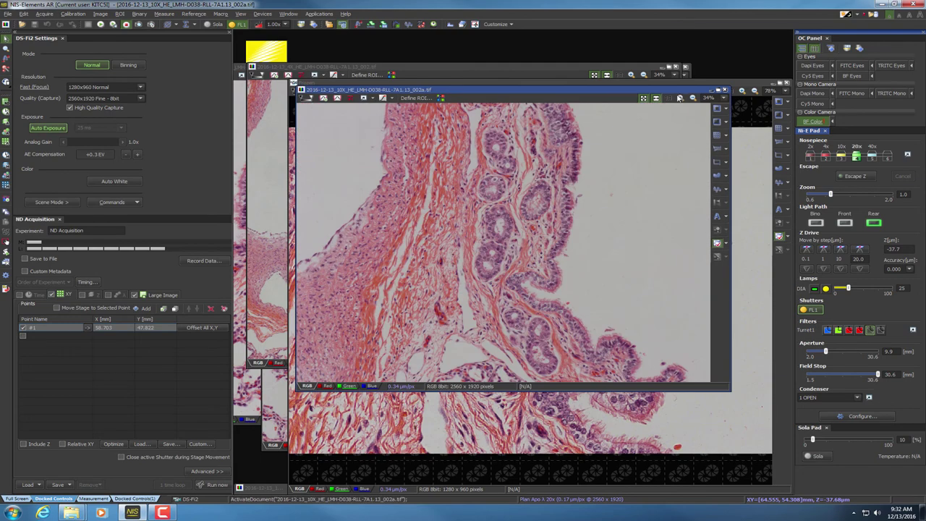
click(725, 92)
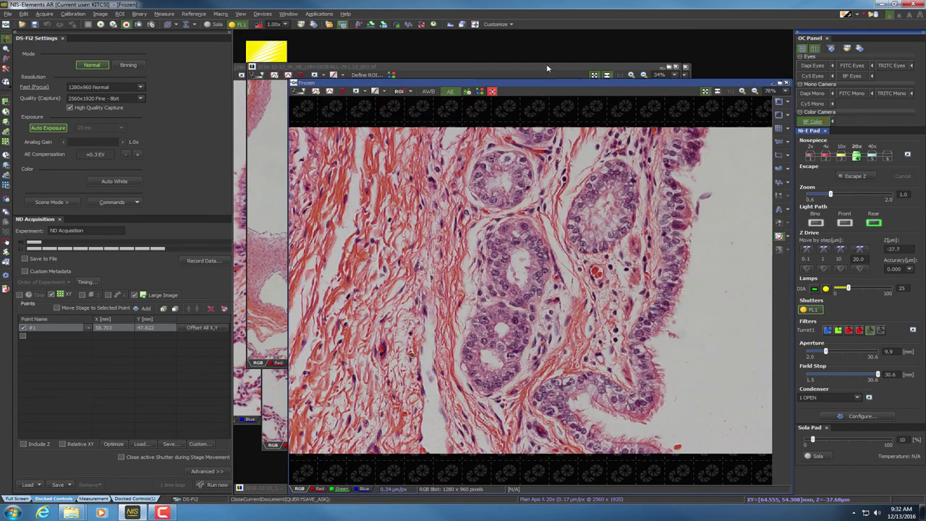
Centre the stage on the glands beside the airway's lower-right wall in the 4X 002 capture and start the live view
click(504, 70)
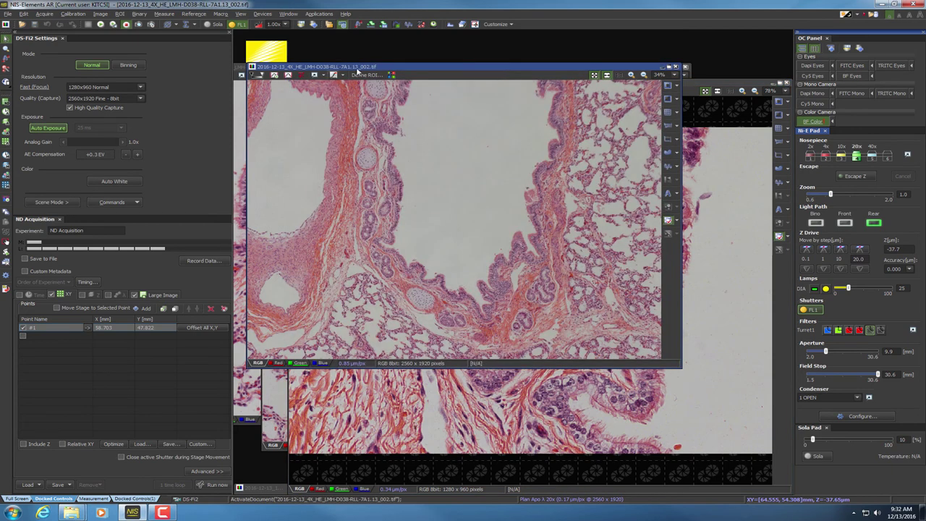
right_click(541, 289)
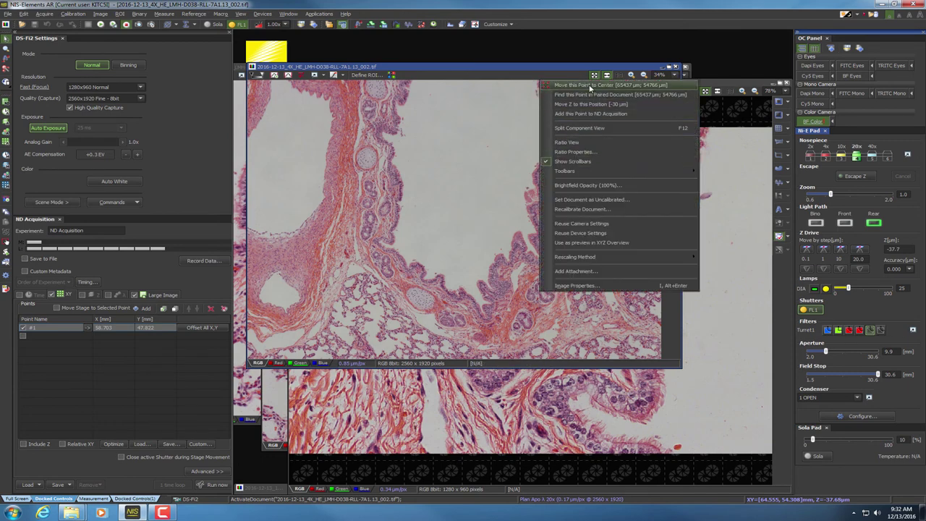
click(630, 85)
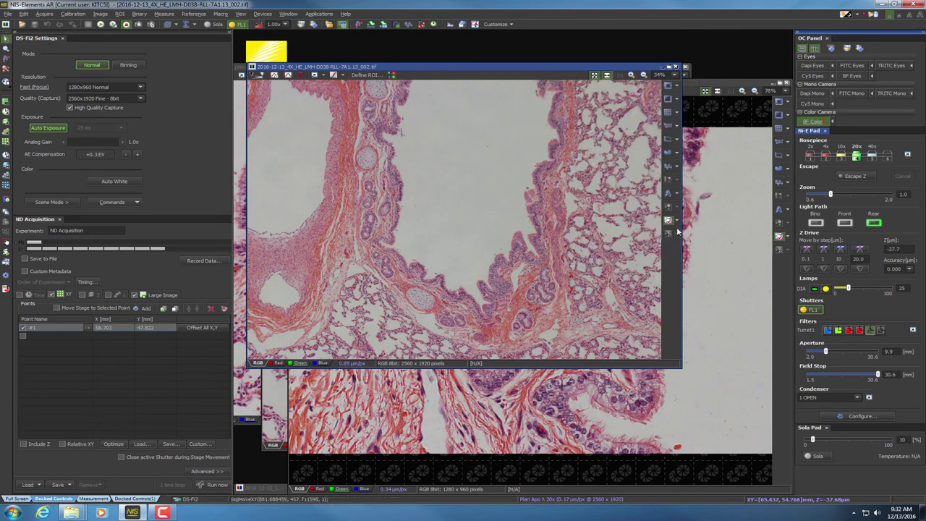
click(718, 85)
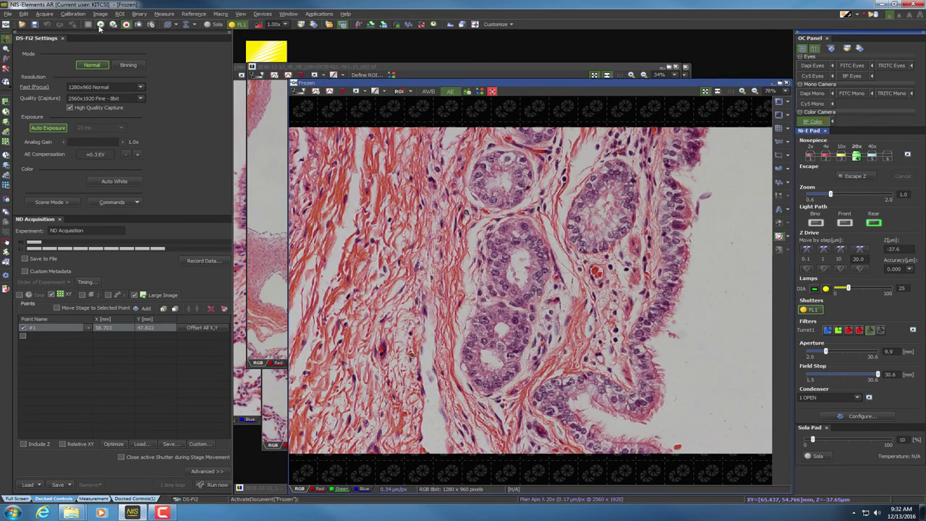
key(ctrl+l)
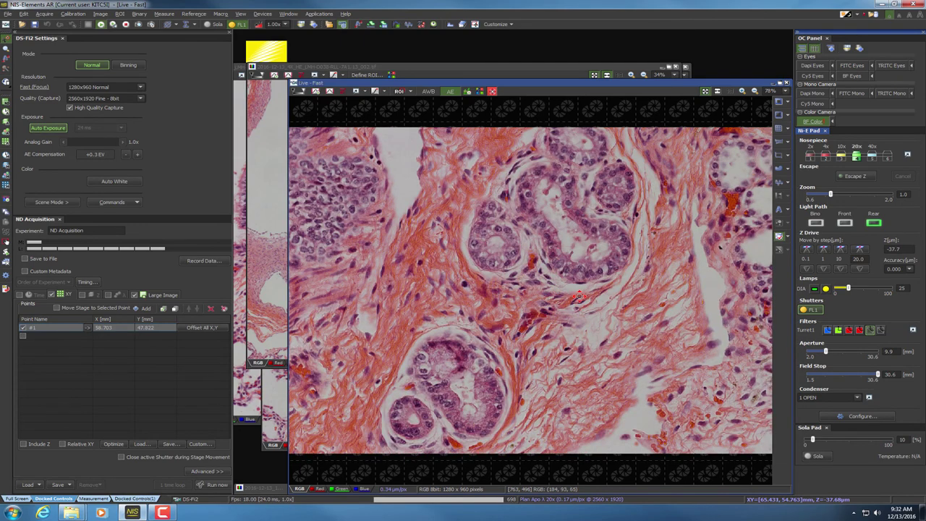
Move the stage to frame the folded airway epithelium with the glands beneath it, and capture that field at 20X
drag(579, 297, 593, 344)
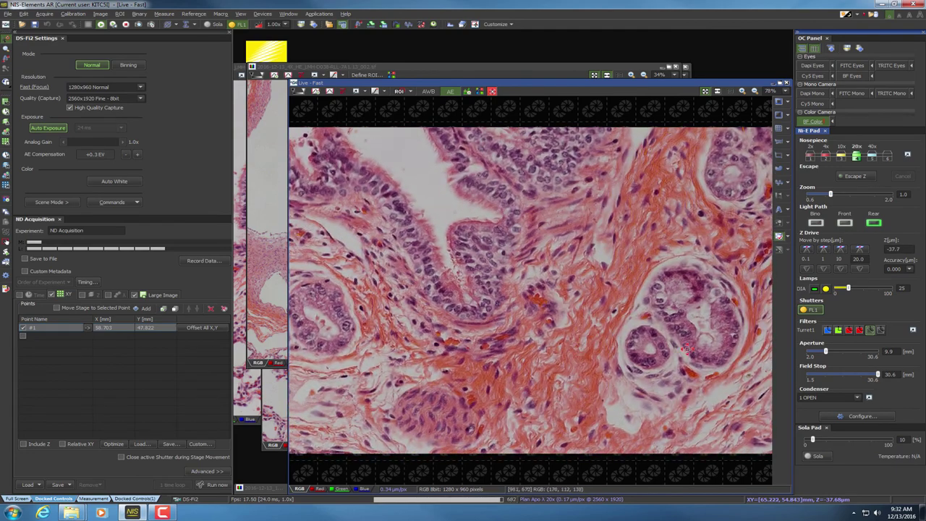
drag(686, 350, 561, 394)
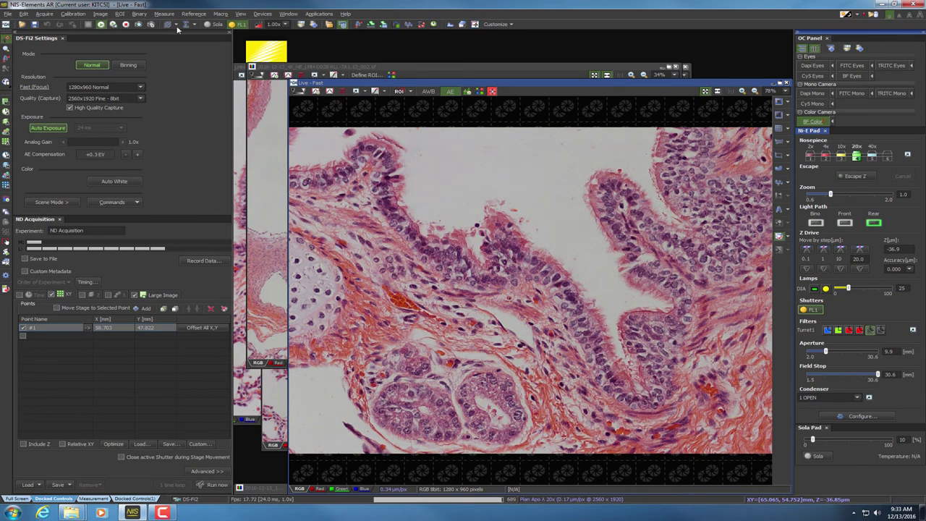
click(139, 25)
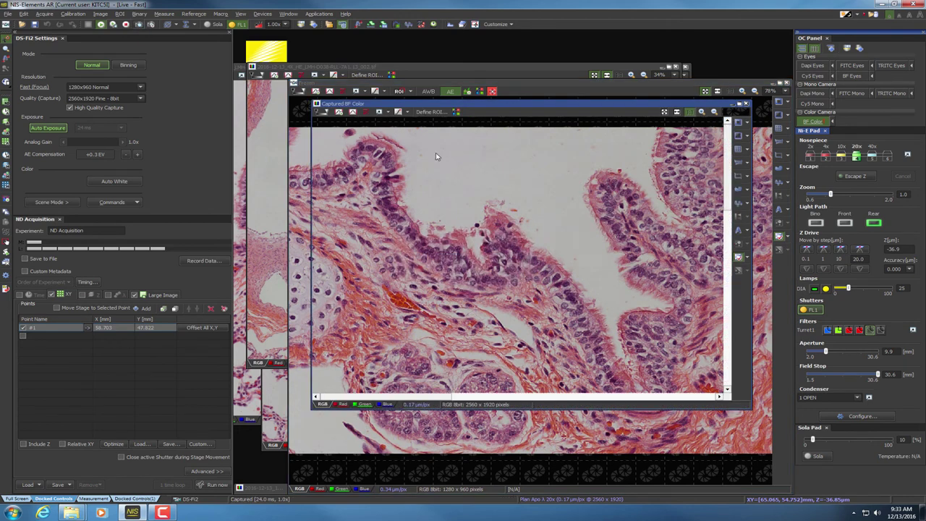
scroll(524, 348, down, 3)
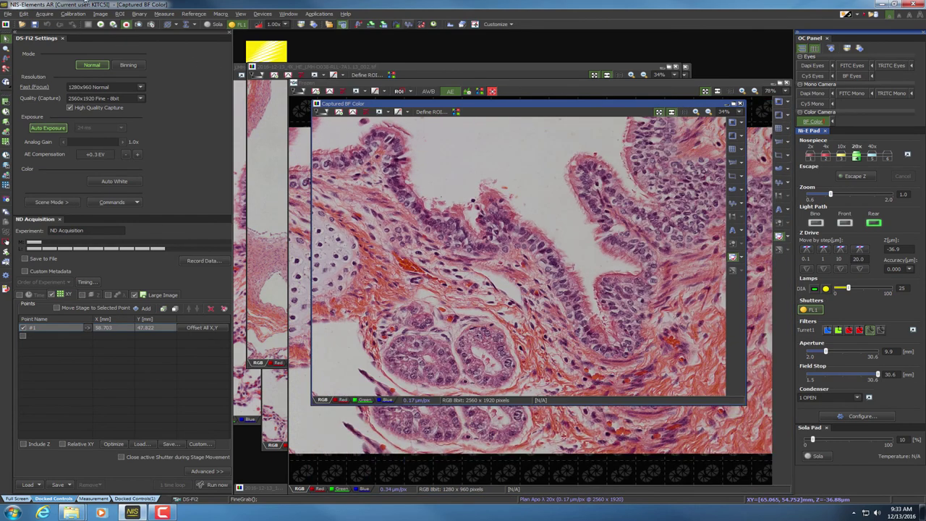
Open the save settings for the airway epithelium capture and name the file 2016-12-13_20X_HE_LMH-D038-RLL-7A1.13_002
click(14, 13)
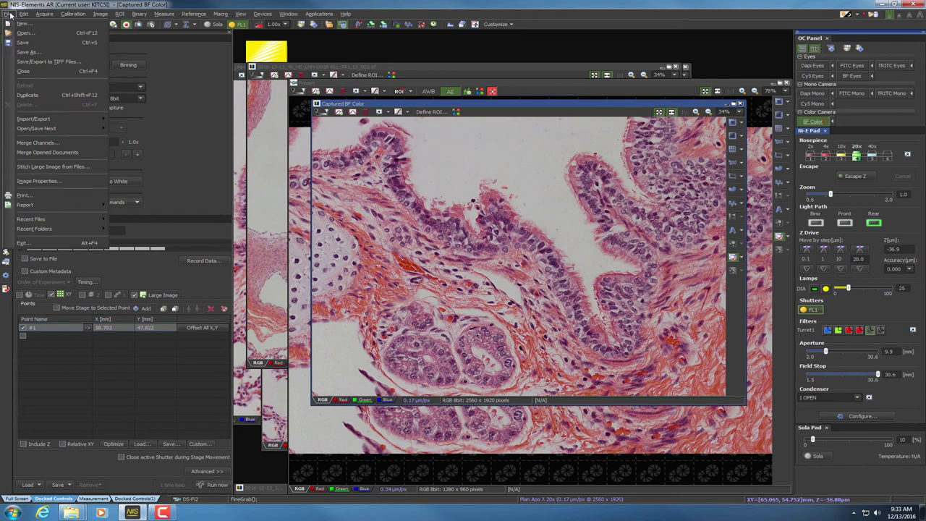
click(44, 54)
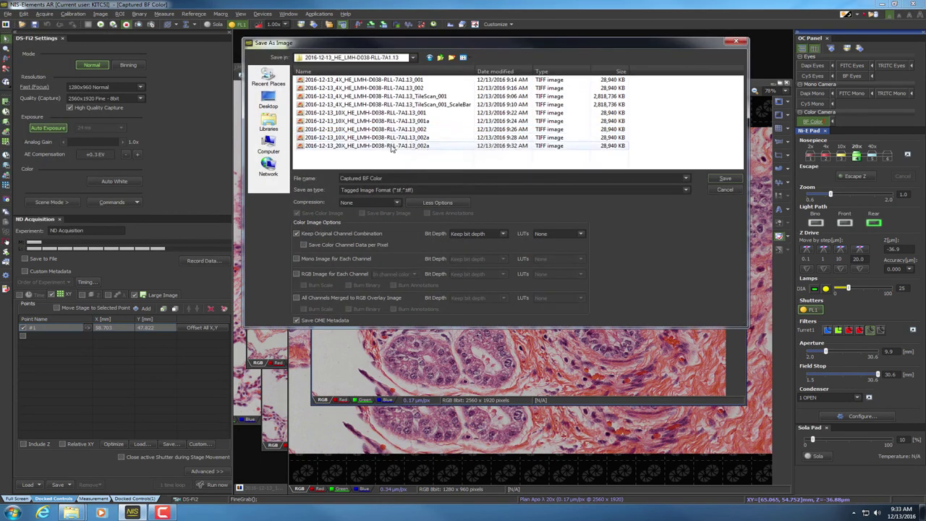
click(391, 146)
click(474, 178)
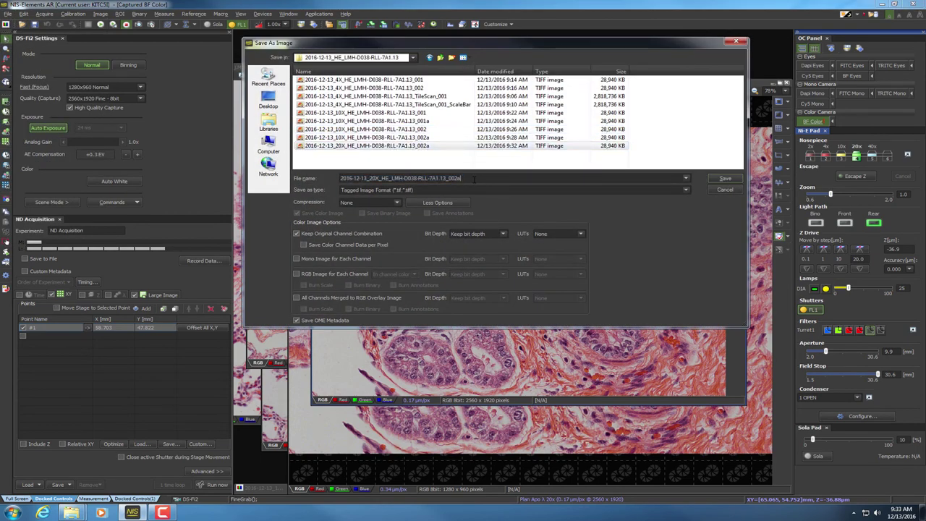
key(BackSpace)
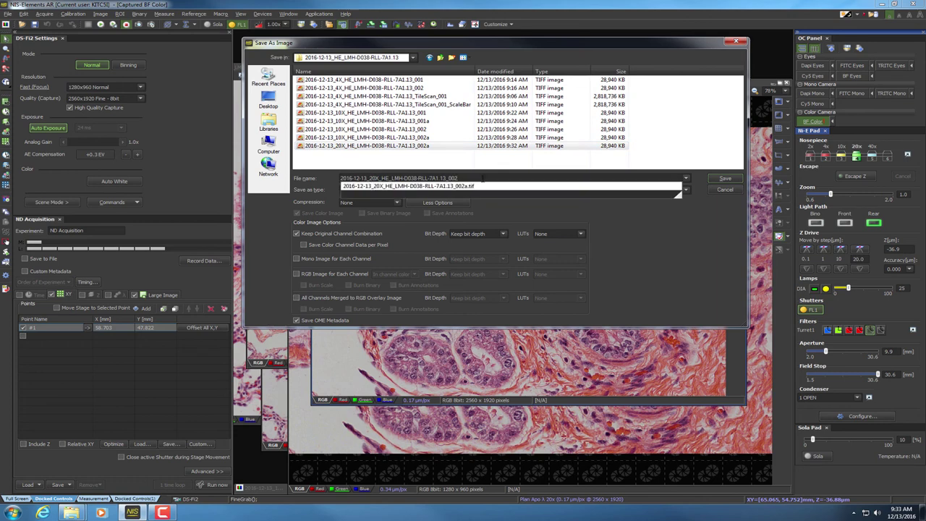
key(Escape)
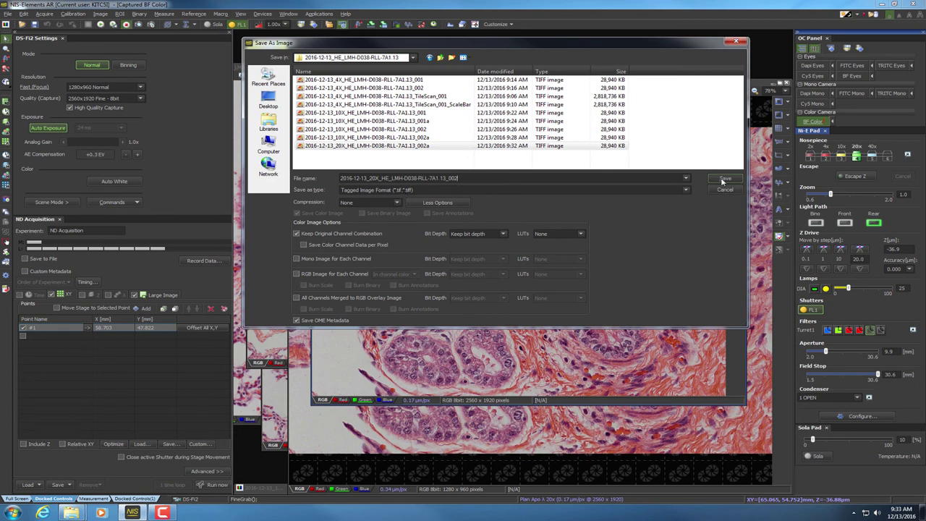
Save the 20X 002 capture with bit depth Scale 8 bit to 16 bit, and close it and the frozen live image
click(506, 232)
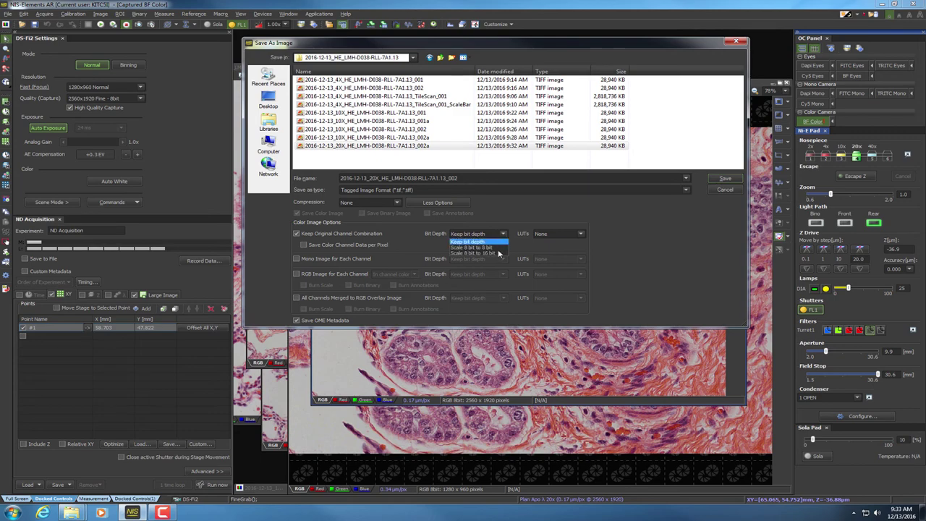
click(497, 253)
click(726, 179)
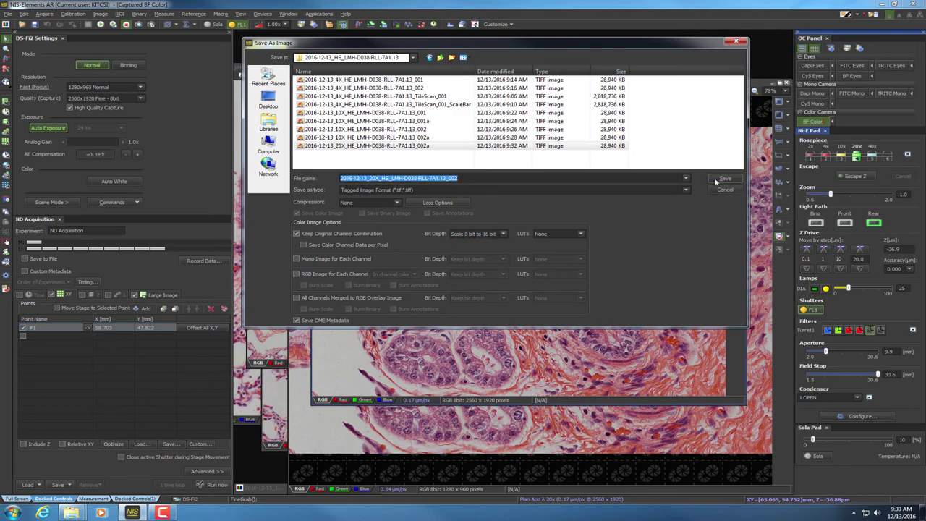
click(187, 329)
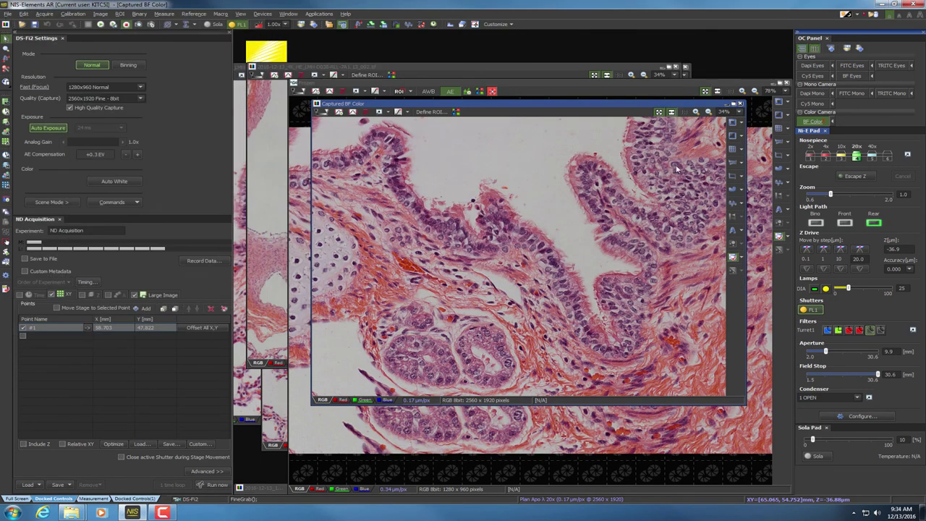
click(740, 105)
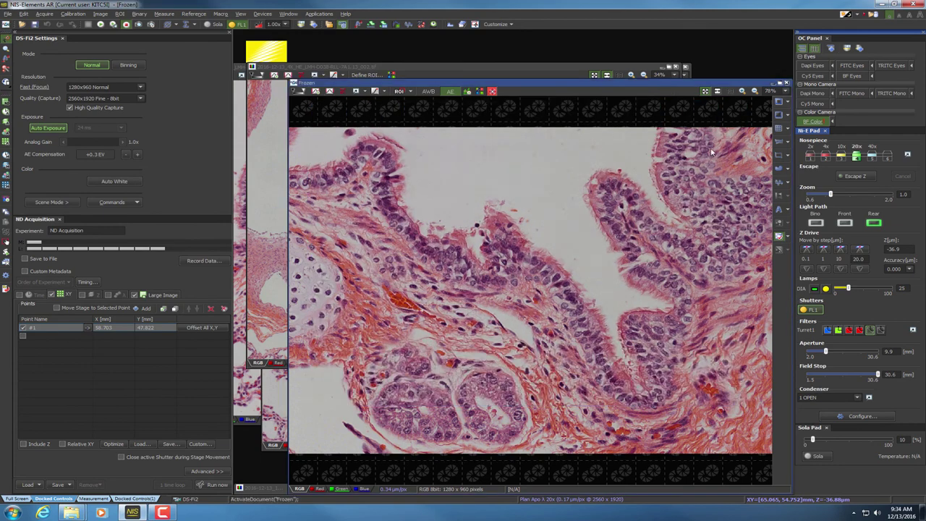
drag(641, 83, 609, 87)
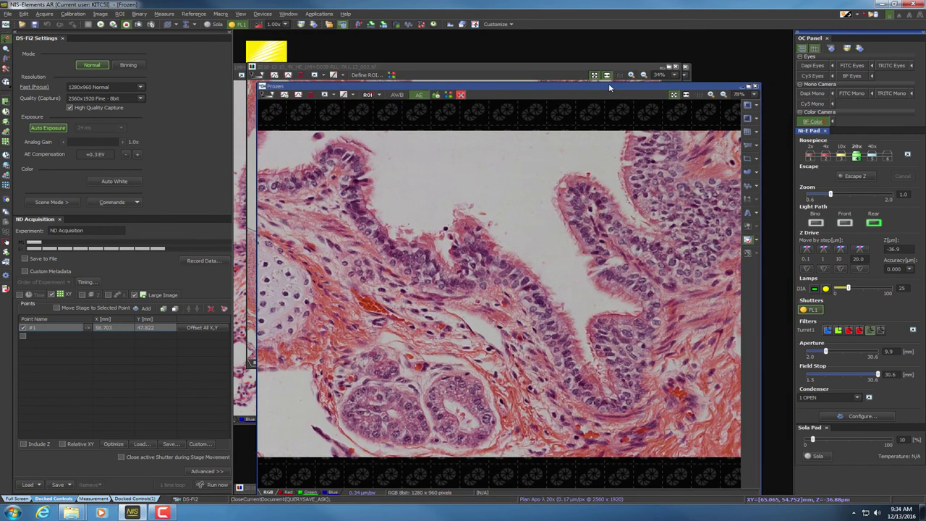
key(ctrl+F4)
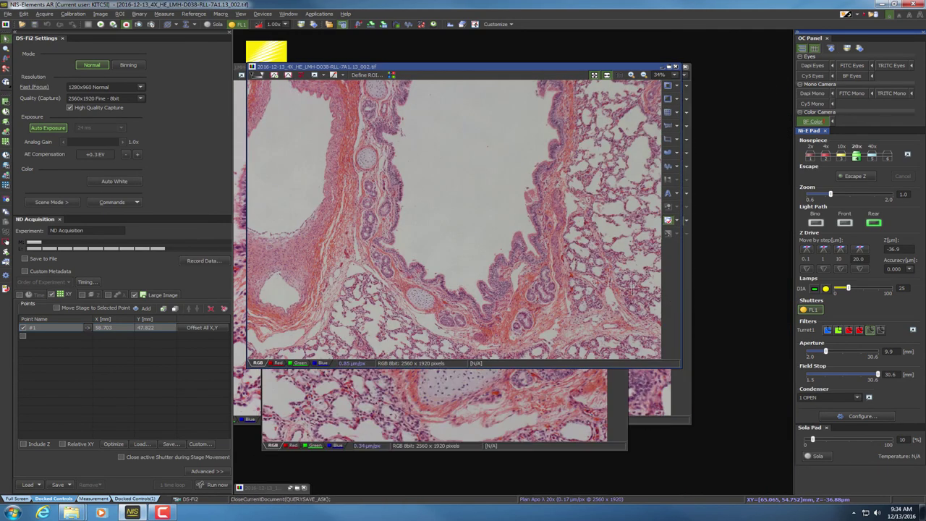
Recentre the stage on the lower-right glands in the 4X 002 capture, adjust the live framing around them and capture the field at 20X
right_click(542, 290)
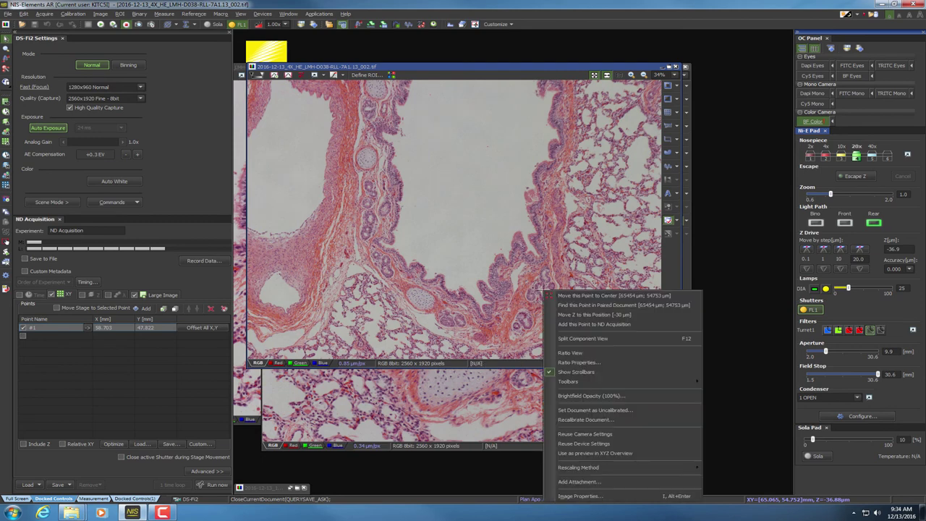
click(572, 296)
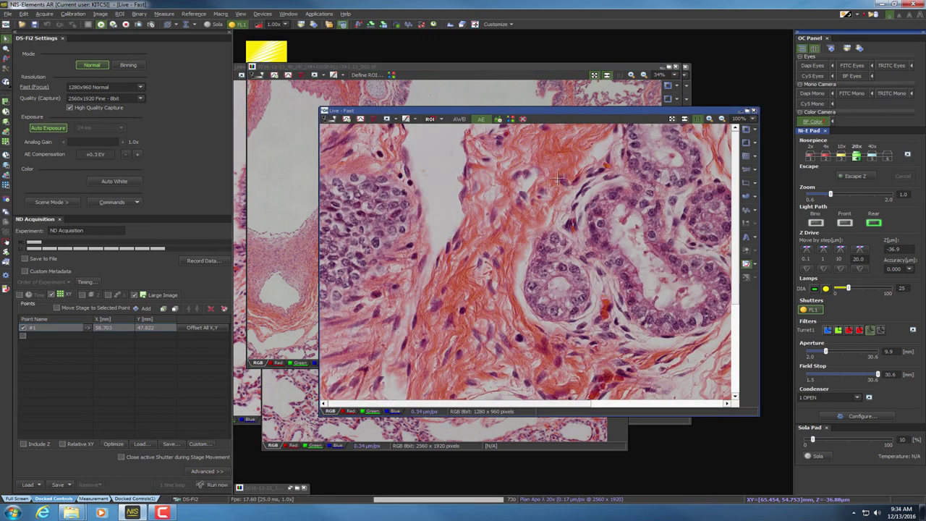
drag(569, 109, 512, 94)
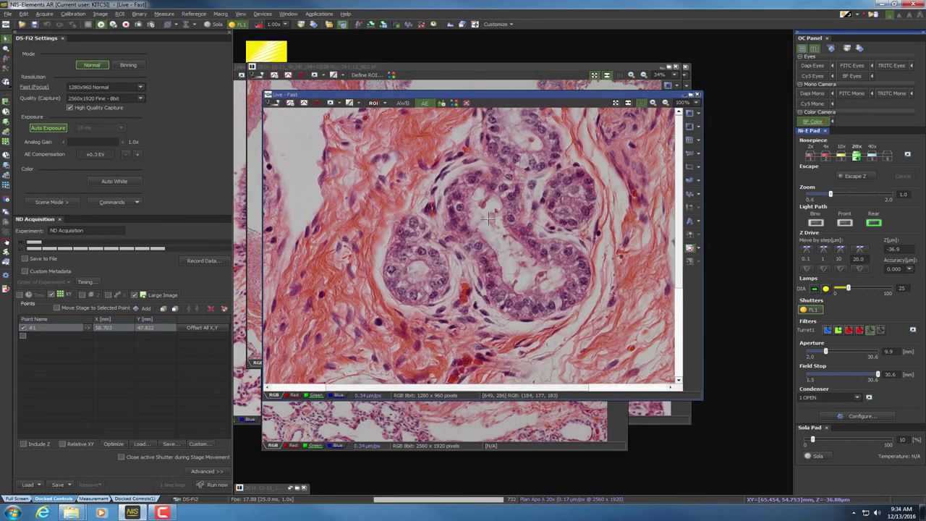
click(466, 102)
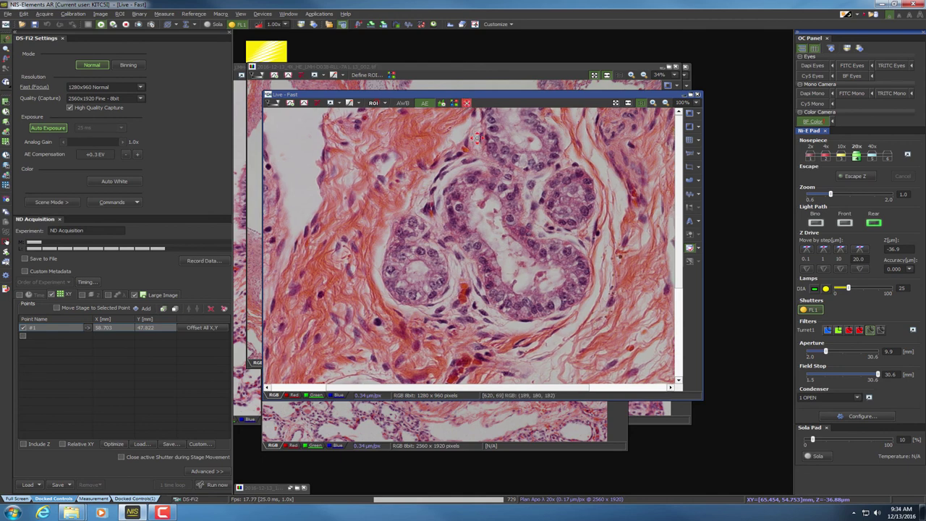
click(477, 172)
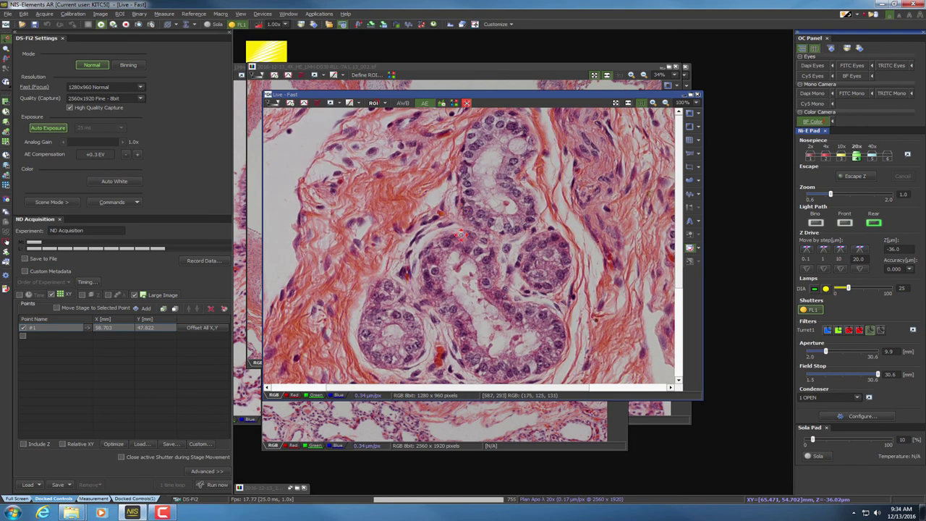
click(151, 25)
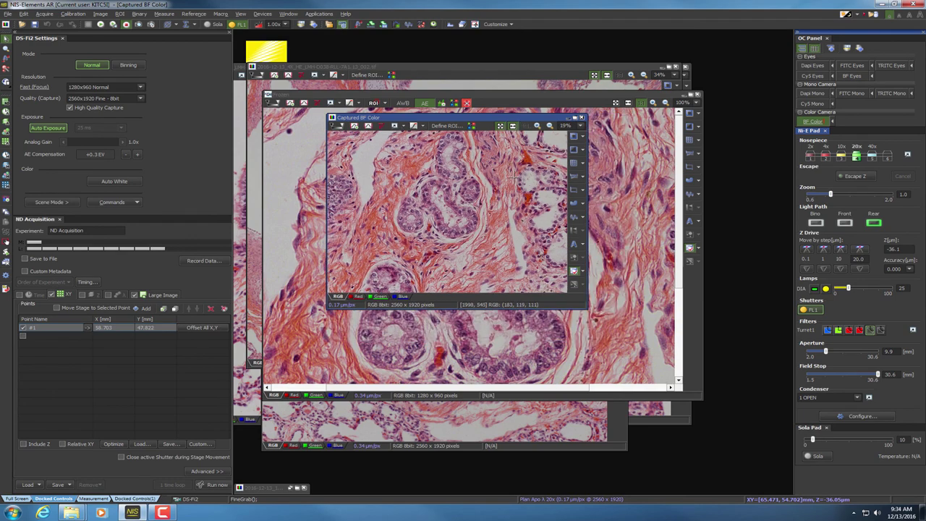
Open the save settings for the 20X gland capture and name the file 2016-12-13_20X_HE_LMH-D038-RLL-7A1.13_002_1
click(8, 15)
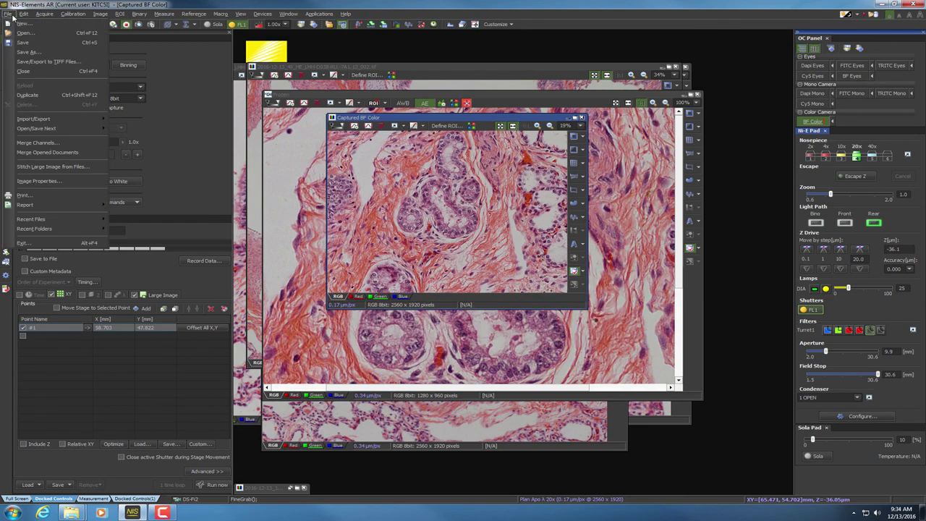
click(27, 52)
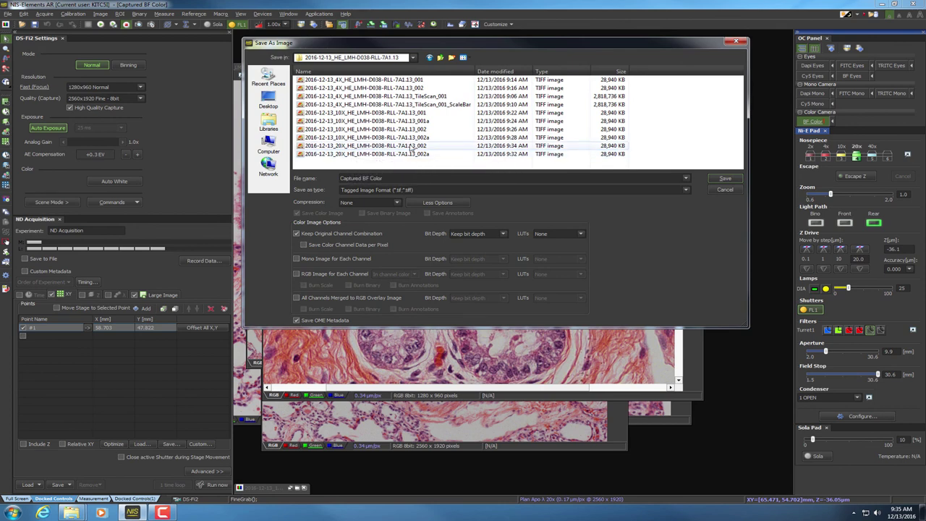
click(411, 147)
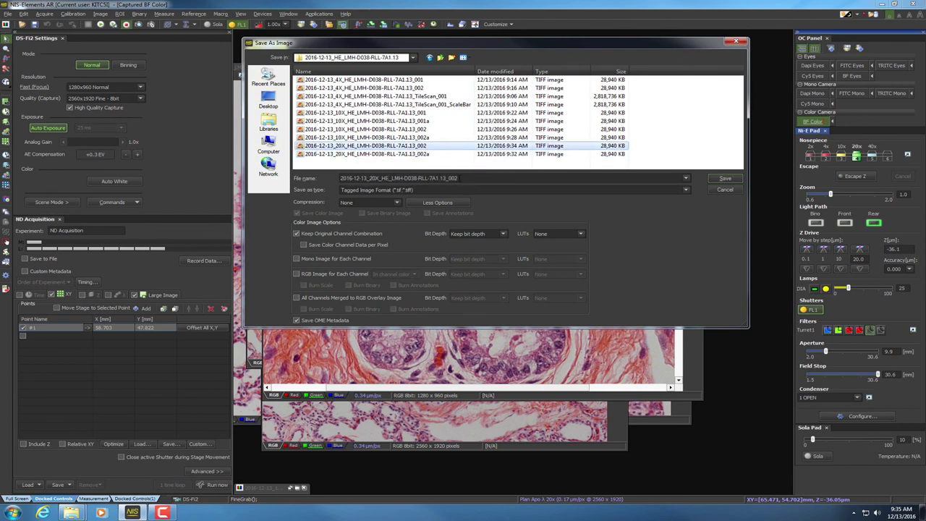
double_click(455, 177)
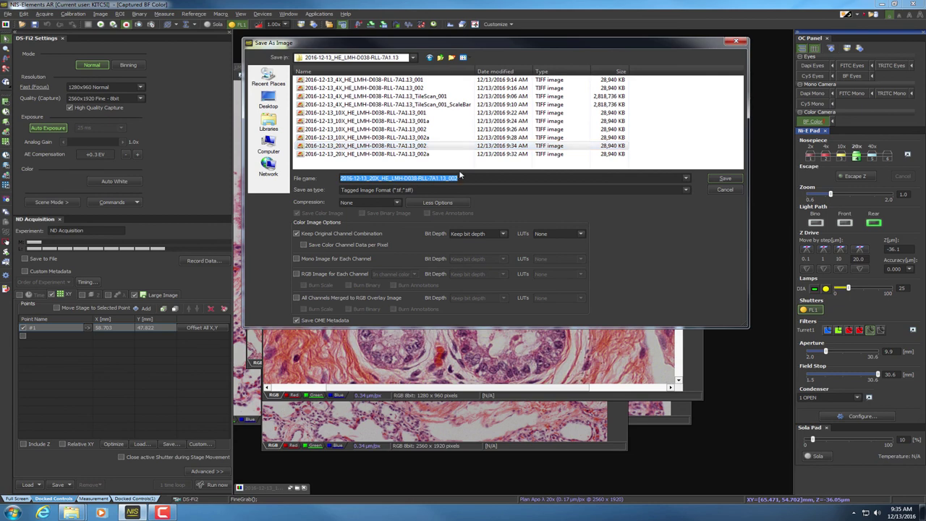
click(463, 178)
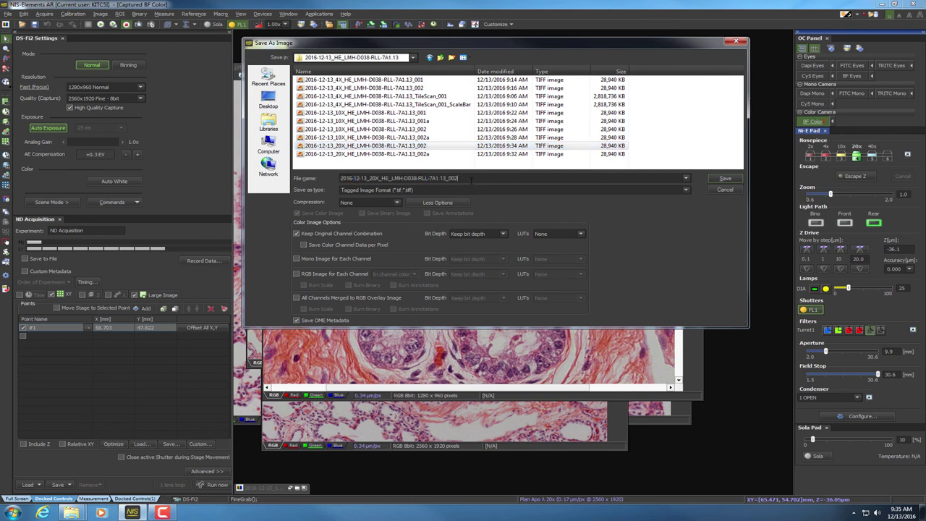
text(a)
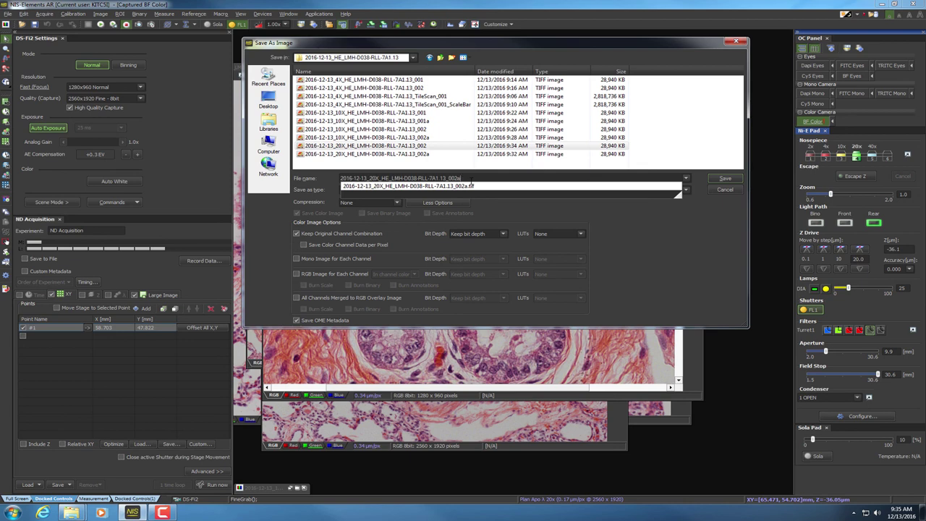
text(1)
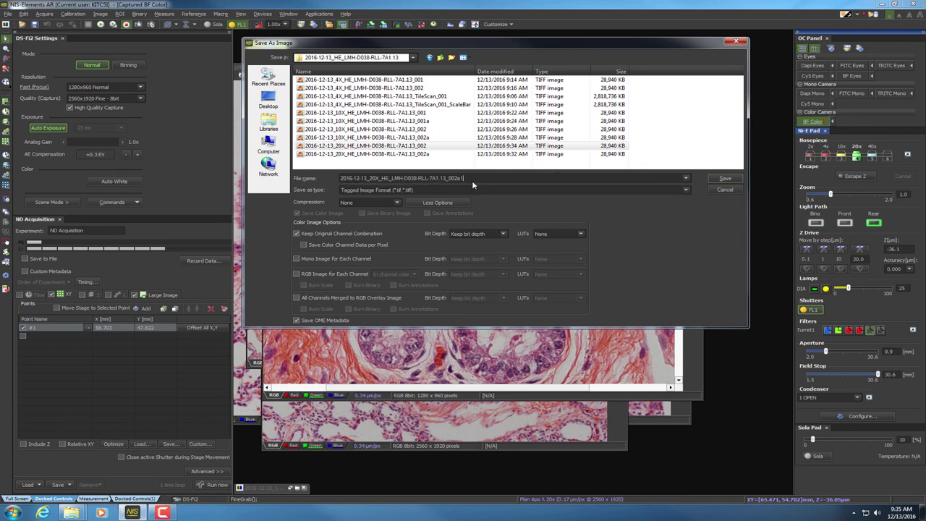
key(BackSpace)
key(BackSpace)
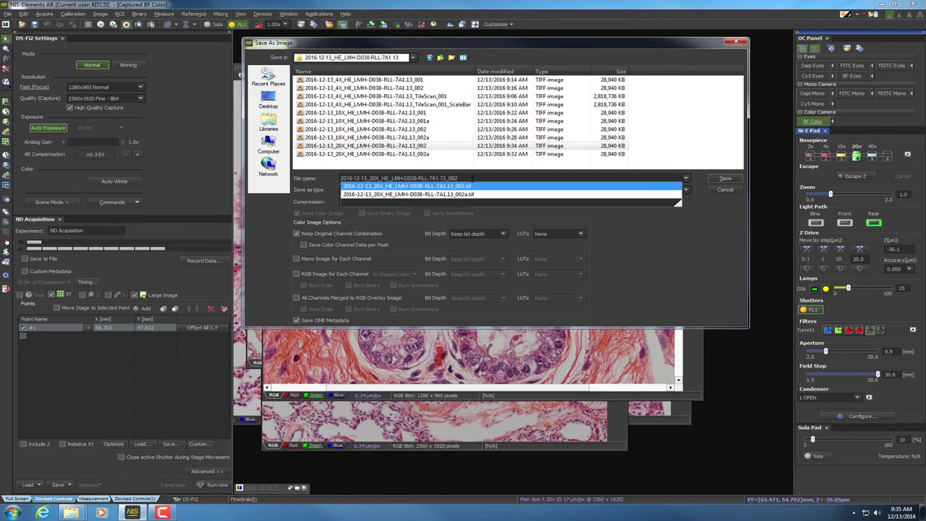
text(_1)
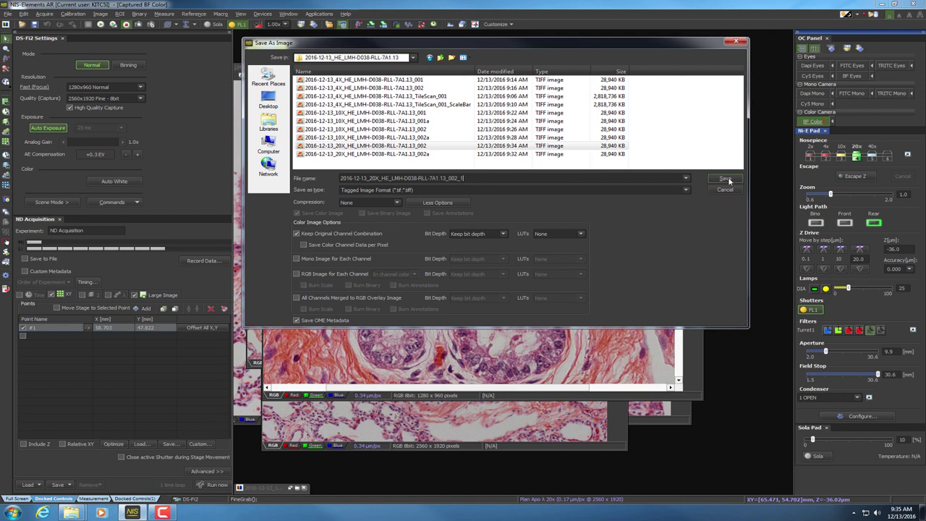
Choose the bit depth for the original channel combination, save the 20X 002_1 capture, and close it and the frozen live image
click(502, 234)
click(496, 254)
click(720, 178)
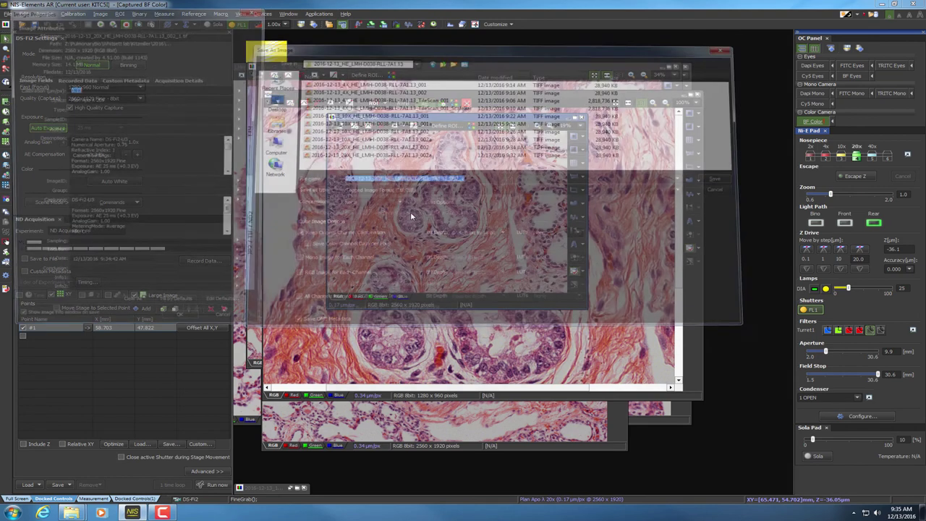
click(184, 327)
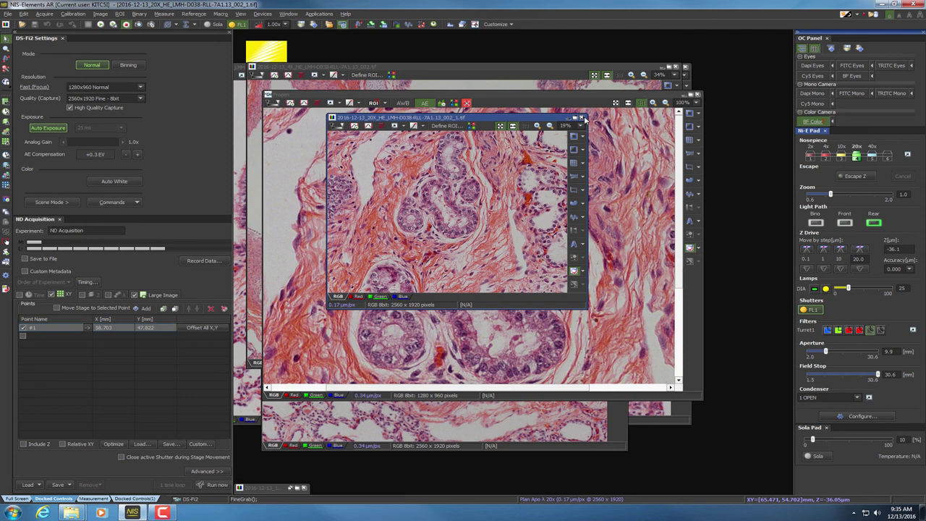
click(582, 118)
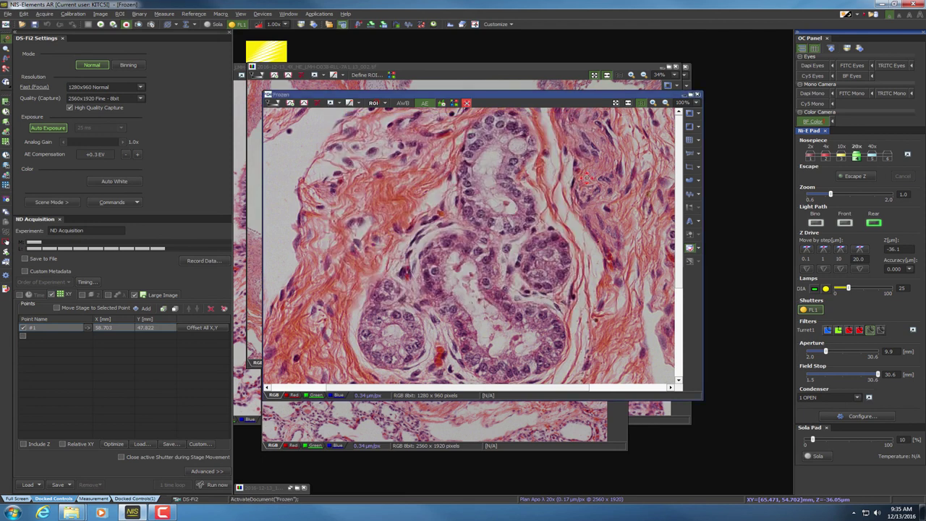
click(697, 95)
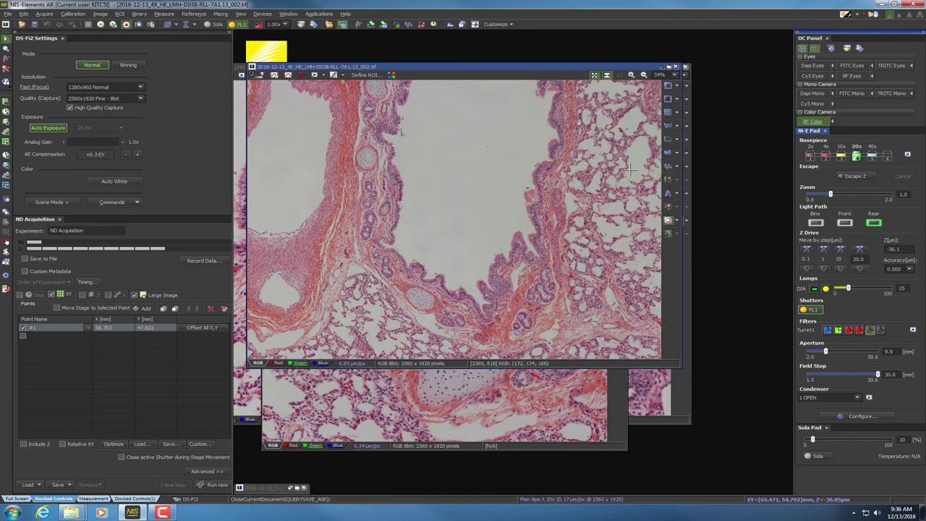